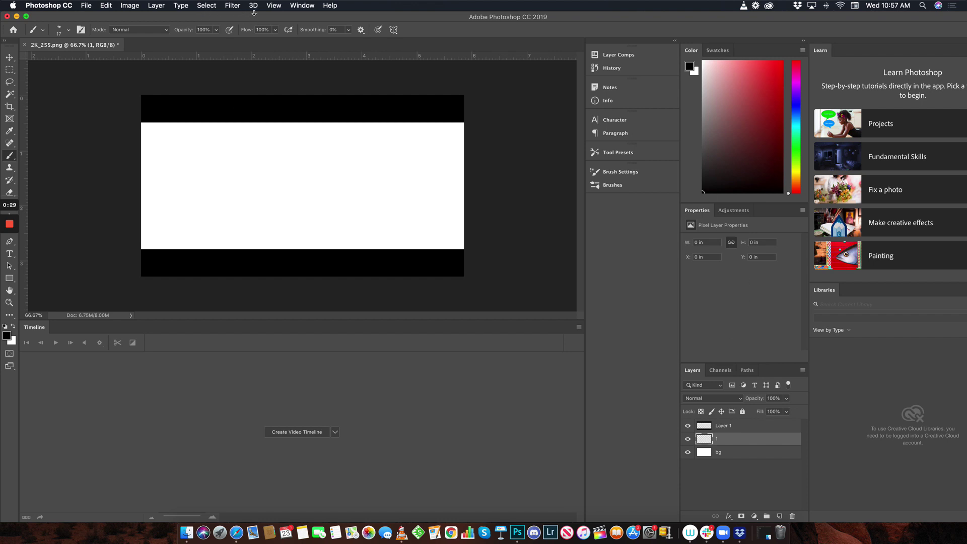
- Show the document's layer comps
{"action": "left_click", "coordinate": [302, 6]}
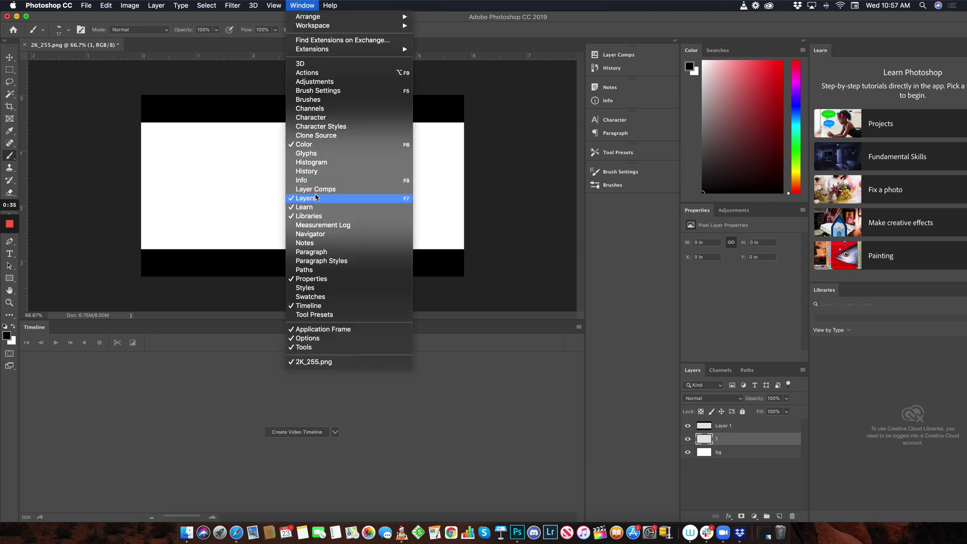
{"action": "left_click", "coordinate": [617, 56]}
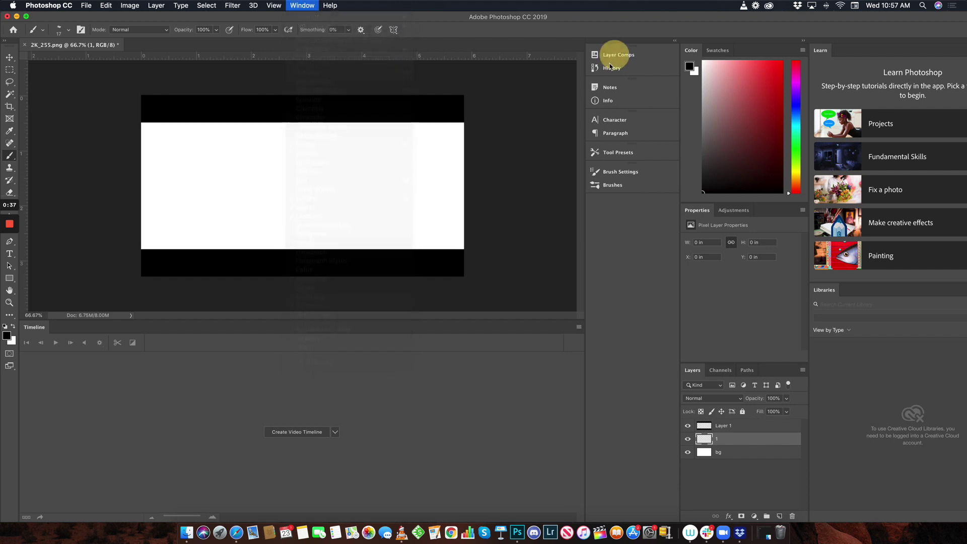
{"action": "left_click", "coordinate": [610, 56]}
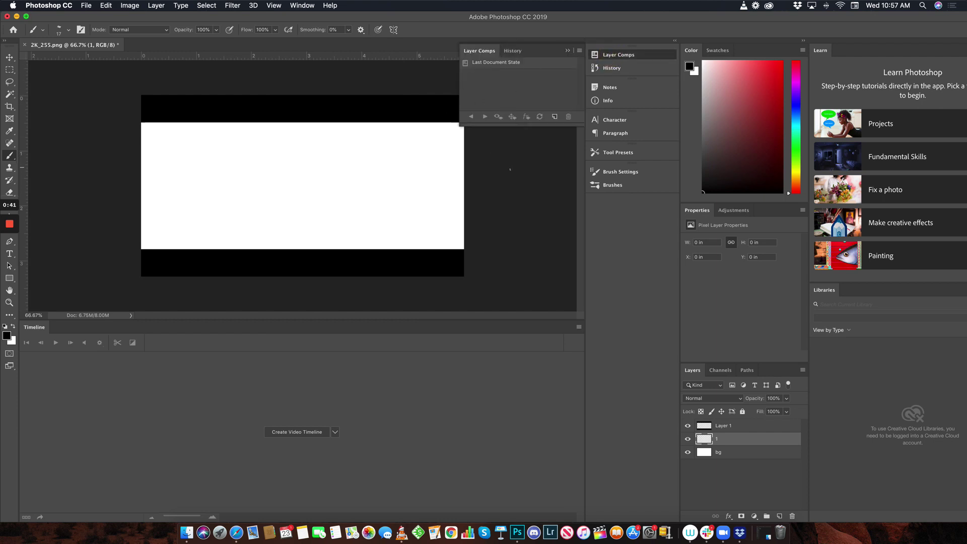
{"action": "left_click", "coordinate": [510, 153]}
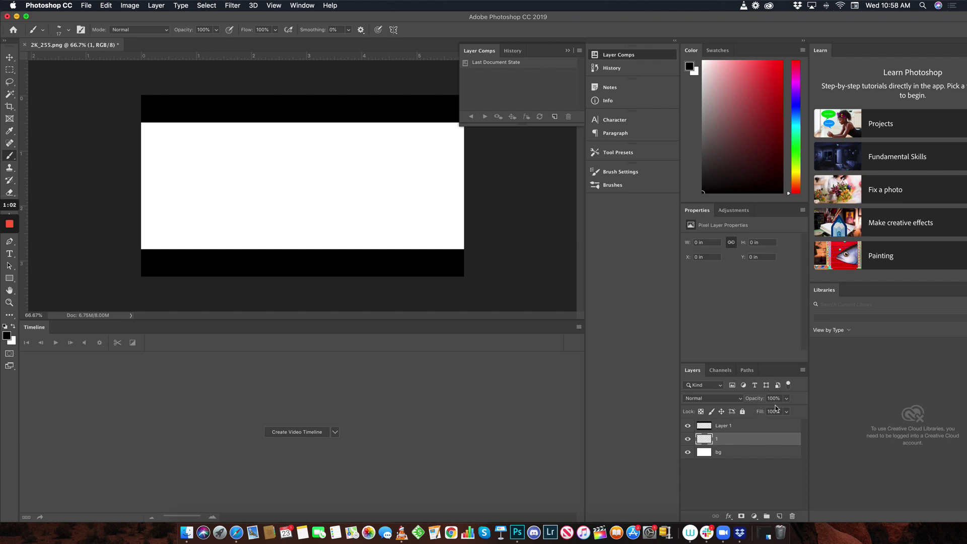
- Toggle the visibility of Layer 1 and the bg layer off and back on
{"action": "left_click", "coordinate": [737, 482]}
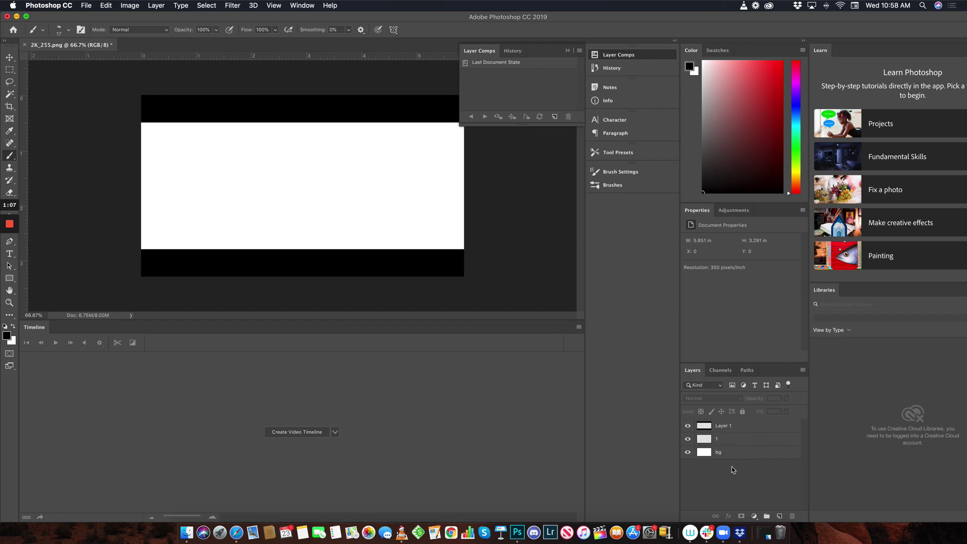
{"action": "left_click", "coordinate": [688, 425]}
{"action": "left_click", "coordinate": [688, 426]}
{"action": "left_click", "coordinate": [689, 453]}
{"action": "left_click", "coordinate": [689, 453]}
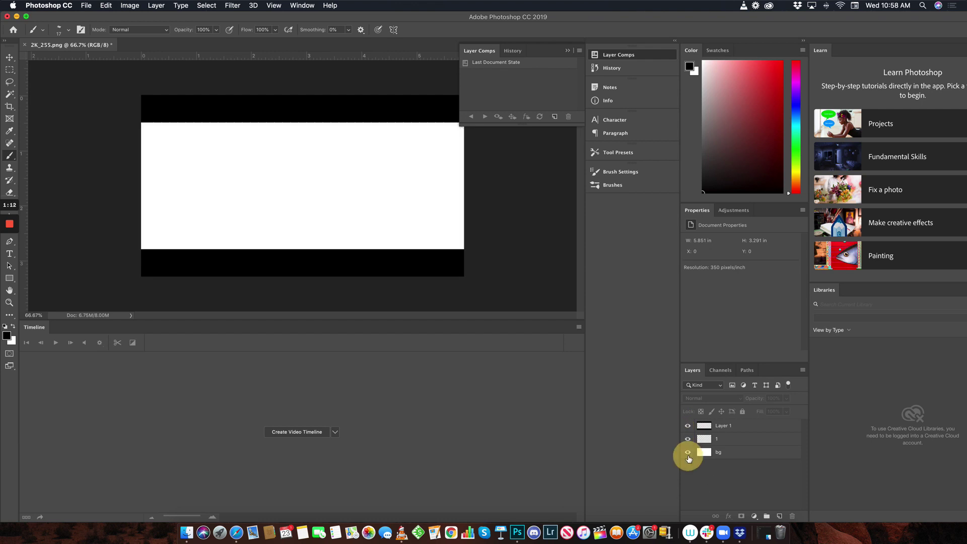
- Try renaming layer 1 to "scene 001s001"
{"action": "left_click", "coordinate": [733, 441]}
{"action": "left_click", "coordinate": [726, 441]}
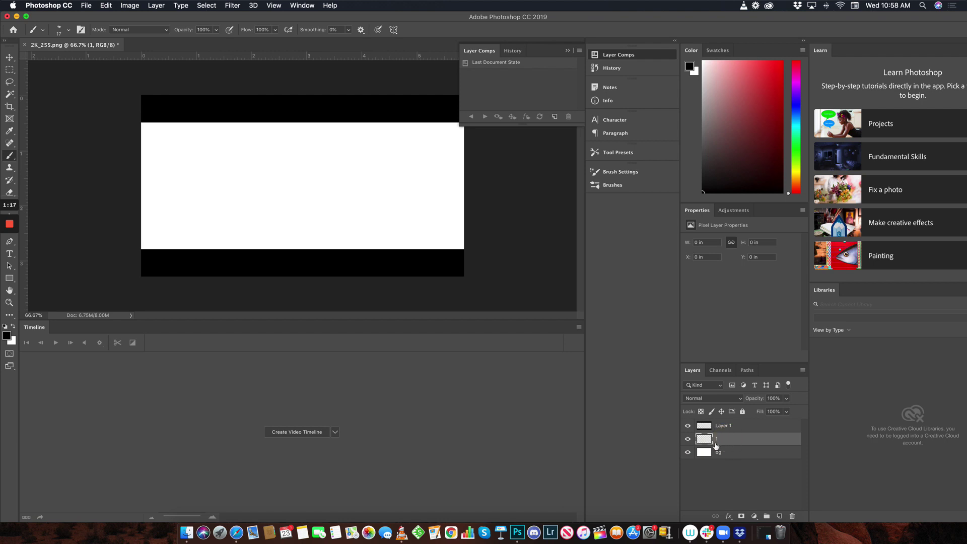
{"action": "left_click", "coordinate": [717, 445]}
{"action": "type", "text": "scene 001sh"}
{"action": "key", "text": "BackSpace"}
{"action": "type", "text": "001"}
{"action": "key", "text": "BackSpace"}
{"action": "key", "text": "BackSpace"}
{"action": "key", "text": "BackSpace"}
{"action": "key", "text": "BackSpace"}
{"action": "key", "text": "BackSpace"}
{"action": "key", "text": "BackSpace"}
{"action": "key", "text": "BackSpace"}
{"action": "key", "text": "BackSpace"}
{"action": "key", "text": "BackSpace"}
{"action": "key", "text": "BackSpace"}
{"action": "key", "text": "BackSpace"}
{"action": "key", "text": "BackSpace"}
{"action": "key", "text": "BackSpace"}
- Collapse the layer comps and bring up the Django Unchained video in VLC, placing its window in the screen's upper-left corner
{"action": "left_click", "coordinate": [567, 51]}
{"action": "left_click", "coordinate": [568, 51]}
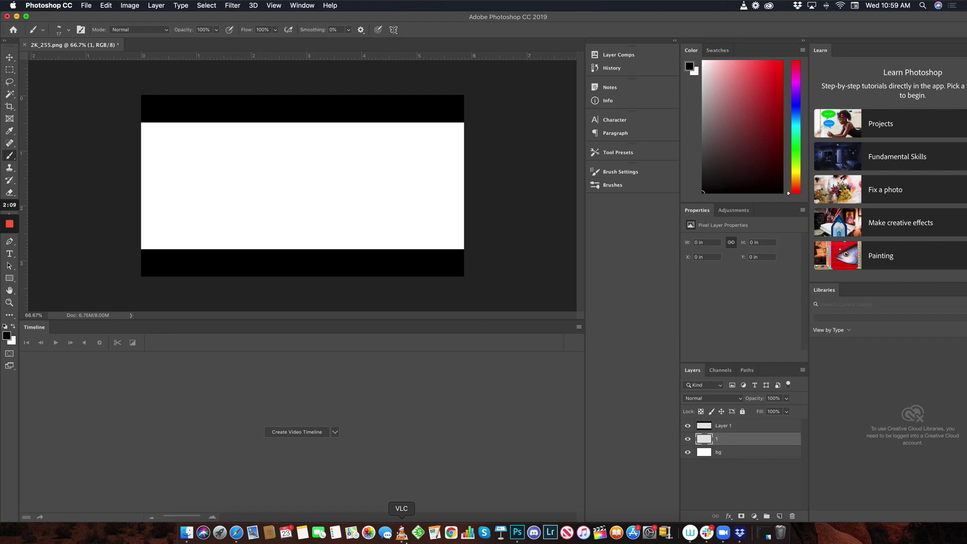
{"action": "left_click", "coordinate": [407, 539]}
{"action": "left_click_drag", "start_coordinate": [679, 25], "coordinate": [591, 37]}
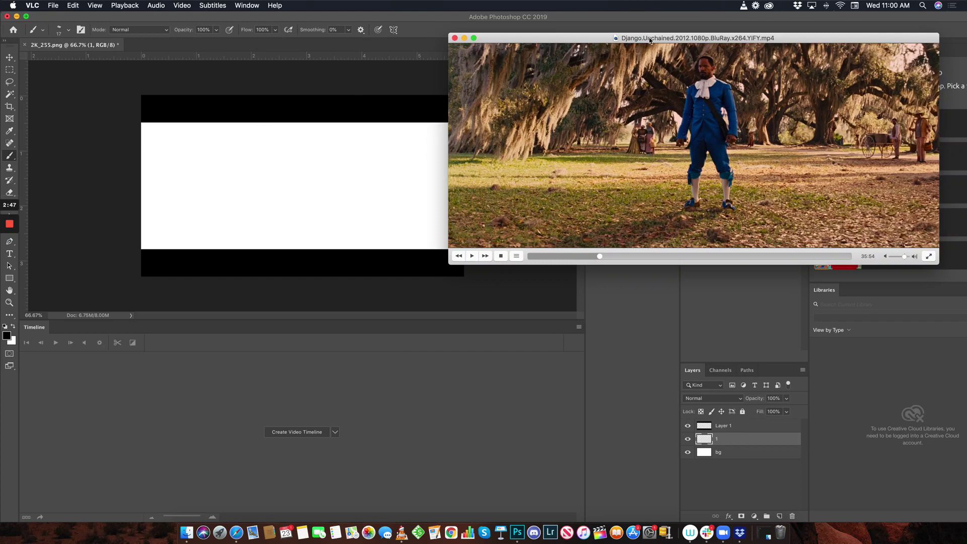
{"action": "left_click_drag", "start_coordinate": [637, 39], "coordinate": [188, 6]}
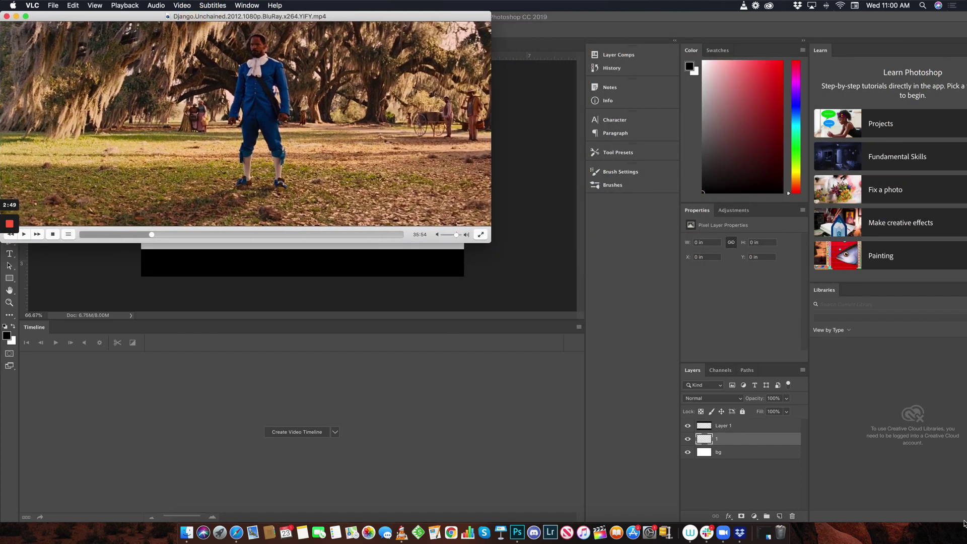
- Shrink the Photoshop window and shift it away from the reference video
{"action": "key", "text": "super+h"}
{"action": "left_click_drag", "start_coordinate": [940, 17], "coordinate": [881, 17]}
{"action": "left_click_drag", "start_coordinate": [954, 521], "coordinate": [610, 413]}
{"action": "left_click_drag", "start_coordinate": [393, 19], "coordinate": [787, 57]}
{"action": "left_click_drag", "start_coordinate": [583, 23], "coordinate": [579, 26]}
{"action": "left_click", "coordinate": [38, 23]}
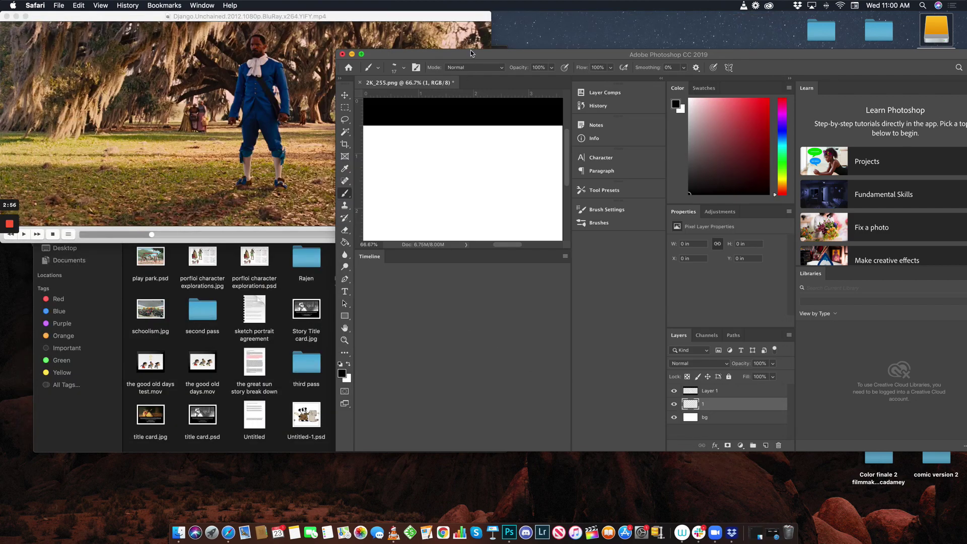
- Reduce the VLC video window to a small reference view and put away the Finder window
{"action": "left_click", "coordinate": [408, 26]}
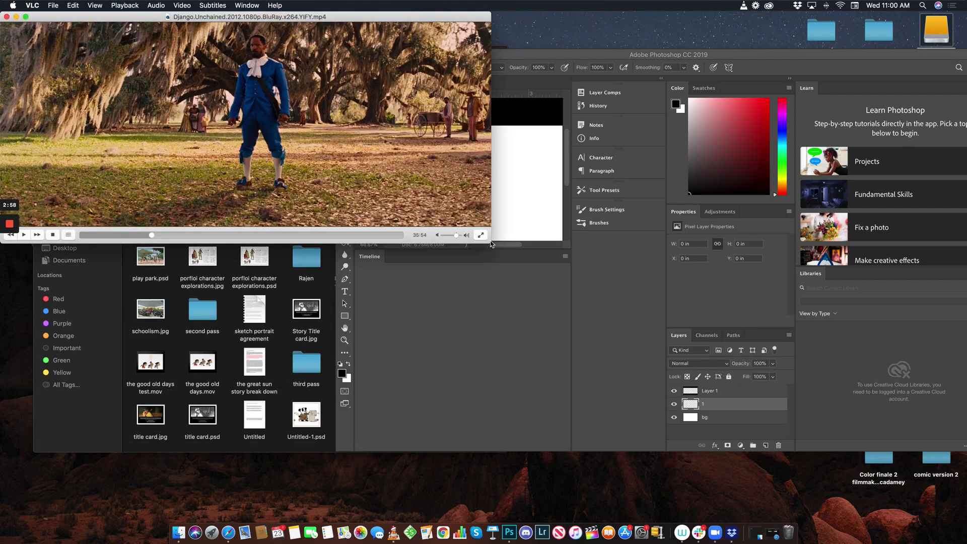
{"action": "left_click_drag", "start_coordinate": [491, 242], "coordinate": [236, 187]}
{"action": "left_click", "coordinate": [402, 56]}
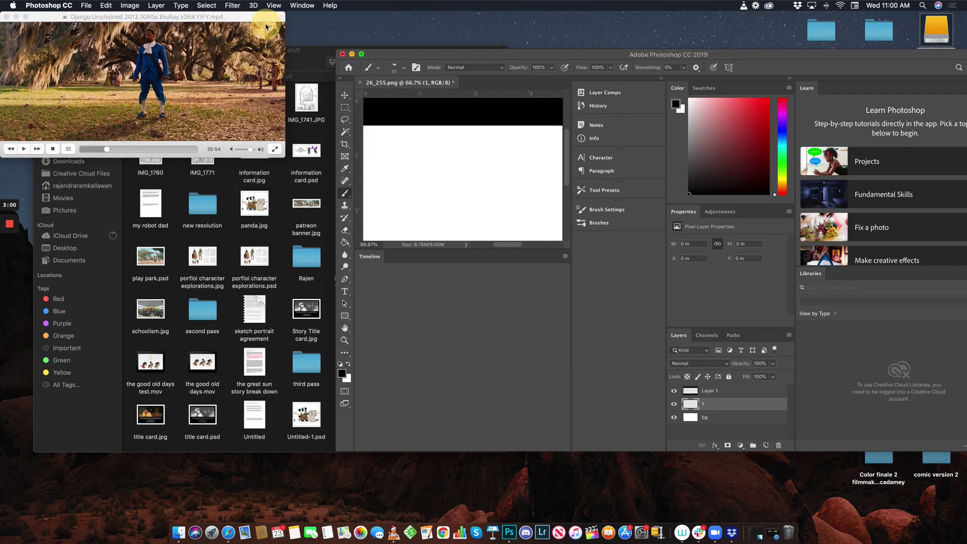
{"action": "left_click", "coordinate": [315, 67]}
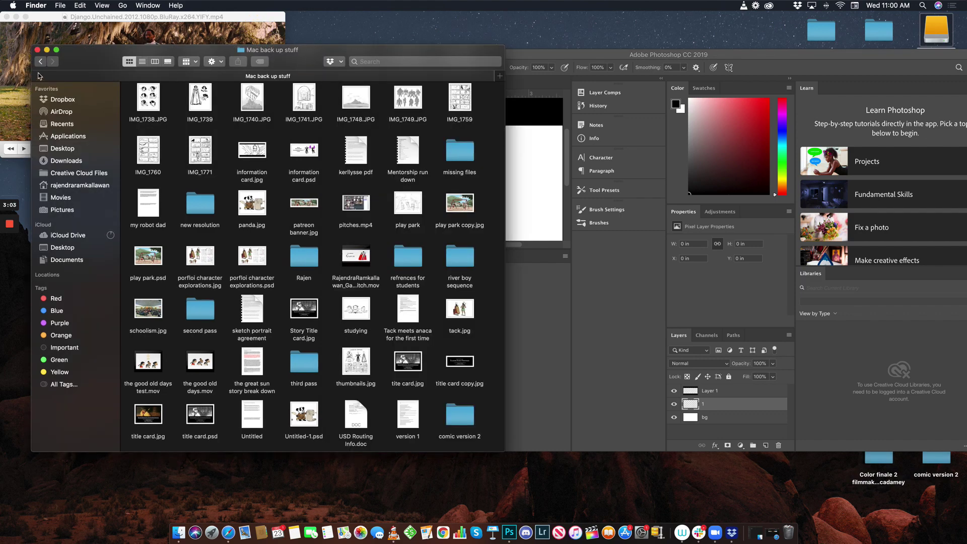
{"action": "left_click", "coordinate": [47, 50]}
- Move the Photoshop window beside the reference video and enlarge it to fill the remaining screen space
{"action": "left_click_drag", "start_coordinate": [398, 53], "coordinate": [281, 20]}
{"action": "left_click_drag", "start_coordinate": [875, 416], "coordinate": [966, 530]}
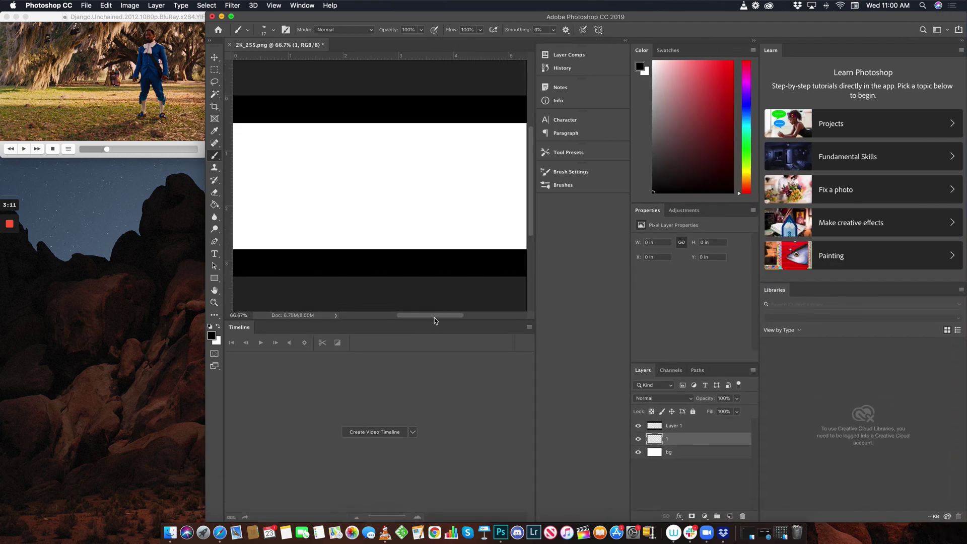
{"action": "mouse_move", "coordinate": [434, 317]}
{"action": "left_mouse_down"}
{"action": "mouse_move", "coordinate": [455, 316]}
{"action": "mouse_move", "coordinate": [437, 315]}
{"action": "left_mouse_up"}
- Brush rough horizontal horizon strokes across the white frame on layer 1
{"action": "left_click", "coordinate": [271, 207]}
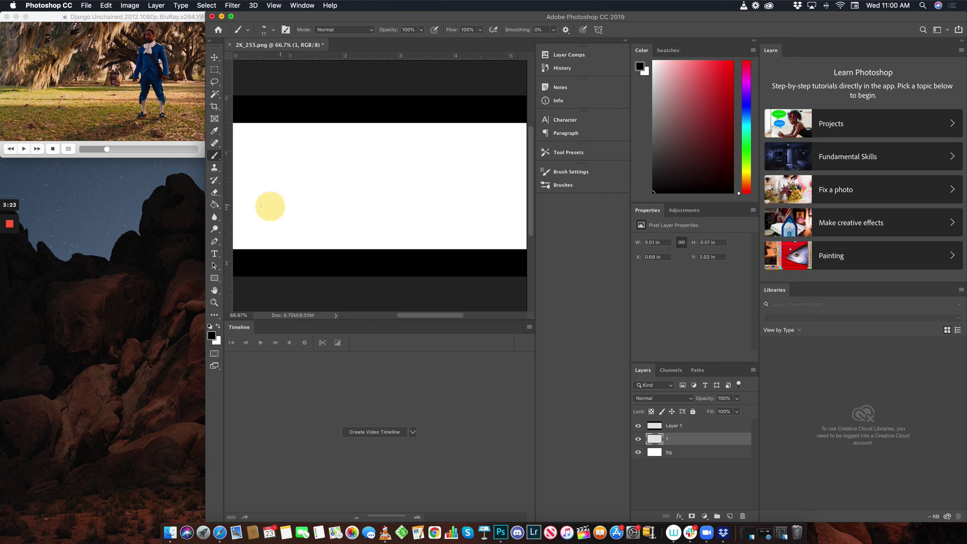
{"action": "left_click_drag", "start_coordinate": [242, 207], "coordinate": [463, 206]}
{"action": "left_click_drag", "start_coordinate": [405, 207], "coordinate": [522, 209]}
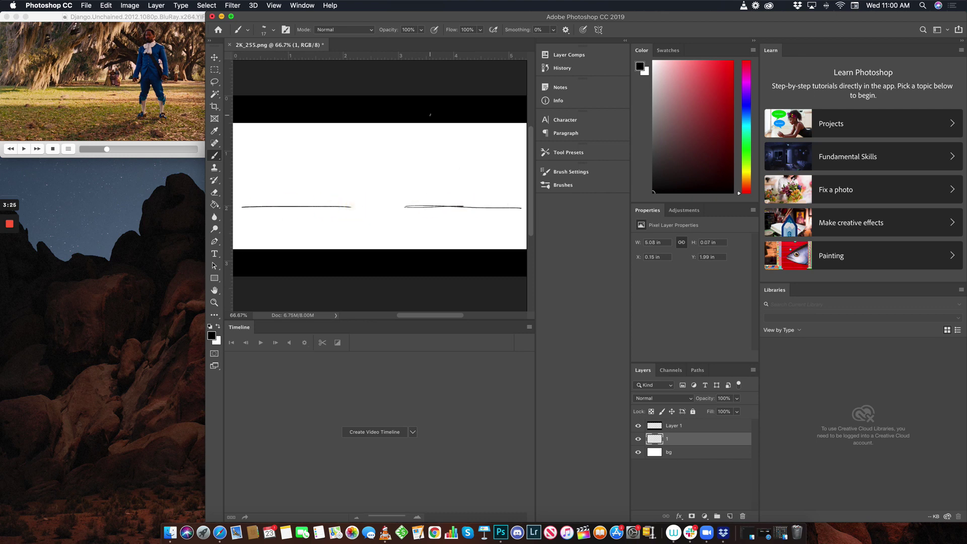
{"action": "key", "text": "super+minus"}
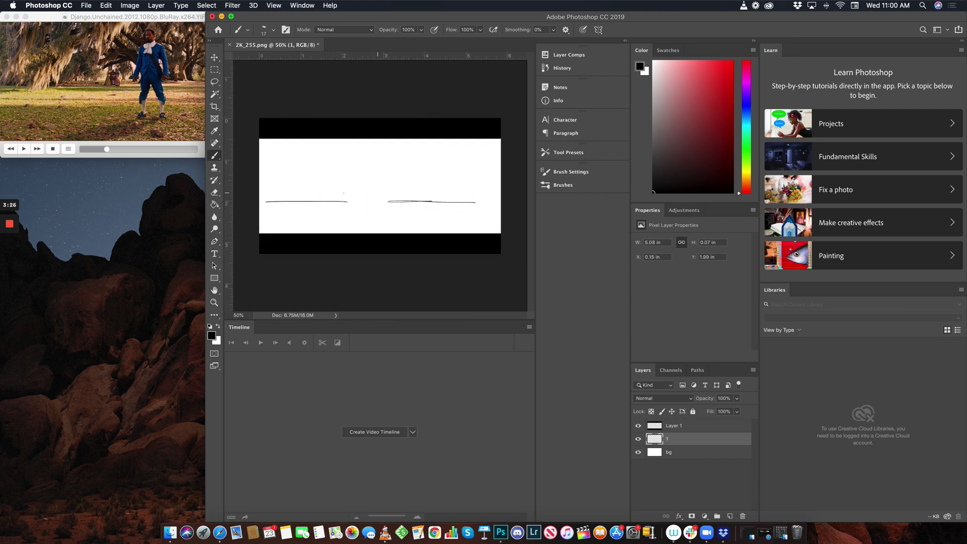
{"action": "left_click_drag", "start_coordinate": [260, 195], "coordinate": [496, 196]}
- Add diagonal perspective lines to the ground below the horizon
{"action": "mouse_move", "coordinate": [388, 202]}
{"action": "left_mouse_down"}
{"action": "mouse_move", "coordinate": [300, 224]}
{"action": "mouse_move", "coordinate": [271, 217]}
{"action": "left_mouse_up"}
{"action": "mouse_move", "coordinate": [423, 201]}
{"action": "left_mouse_down"}
{"action": "mouse_move", "coordinate": [388, 227]}
{"action": "mouse_move", "coordinate": [442, 224]}
{"action": "left_mouse_up"}
{"action": "left_click_drag", "start_coordinate": [472, 204], "coordinate": [501, 214]}
- Sketch a tree trunk on the frame's right side and hanging foliage strokes along the upper area
{"action": "left_click_drag", "start_coordinate": [422, 193], "coordinate": [443, 193]}
{"action": "mouse_move", "coordinate": [436, 196]}
{"action": "left_mouse_down"}
{"action": "mouse_move", "coordinate": [453, 194]}
{"action": "mouse_move", "coordinate": [435, 188]}
{"action": "mouse_move", "coordinate": [465, 168]}
{"action": "left_mouse_up"}
{"action": "mouse_move", "coordinate": [458, 172]}
{"action": "left_mouse_down"}
{"action": "mouse_move", "coordinate": [489, 148]}
{"action": "mouse_move", "coordinate": [460, 195]}
{"action": "left_mouse_up"}
{"action": "mouse_move", "coordinate": [455, 153]}
{"action": "left_mouse_down"}
{"action": "mouse_move", "coordinate": [448, 164]}
{"action": "mouse_move", "coordinate": [453, 151]}
{"action": "left_mouse_up"}
{"action": "mouse_move", "coordinate": [458, 152]}
{"action": "left_mouse_down"}
{"action": "mouse_move", "coordinate": [438, 167]}
{"action": "mouse_move", "coordinate": [423, 159]}
{"action": "mouse_move", "coordinate": [430, 149]}
{"action": "mouse_move", "coordinate": [364, 146]}
{"action": "mouse_move", "coordinate": [363, 156]}
{"action": "mouse_move", "coordinate": [372, 143]}
{"action": "mouse_move", "coordinate": [386, 156]}
{"action": "mouse_move", "coordinate": [345, 150]}
{"action": "mouse_move", "coordinate": [307, 181]}
{"action": "left_mouse_up"}
{"action": "left_click_drag", "start_coordinate": [303, 146], "coordinate": [297, 160]}
{"action": "left_click_drag", "start_coordinate": [292, 147], "coordinate": [269, 182]}
{"action": "mouse_move", "coordinate": [278, 167]}
{"action": "left_mouse_down"}
{"action": "mouse_move", "coordinate": [272, 182]}
{"action": "mouse_move", "coordinate": [282, 183]}
{"action": "left_mouse_up"}
{"action": "left_click_drag", "start_coordinate": [300, 146], "coordinate": [297, 160]}
{"action": "left_click_drag", "start_coordinate": [310, 147], "coordinate": [308, 157]}
- Draw more long horizontal ground lines along the horizon and near the frame's lower edge
{"action": "mouse_move", "coordinate": [295, 190]}
{"action": "left_mouse_down"}
{"action": "mouse_move", "coordinate": [295, 203]}
{"action": "mouse_move", "coordinate": [314, 202]}
{"action": "left_mouse_up"}
{"action": "left_click_drag", "start_coordinate": [262, 202], "coordinate": [513, 209]}
{"action": "left_click_drag", "start_coordinate": [268, 229], "coordinate": [435, 227]}
{"action": "left_click_drag", "start_coordinate": [439, 226], "coordinate": [502, 225]}
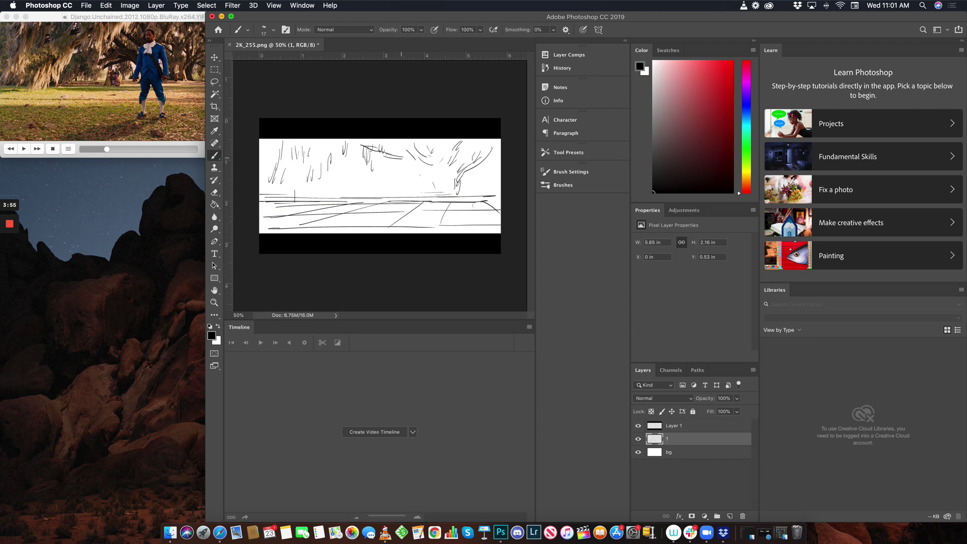
- Sketch the spreading, arching tree branches across the background and the small dark shapes standing beneath them
{"action": "left_click_drag", "start_coordinate": [434, 183], "coordinate": [423, 168]}
{"action": "mouse_move", "coordinate": [425, 167]}
{"action": "left_mouse_down"}
{"action": "mouse_move", "coordinate": [491, 156]}
{"action": "mouse_move", "coordinate": [462, 176]}
{"action": "left_mouse_up"}
{"action": "left_click_drag", "start_coordinate": [471, 175], "coordinate": [465, 188]}
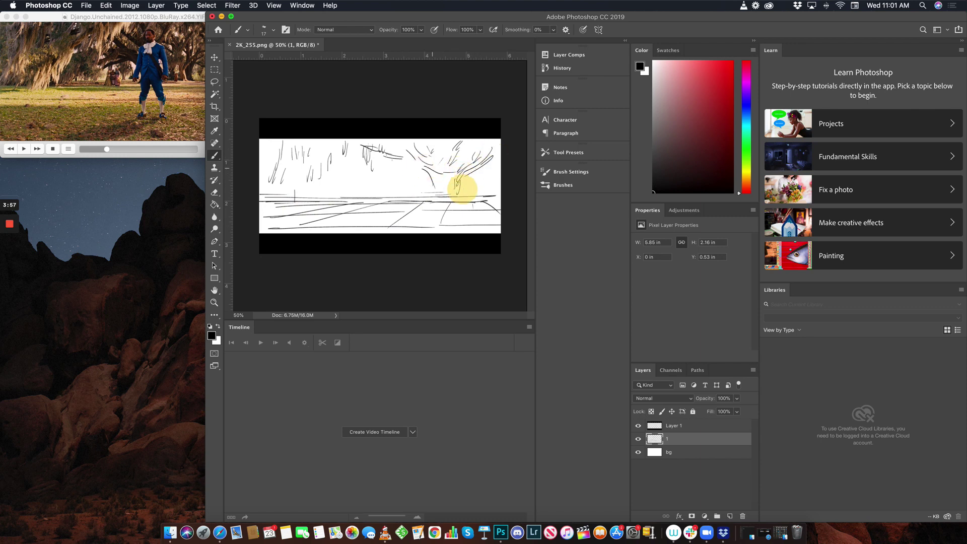
{"action": "left_click_drag", "start_coordinate": [402, 170], "coordinate": [428, 173]}
{"action": "left_click_drag", "start_coordinate": [373, 182], "coordinate": [405, 164]}
{"action": "mouse_move", "coordinate": [350, 179]}
{"action": "left_mouse_down"}
{"action": "mouse_move", "coordinate": [381, 177]}
{"action": "mouse_move", "coordinate": [374, 167]}
{"action": "left_mouse_up"}
{"action": "left_click_drag", "start_coordinate": [323, 188], "coordinate": [349, 182]}
{"action": "left_click_drag", "start_coordinate": [322, 186], "coordinate": [333, 187]}
{"action": "left_click_drag", "start_coordinate": [404, 174], "coordinate": [419, 170]}
{"action": "mouse_move", "coordinate": [420, 177]}
{"action": "left_mouse_down"}
{"action": "mouse_move", "coordinate": [493, 157]}
{"action": "mouse_move", "coordinate": [500, 165]}
{"action": "left_mouse_up"}
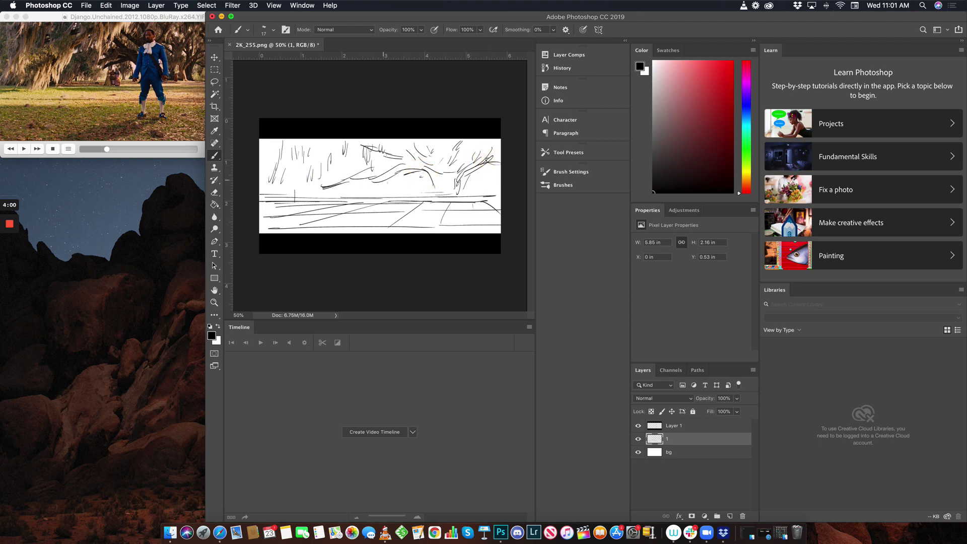
{"action": "left_click_drag", "start_coordinate": [375, 180], "coordinate": [382, 195]}
- Move the Photoshop window aside so that the whole reference shot in the video is uncovered
{"action": "left_click", "coordinate": [331, 6]}
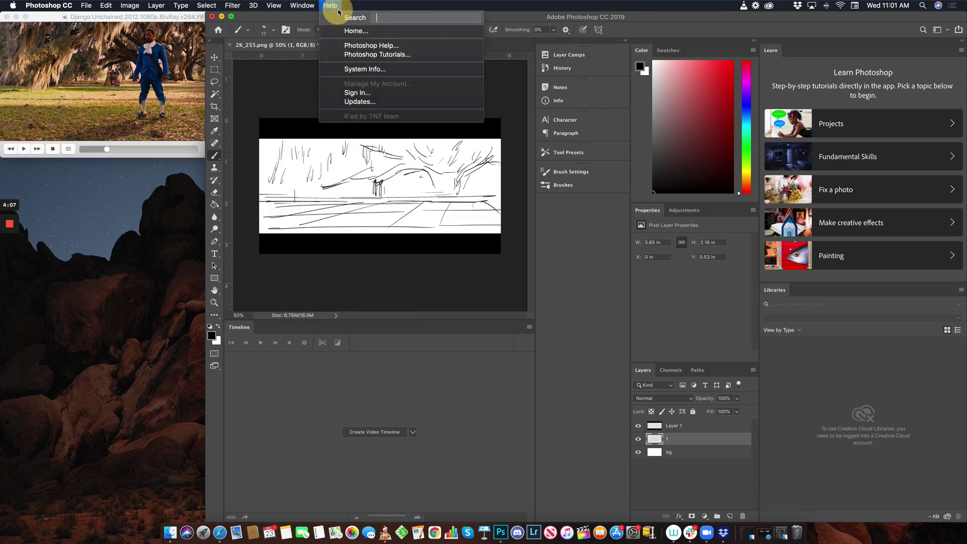
{"action": "left_click", "coordinate": [333, 9]}
{"action": "left_click_drag", "start_coordinate": [294, 18], "coordinate": [409, 13]}
{"action": "double_click", "coordinate": [408, 16]}
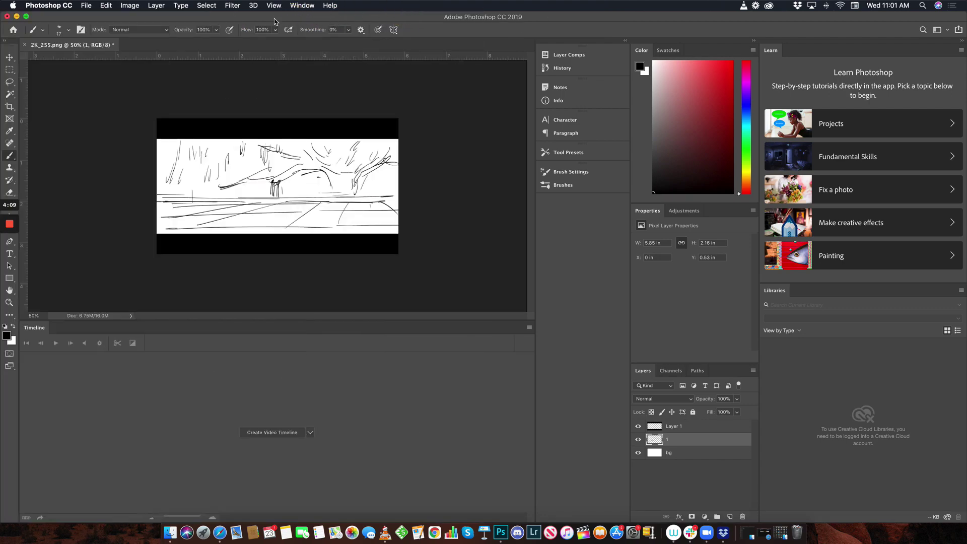
{"action": "left_click_drag", "start_coordinate": [274, 19], "coordinate": [526, 8]}
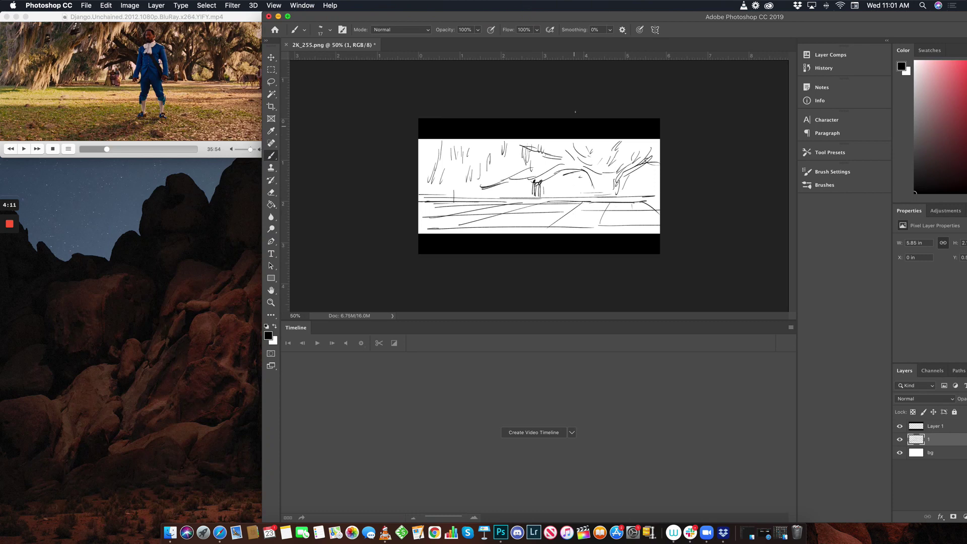
- Scale layer 1's background sketch down to 71.92% and center it in the frame
{"action": "key", "text": "super+t"}
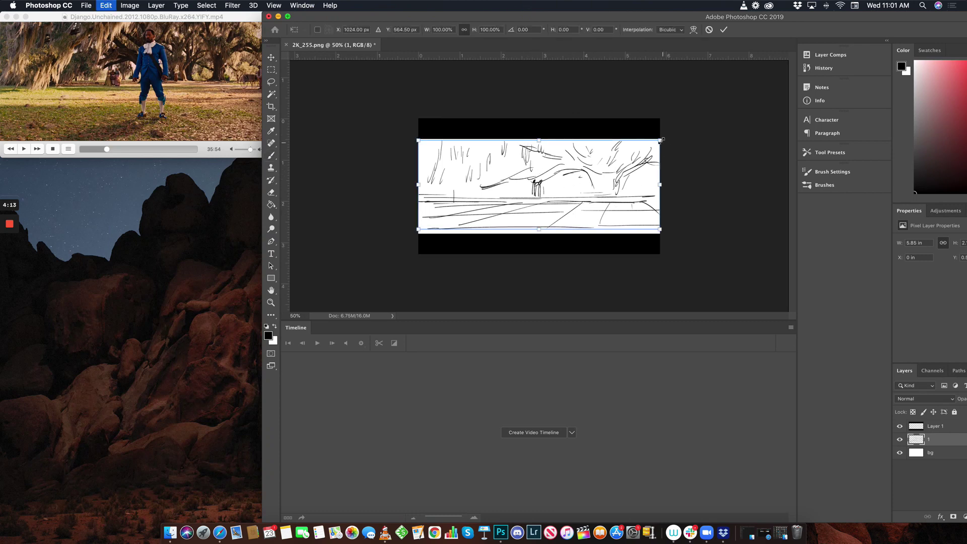
{"action": "left_click_drag", "start_coordinate": [661, 139], "coordinate": [603, 162]}
{"action": "left_click_drag", "start_coordinate": [563, 198], "coordinate": [584, 189]}
{"action": "left_click_drag", "start_coordinate": [625, 153], "coordinate": [596, 179]}
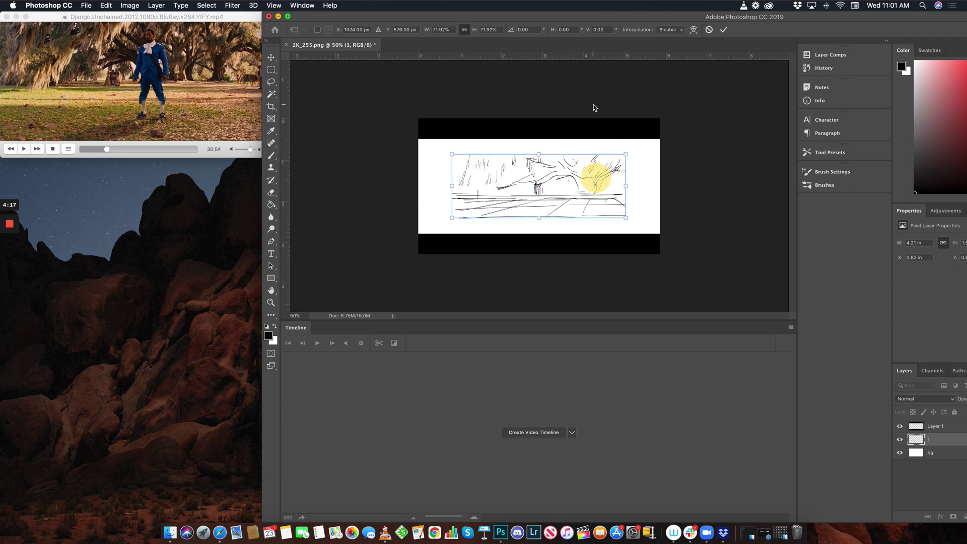
{"action": "key", "text": "Return"}
- Extend the horizon and the receding ground lines out to the edges of the frame
{"action": "left_click", "coordinate": [680, 197]}
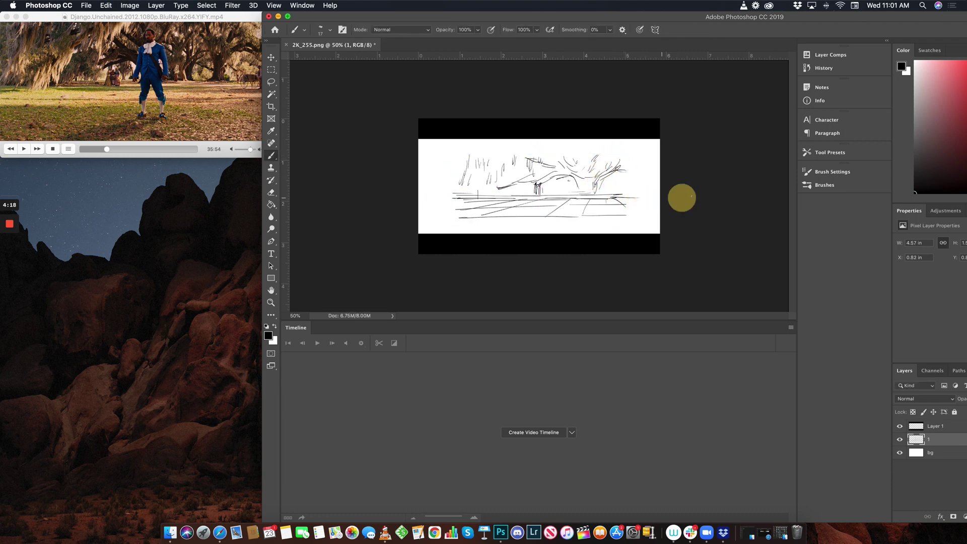
{"action": "left_click", "coordinate": [448, 198], "text": "shift"}
{"action": "mouse_move", "coordinate": [488, 202]}
{"action": "left_mouse_down"}
{"action": "mouse_move", "coordinate": [411, 218]}
{"action": "mouse_move", "coordinate": [427, 232]}
{"action": "left_mouse_up"}
{"action": "left_click_drag", "start_coordinate": [562, 204], "coordinate": [495, 237]}
{"action": "mouse_move", "coordinate": [416, 218]}
{"action": "left_mouse_down"}
{"action": "mouse_move", "coordinate": [445, 217]}
{"action": "mouse_move", "coordinate": [441, 206]}
{"action": "left_mouse_up"}
{"action": "left_click_drag", "start_coordinate": [471, 203], "coordinate": [501, 204]}
{"action": "left_click_drag", "start_coordinate": [569, 216], "coordinate": [665, 215]}
{"action": "mouse_move", "coordinate": [604, 206]}
{"action": "left_mouse_down"}
{"action": "mouse_move", "coordinate": [660, 207]}
{"action": "mouse_move", "coordinate": [573, 233]}
{"action": "mouse_move", "coordinate": [648, 220]}
{"action": "mouse_move", "coordinate": [651, 231]}
{"action": "left_mouse_up"}
- Fill the frame's upper area with more hanging foliage strokes reaching out to the left edge
{"action": "left_click_drag", "start_coordinate": [488, 146], "coordinate": [482, 155]}
{"action": "left_click_drag", "start_coordinate": [458, 149], "coordinate": [435, 179]}
{"action": "mouse_move", "coordinate": [447, 155]}
{"action": "left_mouse_down"}
{"action": "mouse_move", "coordinate": [419, 190]}
{"action": "mouse_move", "coordinate": [429, 178]}
{"action": "mouse_move", "coordinate": [421, 164]}
{"action": "left_mouse_up"}
{"action": "left_click_drag", "start_coordinate": [505, 144], "coordinate": [502, 149]}
{"action": "left_click_drag", "start_coordinate": [513, 144], "coordinate": [510, 148]}
{"action": "left_click_drag", "start_coordinate": [523, 142], "coordinate": [531, 145]}
{"action": "mouse_move", "coordinate": [602, 146]}
{"action": "left_mouse_down"}
{"action": "mouse_move", "coordinate": [596, 161]}
{"action": "mouse_move", "coordinate": [611, 154]}
{"action": "mouse_move", "coordinate": [580, 151]}
{"action": "left_mouse_up"}
- Sketch the distant cart and surrounding foliage near the frame's right edge, plus a few more leaf strokes above
{"action": "mouse_move", "coordinate": [654, 151]}
{"action": "left_mouse_down"}
{"action": "mouse_move", "coordinate": [638, 196]}
{"action": "mouse_move", "coordinate": [656, 185]}
{"action": "mouse_move", "coordinate": [648, 196]}
{"action": "left_mouse_up"}
{"action": "left_click_drag", "start_coordinate": [619, 175], "coordinate": [625, 185]}
{"action": "left_click_drag", "start_coordinate": [628, 179], "coordinate": [633, 185]}
{"action": "mouse_move", "coordinate": [637, 178]}
{"action": "left_mouse_down"}
{"action": "mouse_move", "coordinate": [651, 182]}
{"action": "mouse_move", "coordinate": [630, 167]}
{"action": "left_mouse_up"}
{"action": "left_click_drag", "start_coordinate": [563, 144], "coordinate": [556, 150]}
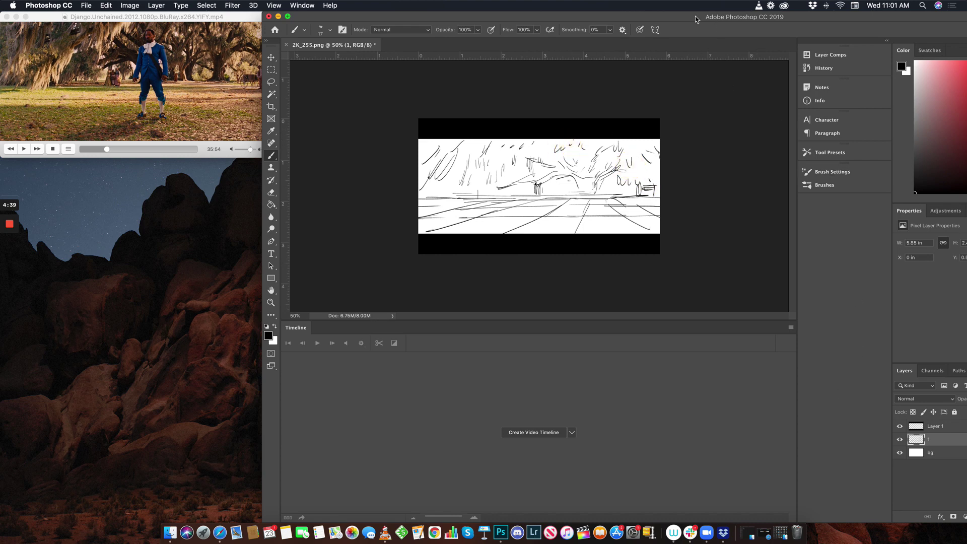
- Set the opacity of layer 1 to 25% and add a new layer above it
{"action": "left_click_drag", "start_coordinate": [695, 17], "coordinate": [540, 18]}
{"action": "left_click", "coordinate": [845, 399]}
{"action": "left_click_drag", "start_coordinate": [847, 409], "coordinate": [811, 411]}
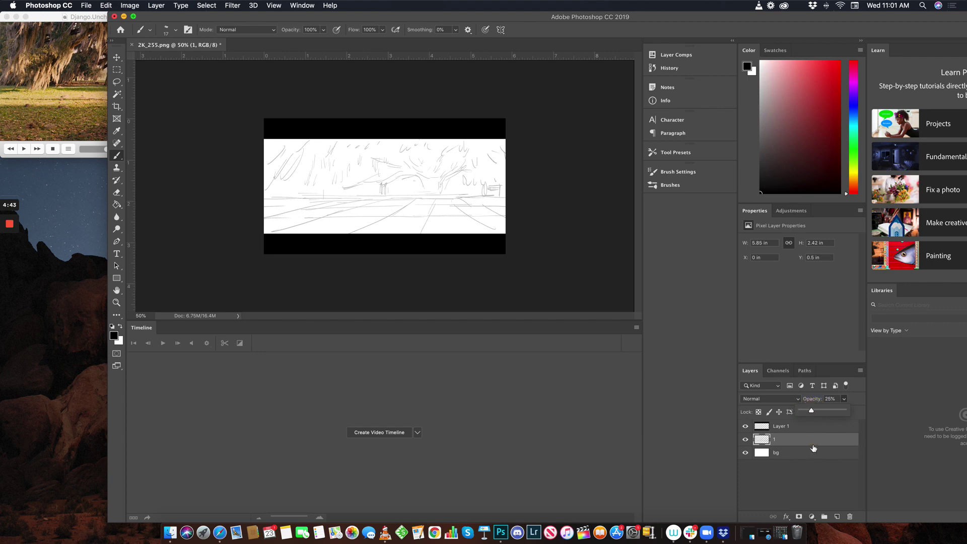
{"action": "left_click", "coordinate": [837, 517]}
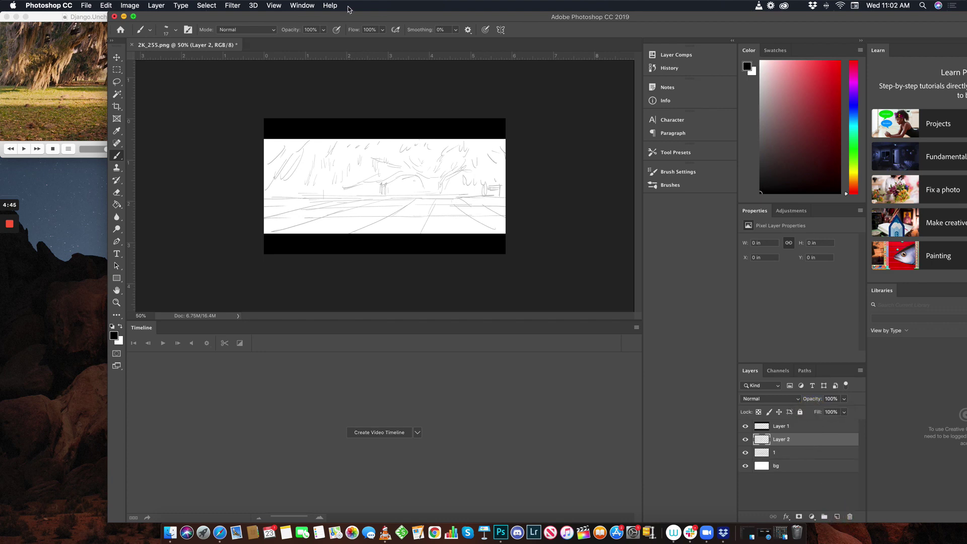
- Sketch the reference shot's standing man on the new layer, slightly right of center, about 0.62 in wide and 1.67 in tall
{"action": "left_click_drag", "start_coordinate": [338, 17], "coordinate": [516, 17]}
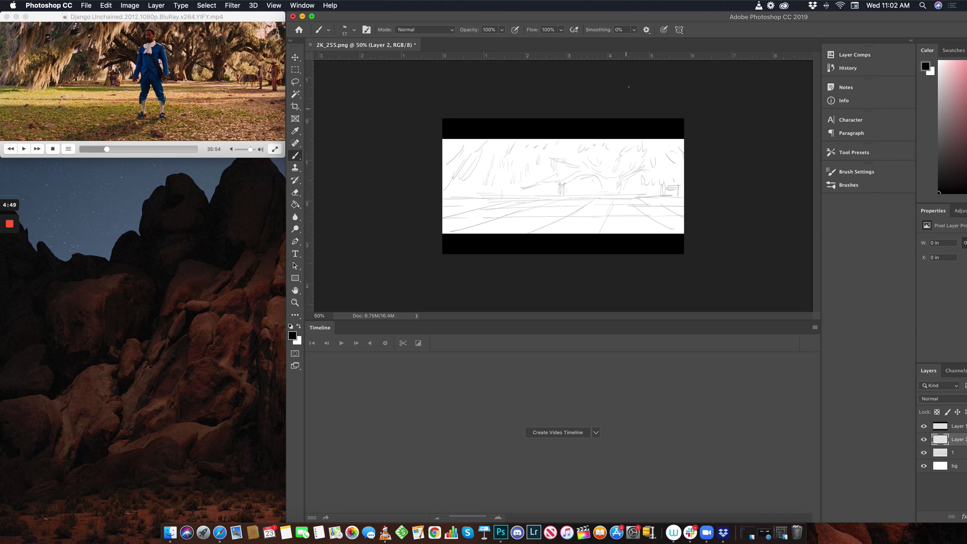
{"action": "left_click_drag", "start_coordinate": [623, 18], "coordinate": [507, 17]}
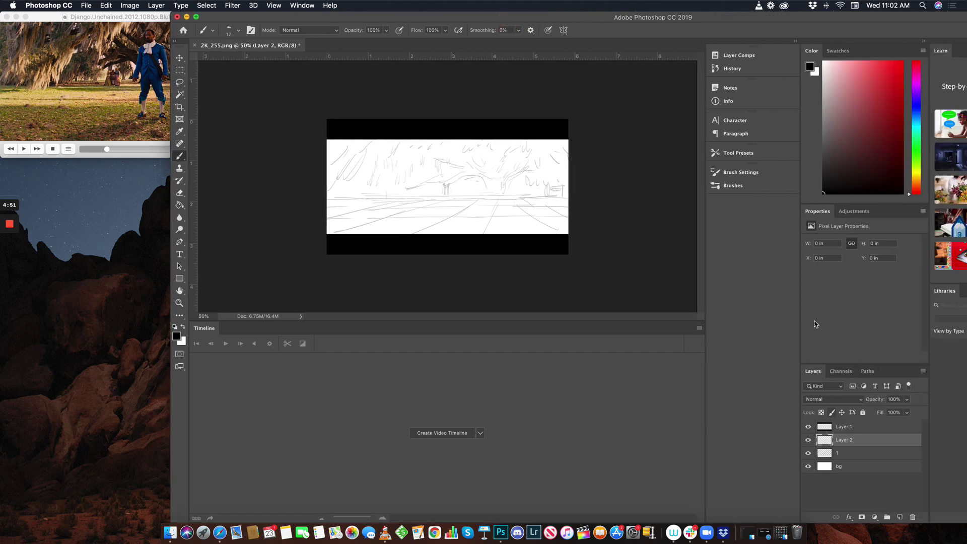
{"action": "left_click_drag", "start_coordinate": [446, 17], "coordinate": [537, 17]}
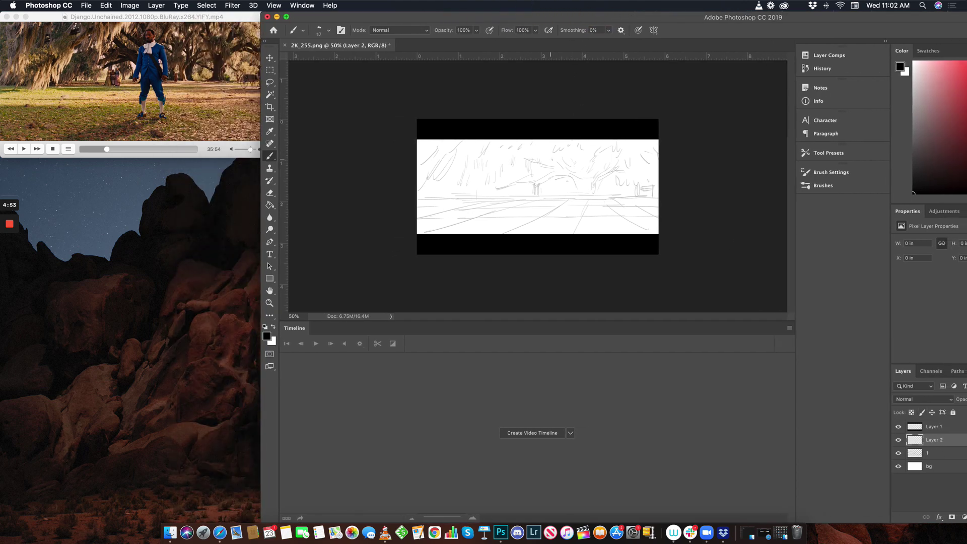
{"action": "left_click_drag", "start_coordinate": [560, 153], "coordinate": [559, 180]}
{"action": "mouse_move", "coordinate": [560, 191]}
{"action": "left_mouse_down"}
{"action": "mouse_move", "coordinate": [557, 201]}
{"action": "mouse_move", "coordinate": [572, 201]}
{"action": "mouse_move", "coordinate": [556, 201]}
{"action": "mouse_move", "coordinate": [572, 212]}
{"action": "mouse_move", "coordinate": [558, 196]}
{"action": "mouse_move", "coordinate": [557, 214]}
{"action": "mouse_move", "coordinate": [573, 215]}
{"action": "left_mouse_up"}
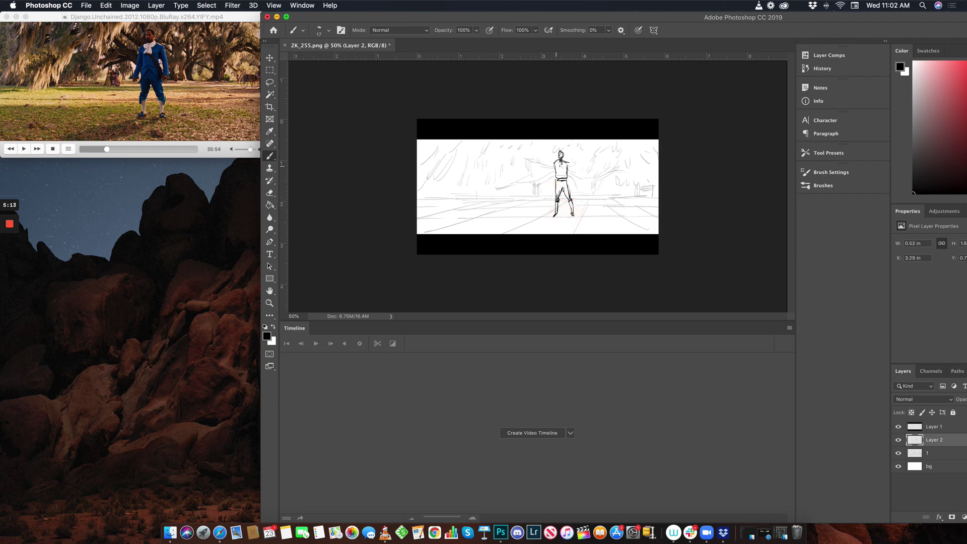
{"action": "mouse_move", "coordinate": [560, 163]}
{"action": "left_mouse_down"}
{"action": "mouse_move", "coordinate": [551, 187]}
{"action": "mouse_move", "coordinate": [570, 188]}
{"action": "mouse_move", "coordinate": [561, 156]}
{"action": "left_mouse_up"}
{"action": "left_click_drag", "start_coordinate": [559, 157], "coordinate": [561, 153]}
{"action": "left_click_drag", "start_coordinate": [587, 19], "coordinate": [434, 17]}
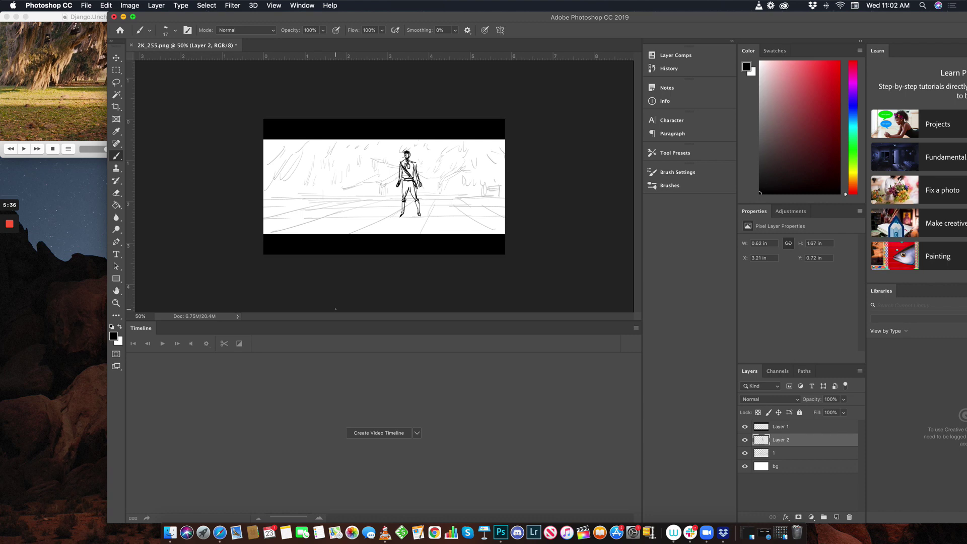
- Save the current layer visibility as a new layer comp named 1
{"action": "left_click", "coordinate": [672, 56]}
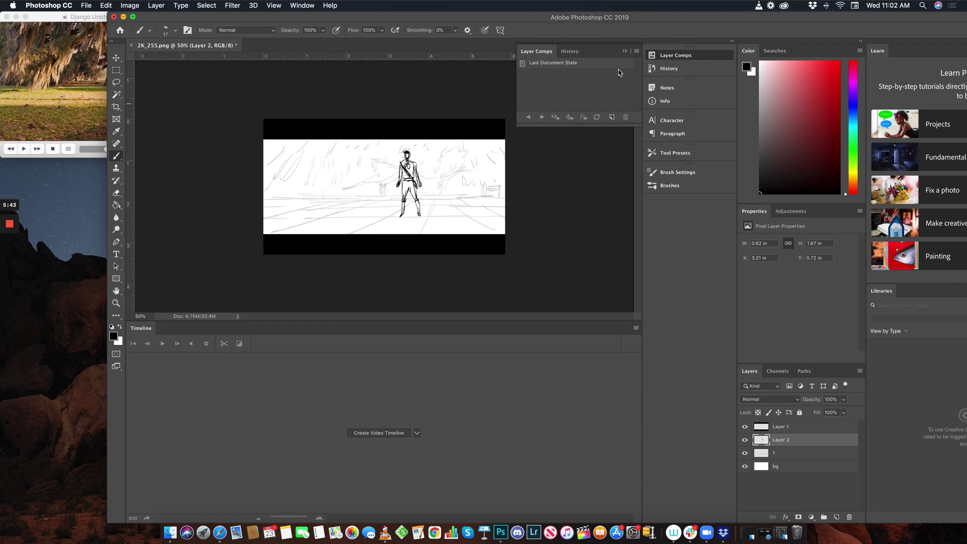
{"action": "left_click", "coordinate": [612, 117]}
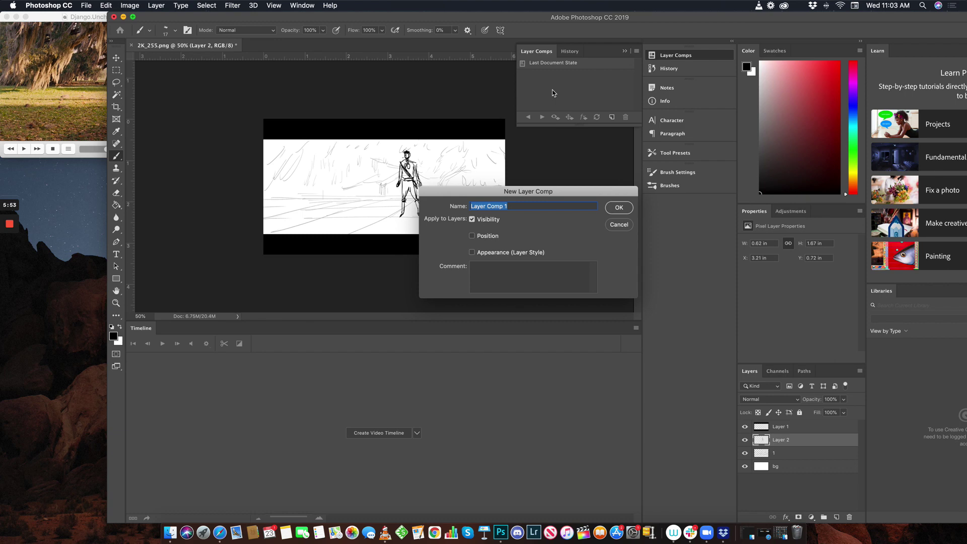
{"action": "type", "text": "1"}
{"action": "left_click", "coordinate": [620, 208]}
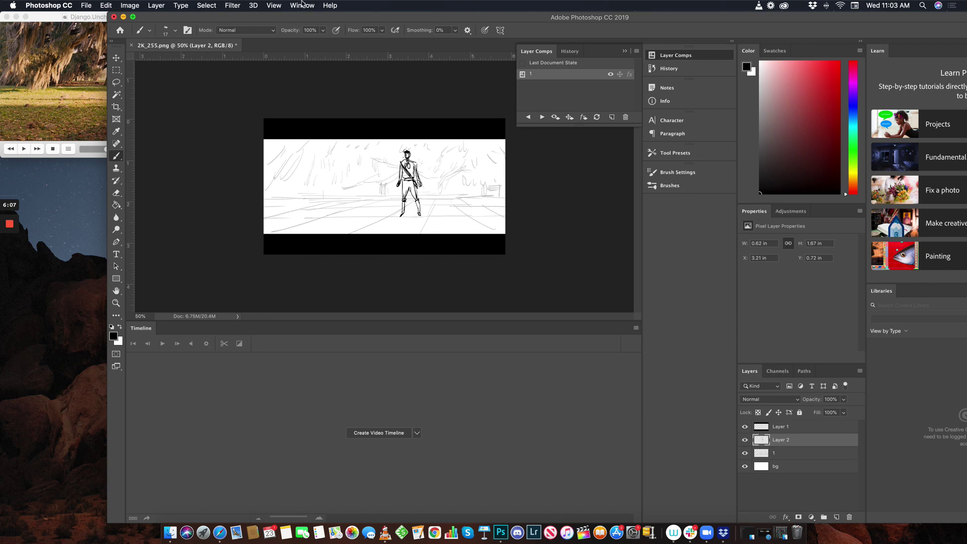
- Switch to VLC, advance the film to 35:57, pause it, and bring the Photoshop window back beside it
{"action": "left_click_drag", "start_coordinate": [303, 17], "coordinate": [432, 5]}
{"action": "left_click", "coordinate": [194, 37]}
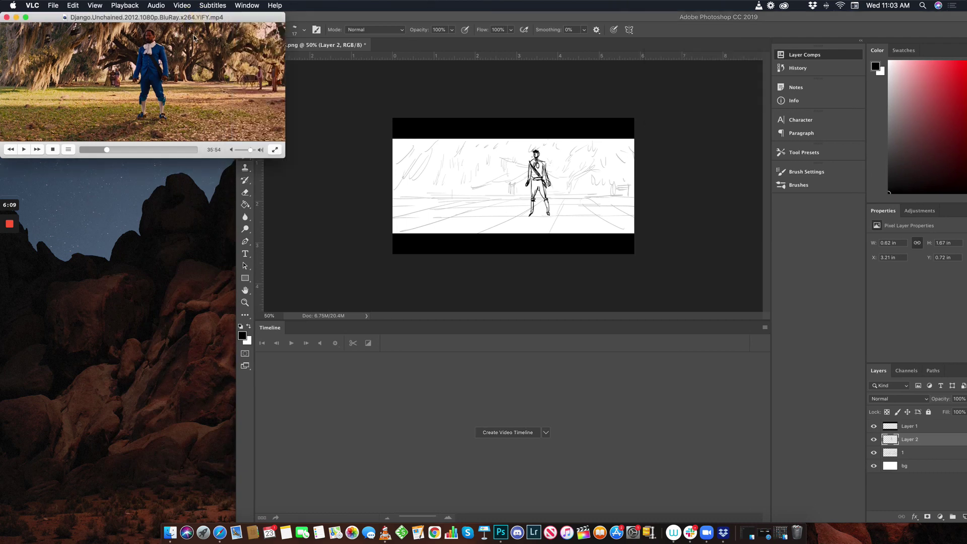
{"action": "left_click", "coordinate": [24, 150]}
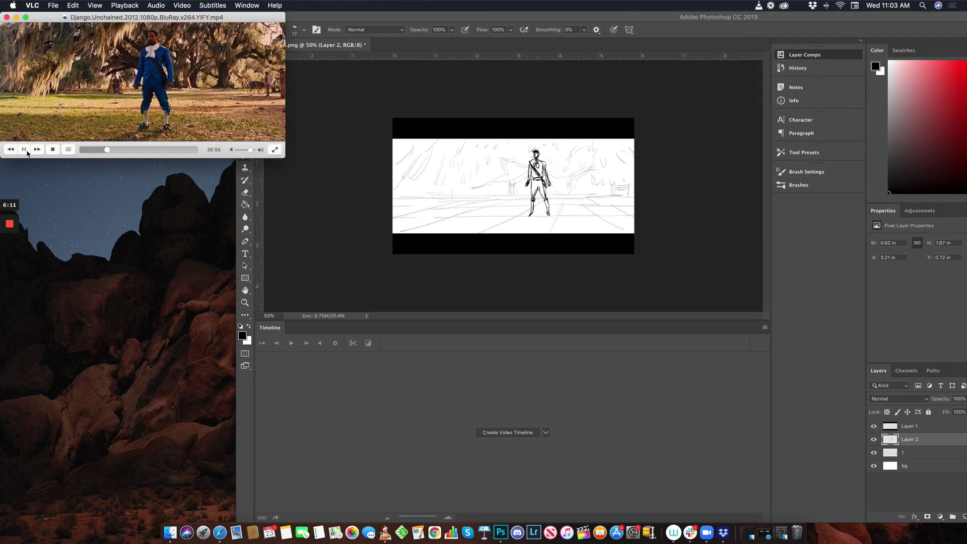
{"action": "left_click", "coordinate": [25, 150]}
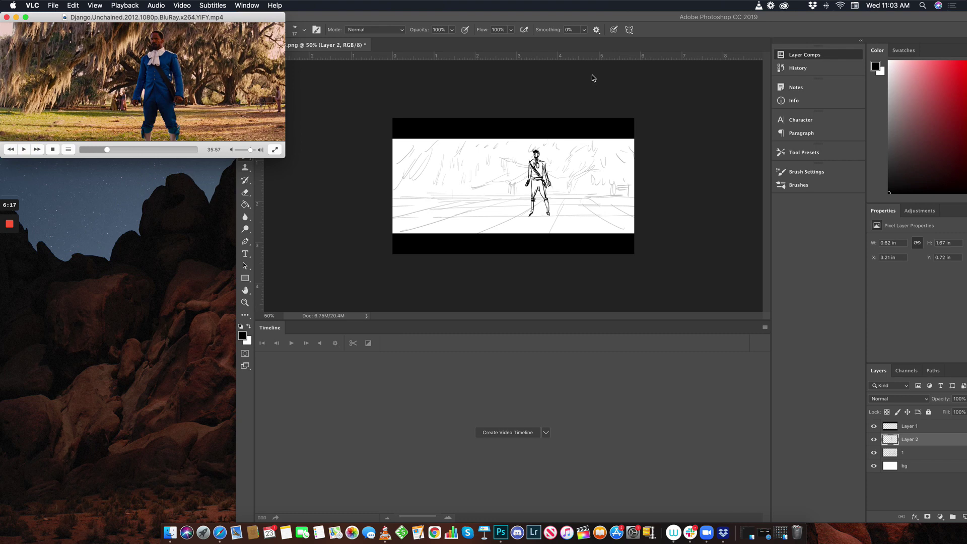
{"action": "left_click_drag", "start_coordinate": [556, 18], "coordinate": [448, 23]}
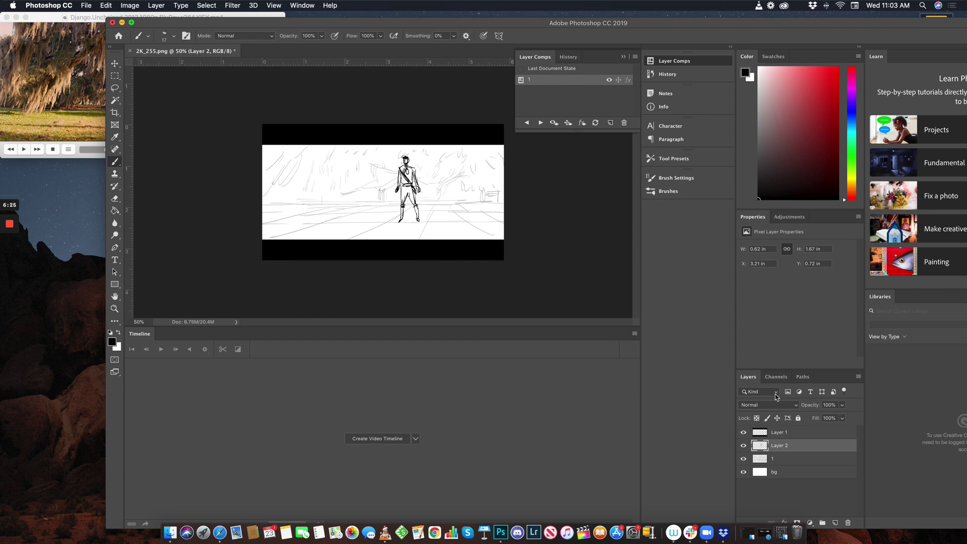
- Duplicate Layer 2 and layer 1 above the originals, and check each pair by showing it alone, ending on the originals
{"action": "left_click", "coordinate": [794, 459], "text": "shift"}
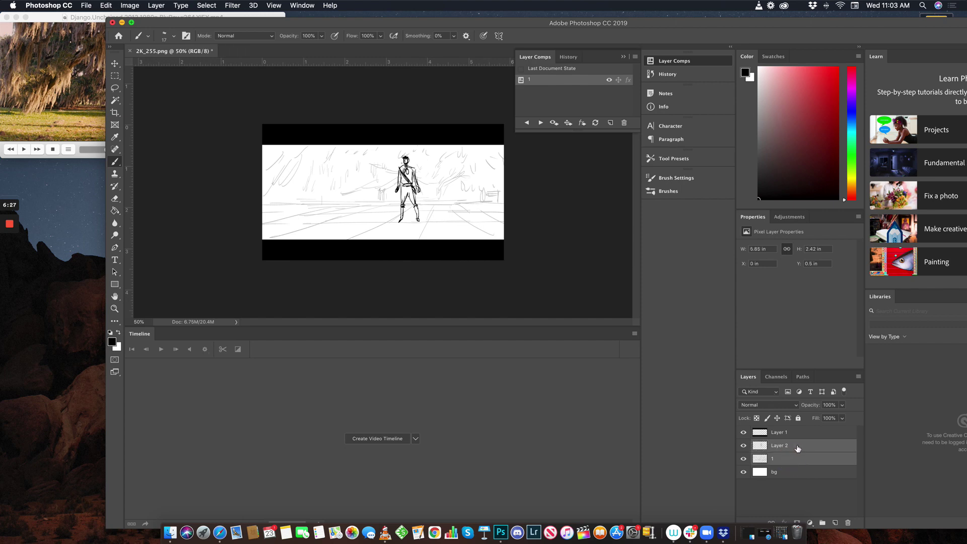
{"action": "left_click_drag", "start_coordinate": [797, 448], "coordinate": [837, 527]}
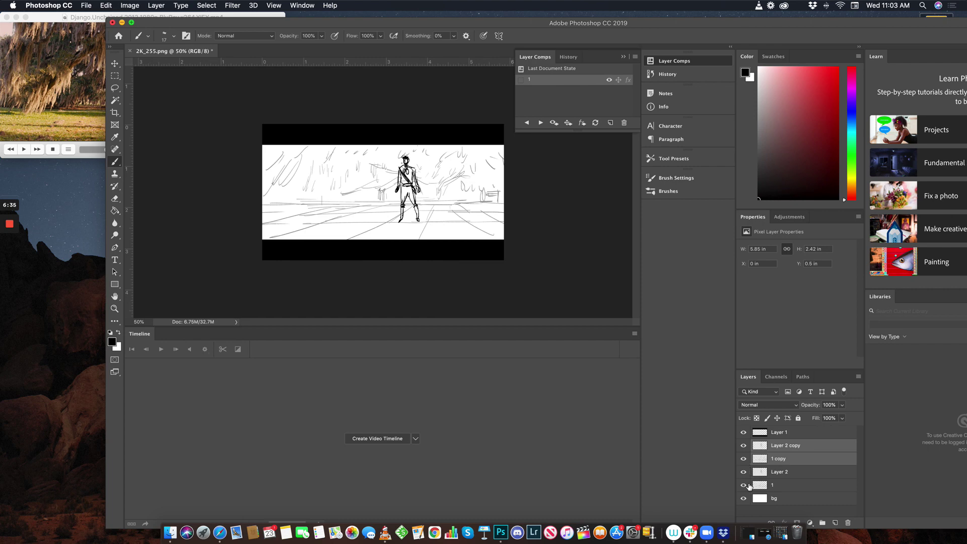
{"action": "left_click_drag", "start_coordinate": [744, 486], "coordinate": [744, 472]}
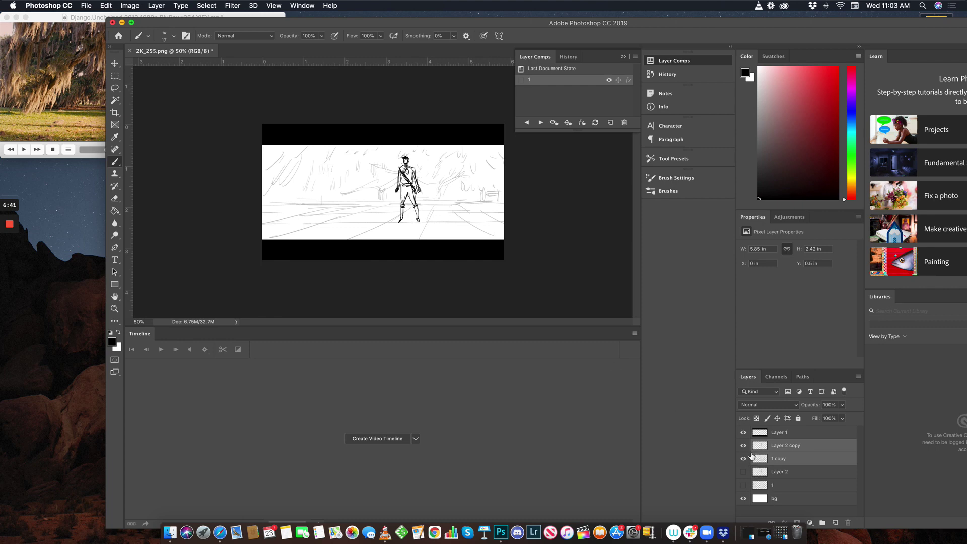
{"action": "mouse_move", "coordinate": [746, 461]}
{"action": "left_mouse_down"}
{"action": "mouse_move", "coordinate": [744, 444]}
{"action": "mouse_move", "coordinate": [747, 485]}
{"action": "left_mouse_up"}
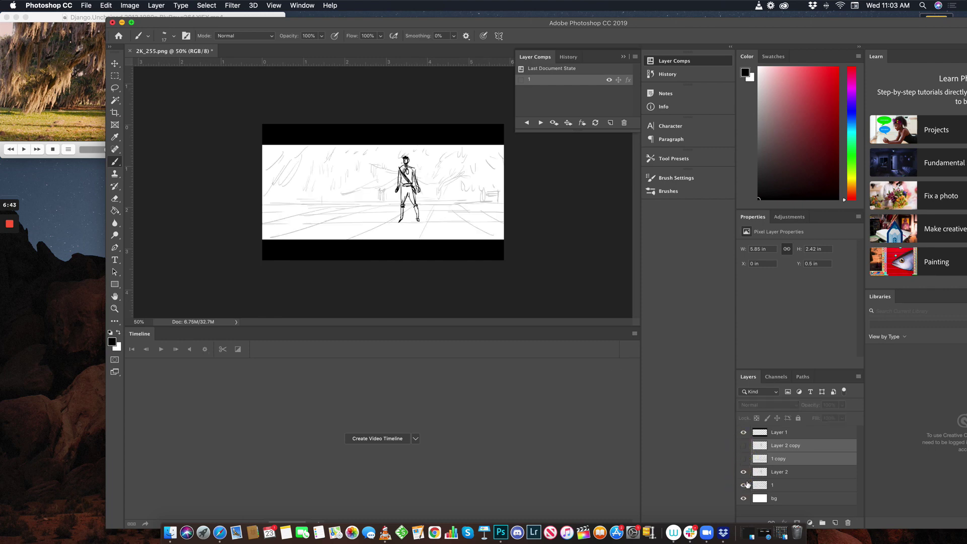
{"action": "left_click", "coordinate": [793, 472]}
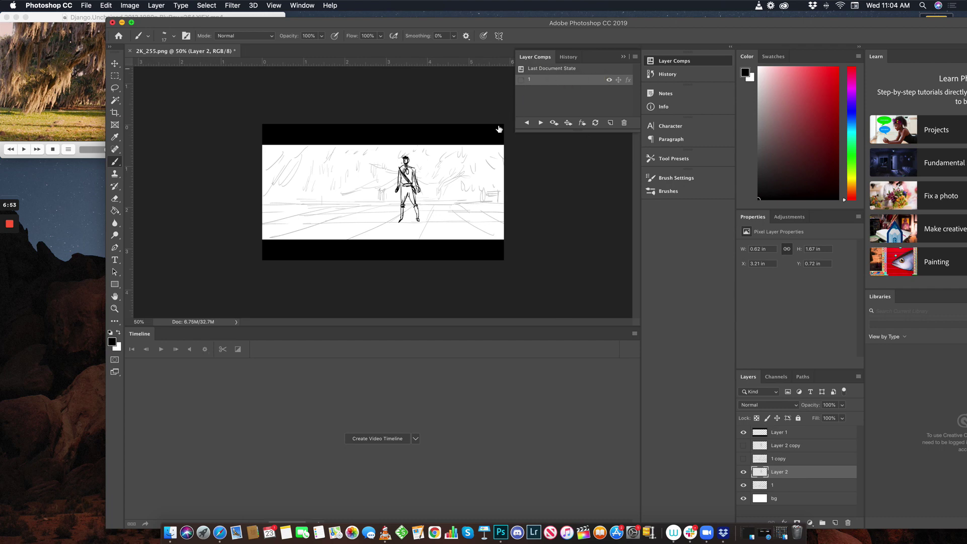
- Hide the original Layer 2 and layer 1 and show Layer 2 copy and 1 copy
{"action": "left_click", "coordinate": [744, 486]}
{"action": "left_click", "coordinate": [744, 473]}
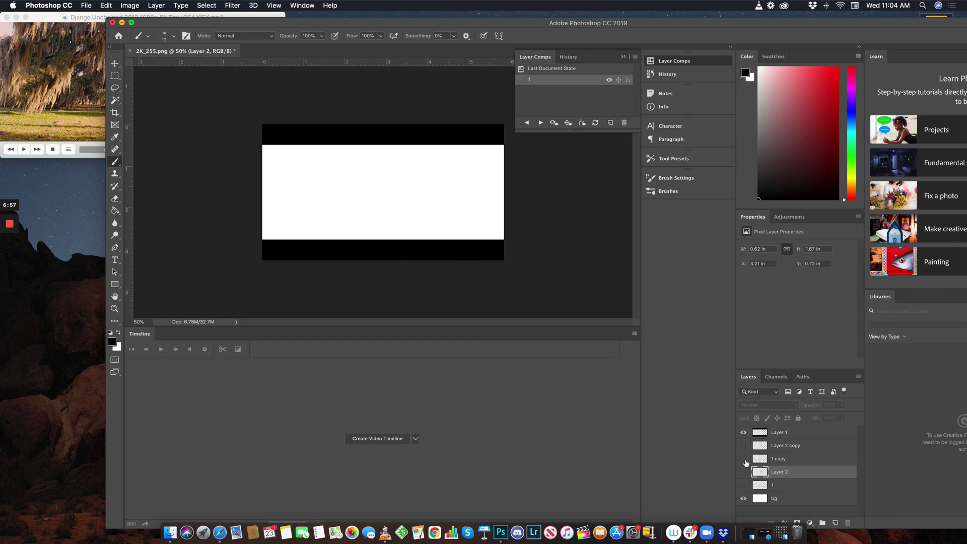
{"action": "left_click", "coordinate": [744, 446]}
{"action": "left_click", "coordinate": [745, 459]}
- Scale Layer 2 copy and 1 copy together to about 8.57 by 3.55 in, repositioned so the man is cropped near the knees as in the film
{"action": "left_click", "coordinate": [797, 460]}
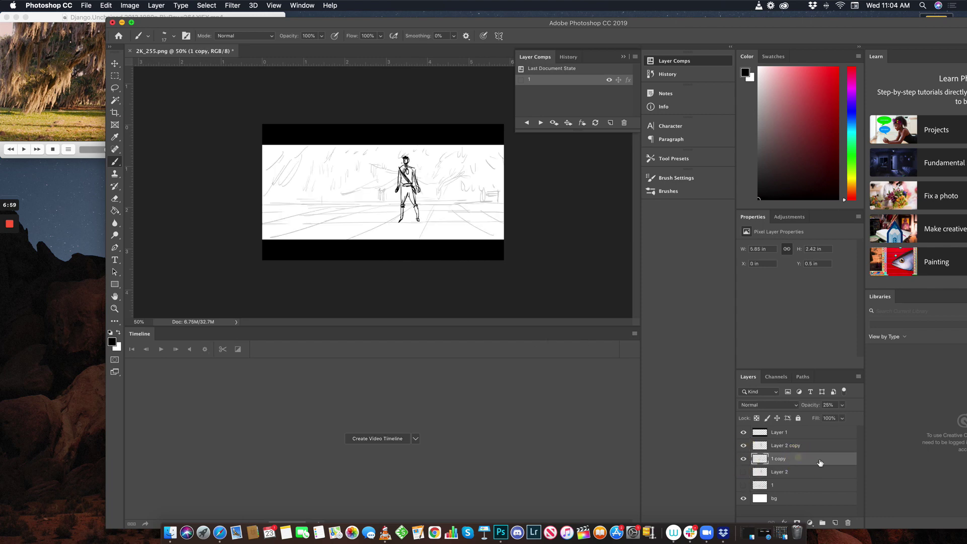
{"action": "left_click", "coordinate": [812, 447]}
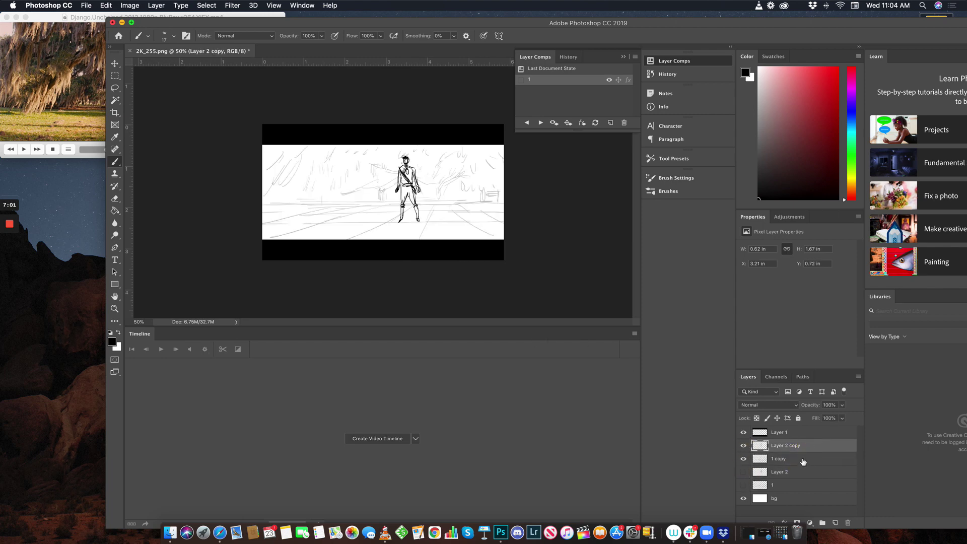
{"action": "left_click", "coordinate": [804, 460], "text": "shift"}
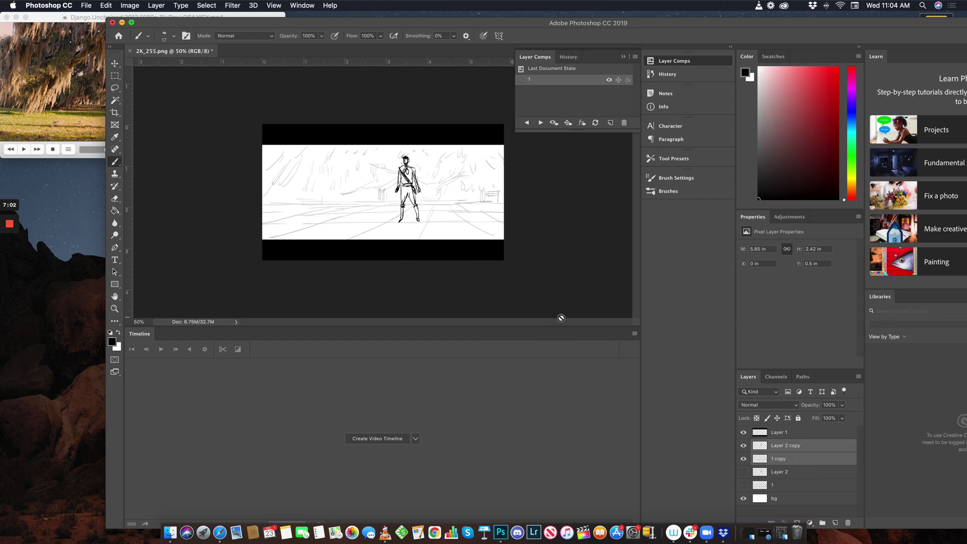
{"action": "key", "text": "super+t"}
{"action": "left_click_drag", "start_coordinate": [508, 249], "coordinate": [582, 280]}
{"action": "left_click_drag", "start_coordinate": [451, 198], "coordinate": [407, 200]}
{"action": "left_click_drag", "start_coordinate": [369, 27], "coordinate": [457, 27]}
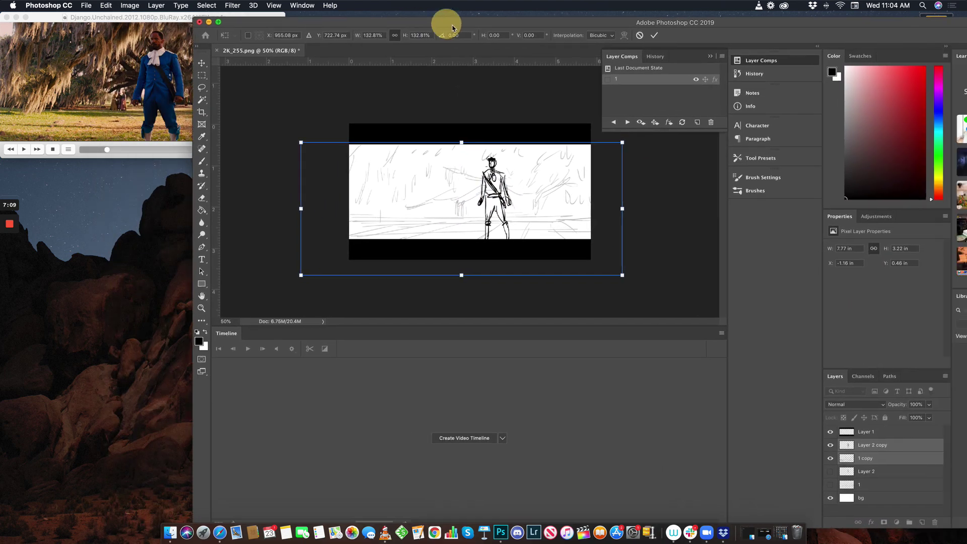
{"action": "left_click_drag", "start_coordinate": [623, 143], "coordinate": [655, 129]}
{"action": "left_click_drag", "start_coordinate": [532, 180], "coordinate": [513, 184]}
{"action": "key", "text": "Return"}
{"action": "key", "text": "b"}
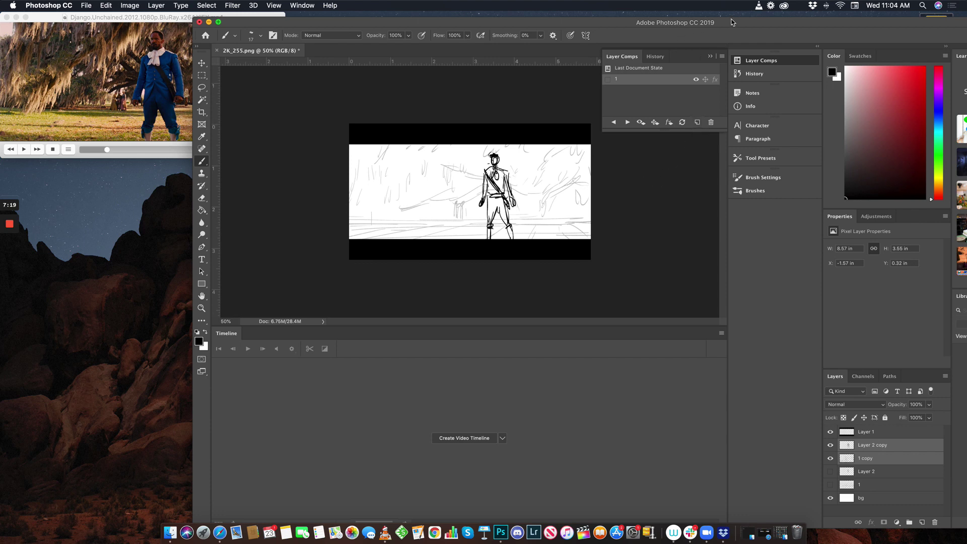
- Save the visibility of the enlarged drawing as a layer comp named 2
{"action": "left_click_drag", "start_coordinate": [732, 23], "coordinate": [631, 18]}
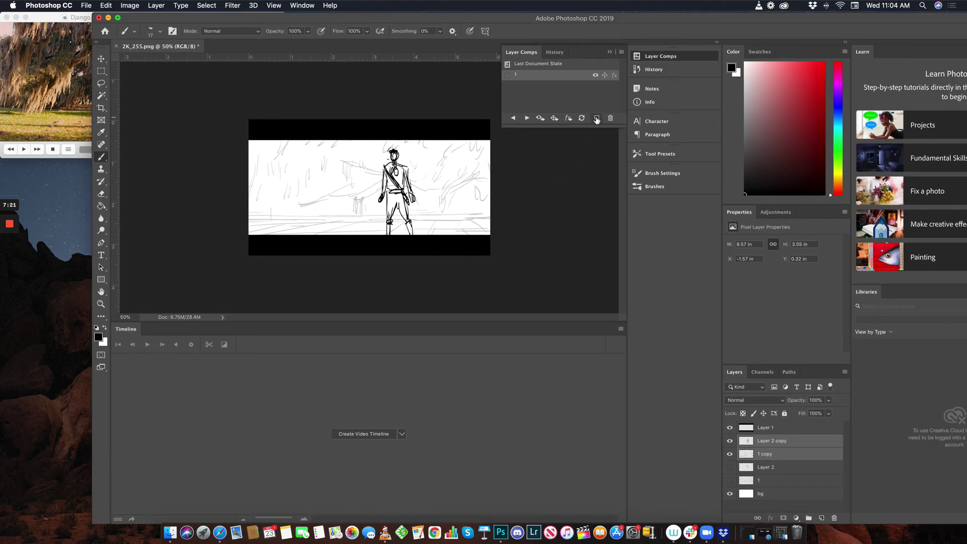
{"action": "left_click", "coordinate": [597, 118]}
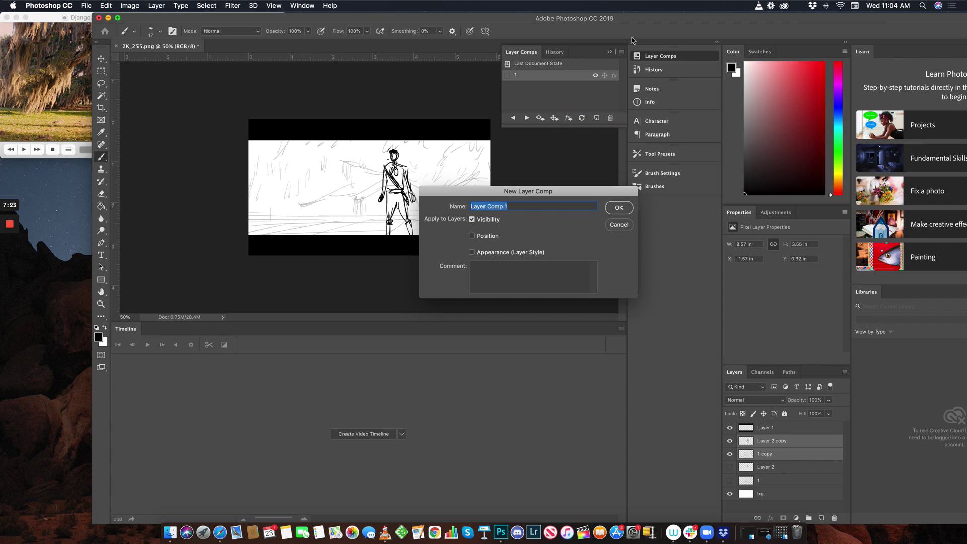
{"action": "left_click", "coordinate": [619, 208]}
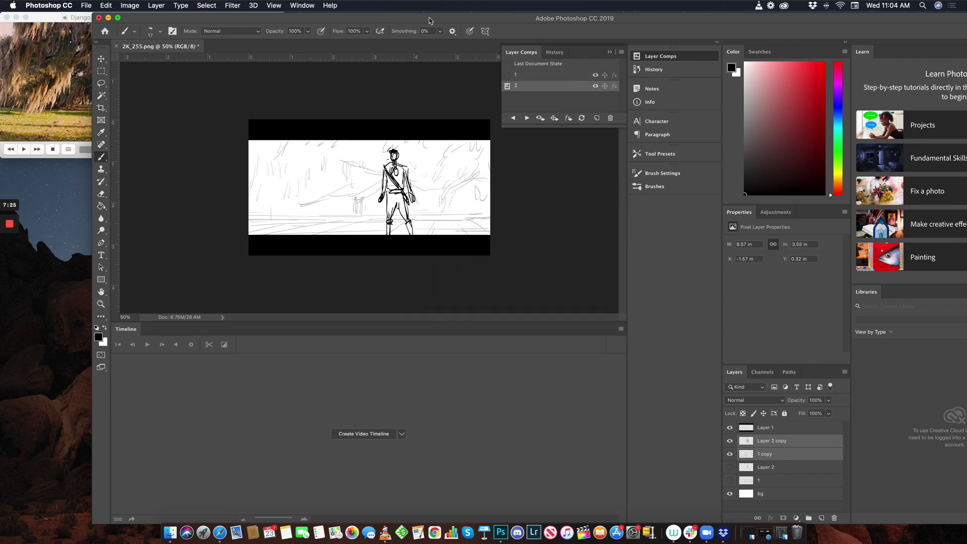
- Flip repeatedly between layer comps 1 and 2 to examine the change from the wide to the closer framing
{"action": "left_click_drag", "start_coordinate": [429, 20], "coordinate": [374, 19]}
{"action": "left_click", "coordinate": [459, 116]}
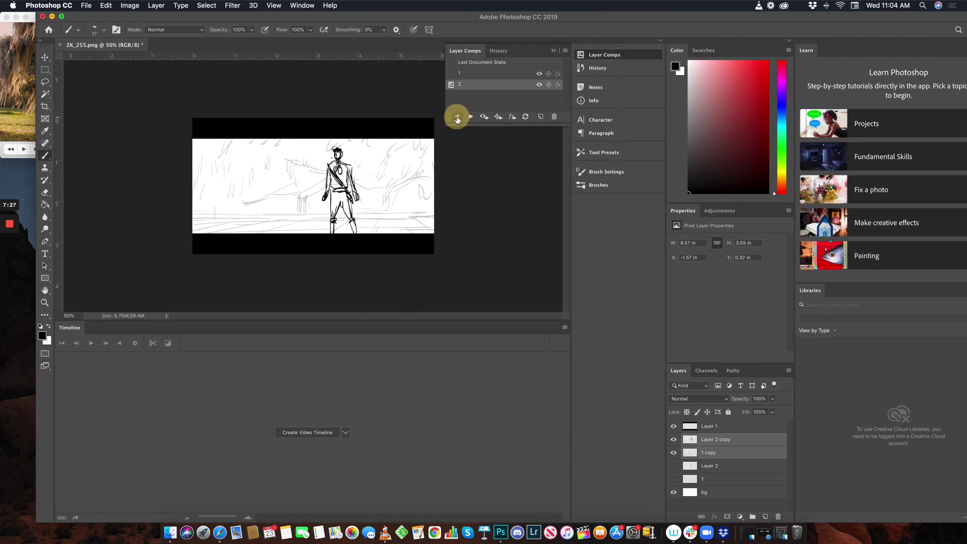
{"action": "left_click", "coordinate": [470, 117]}
{"action": "left_click", "coordinate": [456, 119]}
{"action": "left_click", "coordinate": [470, 117]}
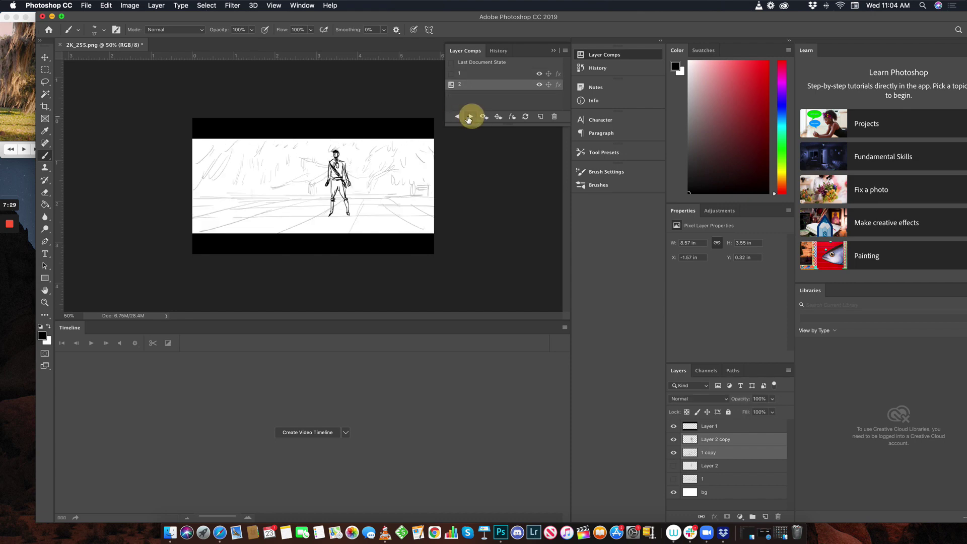
{"action": "left_click", "coordinate": [457, 118]}
{"action": "left_click", "coordinate": [471, 118]}
{"action": "left_click", "coordinate": [456, 119]}
{"action": "left_click", "coordinate": [471, 120]}
{"action": "left_click", "coordinate": [458, 117]}
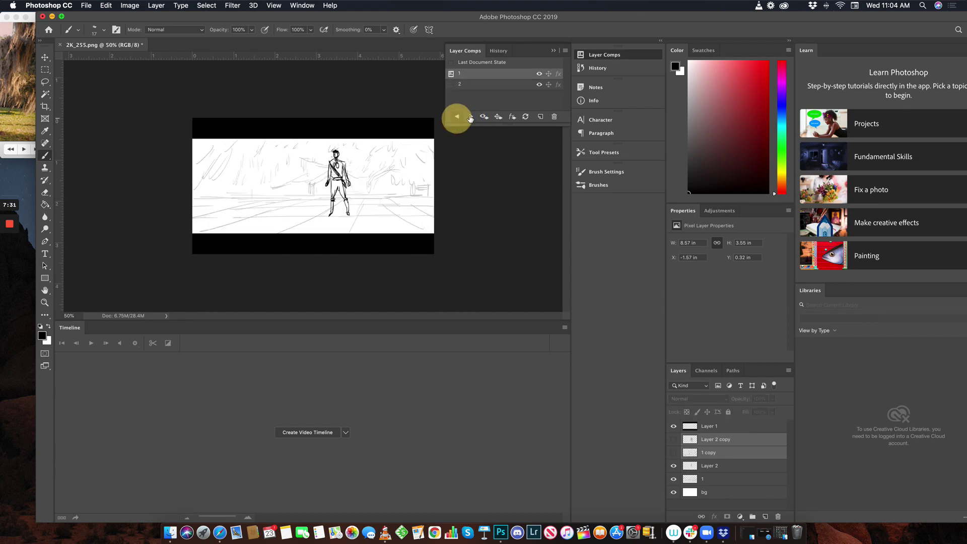
{"action": "left_click", "coordinate": [458, 116]}
{"action": "left_click", "coordinate": [457, 117]}
{"action": "left_click", "coordinate": [470, 117]}
{"action": "left_click", "coordinate": [456, 117]}
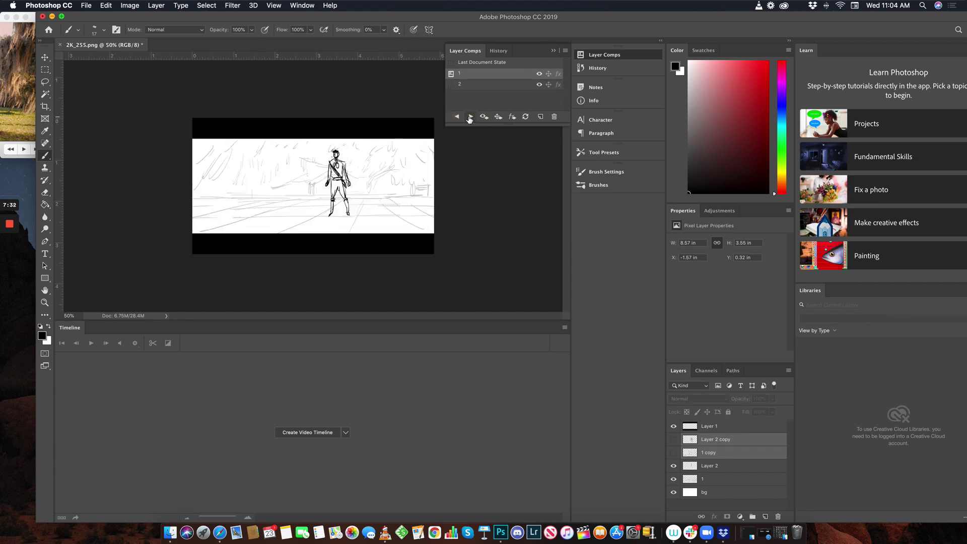
{"action": "left_click", "coordinate": [457, 118]}
- Hide Layer 2 copy and 1 copy, and advance the film in VLC to the next shot, pausing at 35:59
{"action": "left_click_drag", "start_coordinate": [676, 456], "coordinate": [674, 440]}
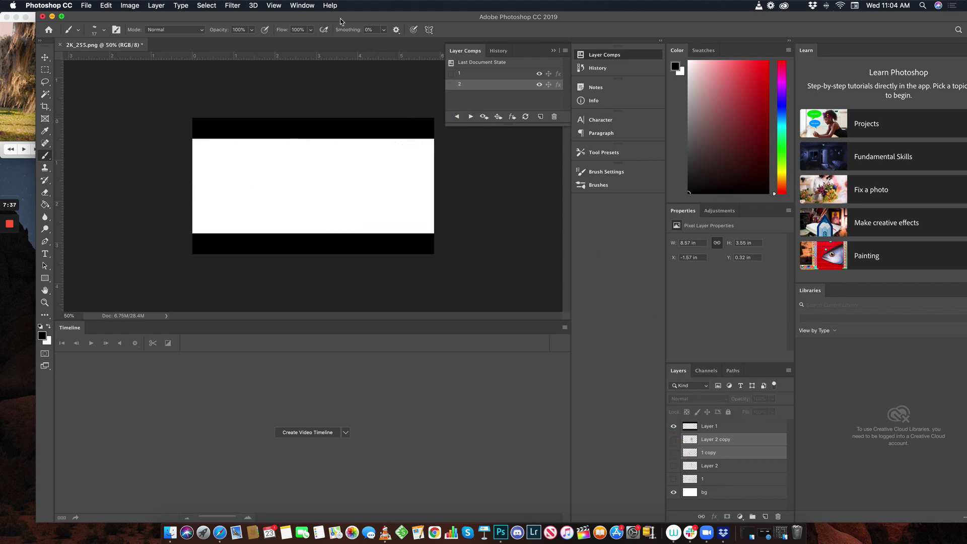
{"action": "left_click_drag", "start_coordinate": [340, 21], "coordinate": [564, 7]}
{"action": "left_click", "coordinate": [121, 75]}
{"action": "left_click", "coordinate": [23, 150]}
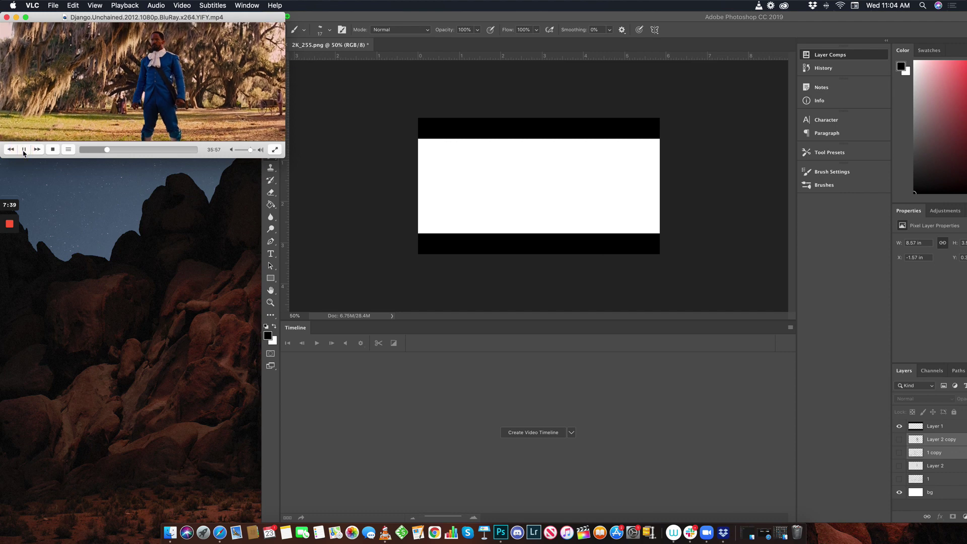
{"action": "left_click_drag", "start_coordinate": [233, 17], "coordinate": [275, 16]}
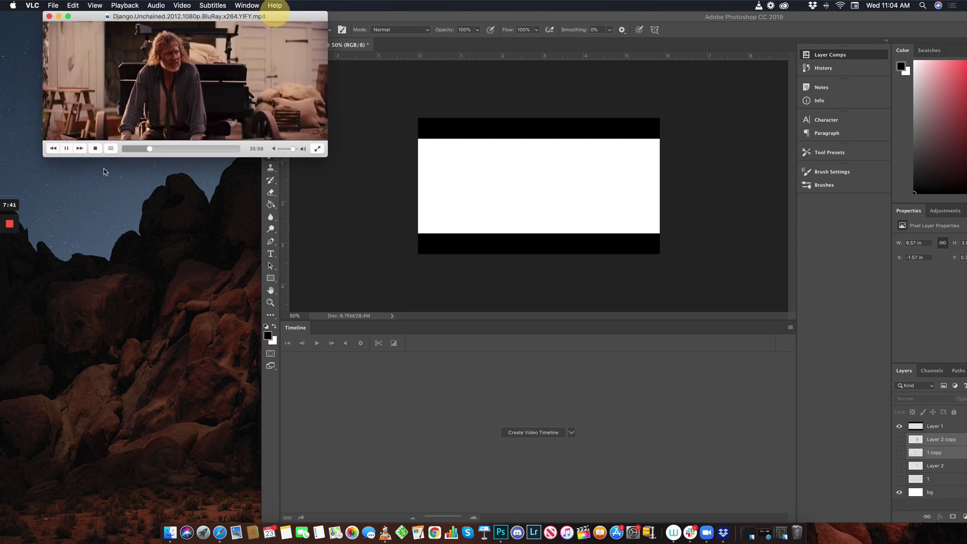
{"action": "left_click", "coordinate": [66, 148]}
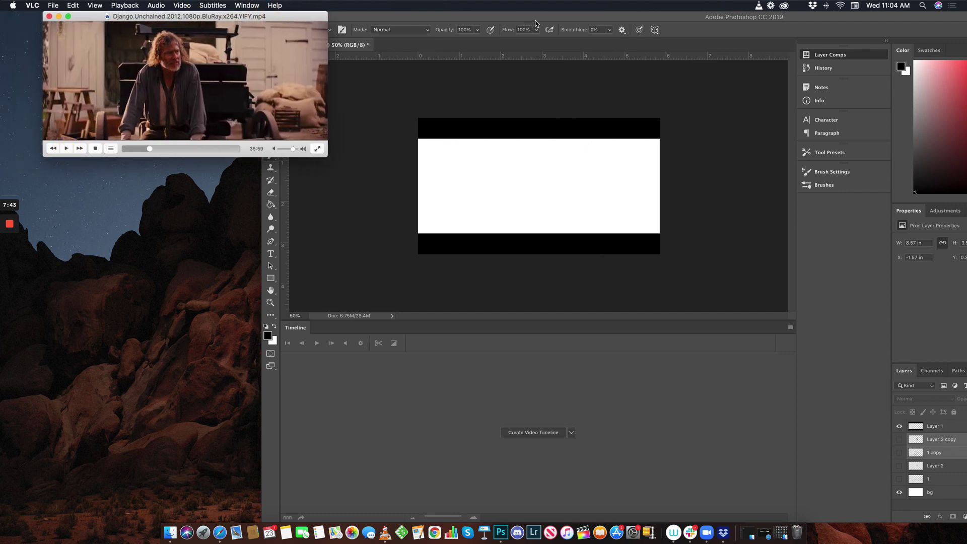
- Arrange the Photoshop and film windows side by side and add a new layer above Layer 2 copy
{"action": "left_click_drag", "start_coordinate": [484, 16], "coordinate": [405, 17]}
{"action": "left_click_drag", "start_coordinate": [90, 16], "coordinate": [33, 17]}
{"action": "left_click", "coordinate": [380, 17]}
{"action": "left_click_drag", "start_coordinate": [403, 17], "coordinate": [376, 18]}
{"action": "left_click", "coordinate": [883, 517]}
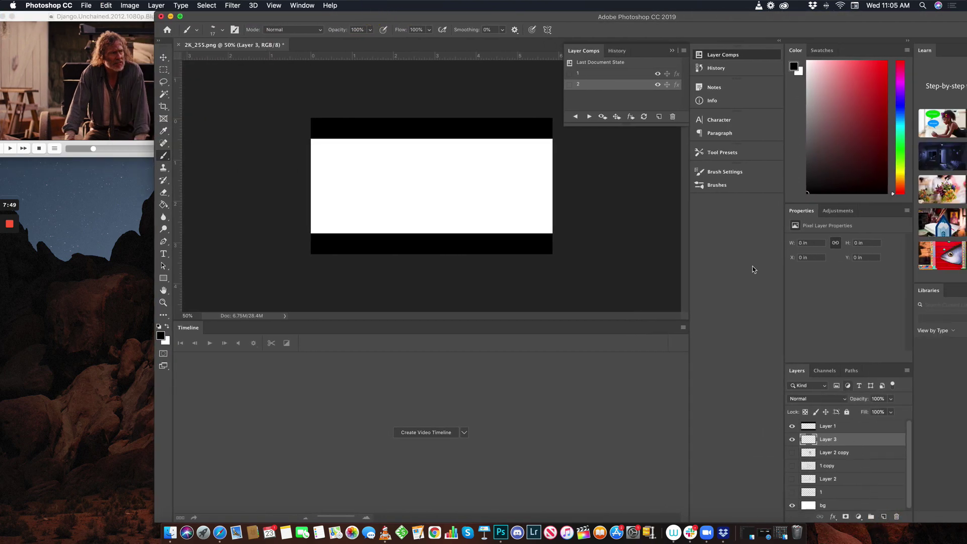
{"action": "left_click_drag", "start_coordinate": [366, 17], "coordinate": [452, 22]}
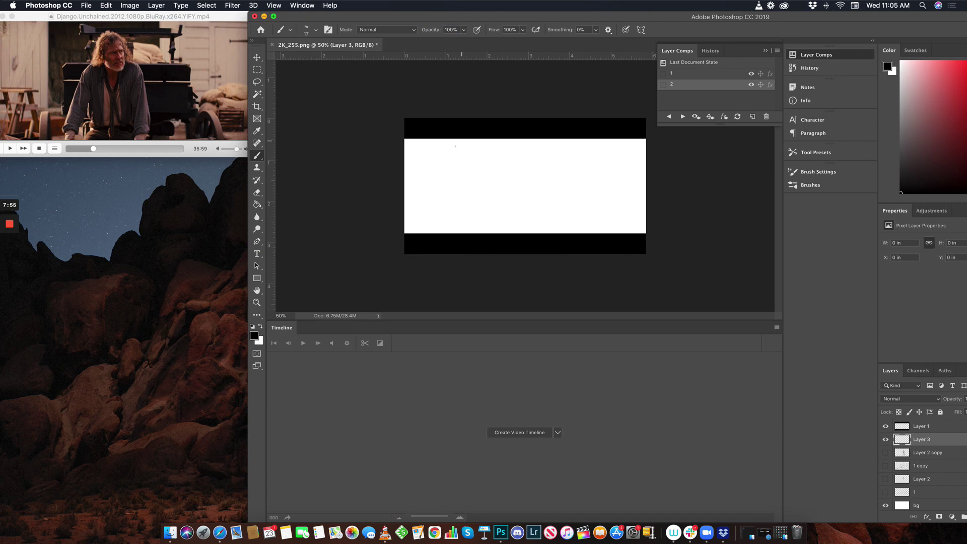
- Sketch the small table and wheel near the frame's left edge and the wagon's upper body in the middle of the new layer
{"action": "mouse_move", "coordinate": [411, 192]}
{"action": "left_mouse_down"}
{"action": "mouse_move", "coordinate": [431, 190]}
{"action": "mouse_move", "coordinate": [411, 197]}
{"action": "mouse_move", "coordinate": [436, 226]}
{"action": "mouse_move", "coordinate": [415, 225]}
{"action": "mouse_move", "coordinate": [445, 210]}
{"action": "mouse_move", "coordinate": [444, 233]}
{"action": "left_mouse_up"}
{"action": "mouse_move", "coordinate": [441, 205]}
{"action": "left_mouse_down"}
{"action": "mouse_move", "coordinate": [453, 230]}
{"action": "mouse_move", "coordinate": [463, 169]}
{"action": "left_mouse_up"}
{"action": "mouse_move", "coordinate": [457, 168]}
{"action": "left_mouse_down"}
{"action": "mouse_move", "coordinate": [587, 167]}
{"action": "mouse_move", "coordinate": [571, 190]}
{"action": "left_mouse_up"}
{"action": "left_click_drag", "start_coordinate": [469, 176], "coordinate": [577, 173]}
{"action": "left_click_drag", "start_coordinate": [491, 178], "coordinate": [559, 176]}
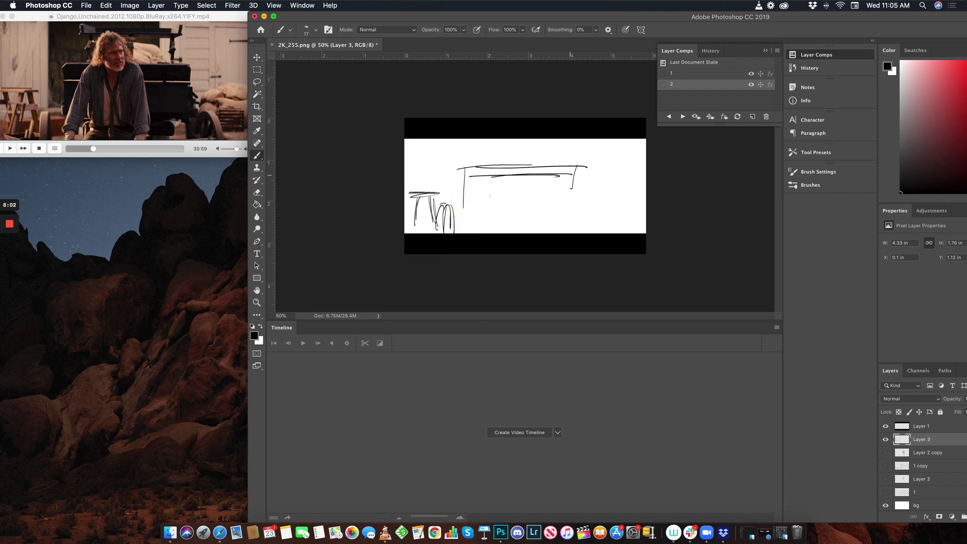
- Complete the wagon body's lower edges and sketch the right-hand wheel and the sacks at the frame's right edge
{"action": "left_click_drag", "start_coordinate": [481, 187], "coordinate": [573, 186]}
{"action": "left_click_drag", "start_coordinate": [569, 182], "coordinate": [565, 210]}
{"action": "mouse_move", "coordinate": [460, 205]}
{"action": "left_mouse_down"}
{"action": "mouse_move", "coordinate": [553, 207]}
{"action": "mouse_move", "coordinate": [587, 231]}
{"action": "mouse_move", "coordinate": [592, 204]}
{"action": "mouse_move", "coordinate": [600, 233]}
{"action": "mouse_move", "coordinate": [643, 196]}
{"action": "mouse_move", "coordinate": [645, 219]}
{"action": "left_mouse_up"}
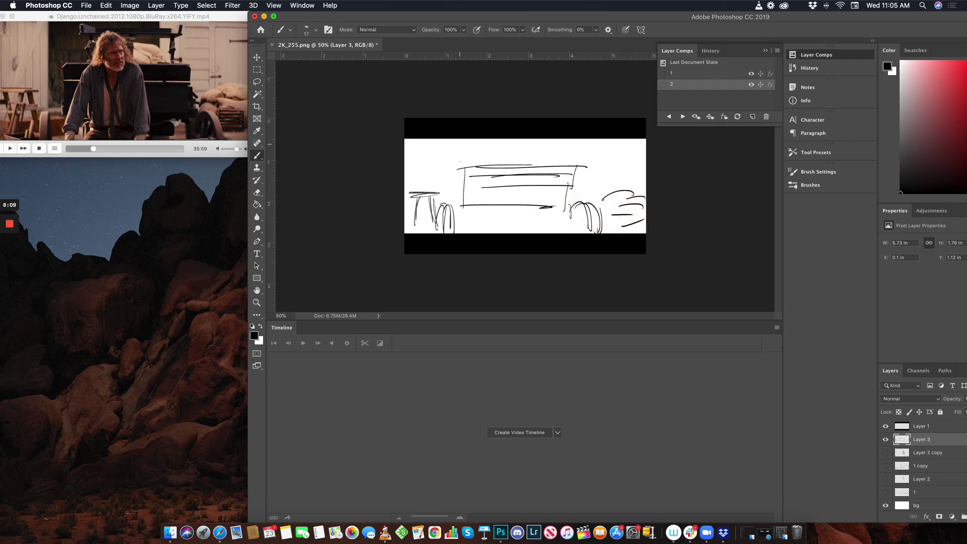
- Sketch the vertical post on the left, the wagon's raised seat along the top, and small detail strokes below the wagon body
{"action": "left_click_drag", "start_coordinate": [444, 192], "coordinate": [440, 145]}
{"action": "left_click_drag", "start_coordinate": [549, 141], "coordinate": [547, 164]}
{"action": "mouse_move", "coordinate": [480, 151]}
{"action": "left_mouse_down"}
{"action": "mouse_move", "coordinate": [526, 145]}
{"action": "mouse_move", "coordinate": [465, 152]}
{"action": "mouse_move", "coordinate": [564, 146]}
{"action": "left_mouse_up"}
{"action": "left_click_drag", "start_coordinate": [460, 207], "coordinate": [461, 220]}
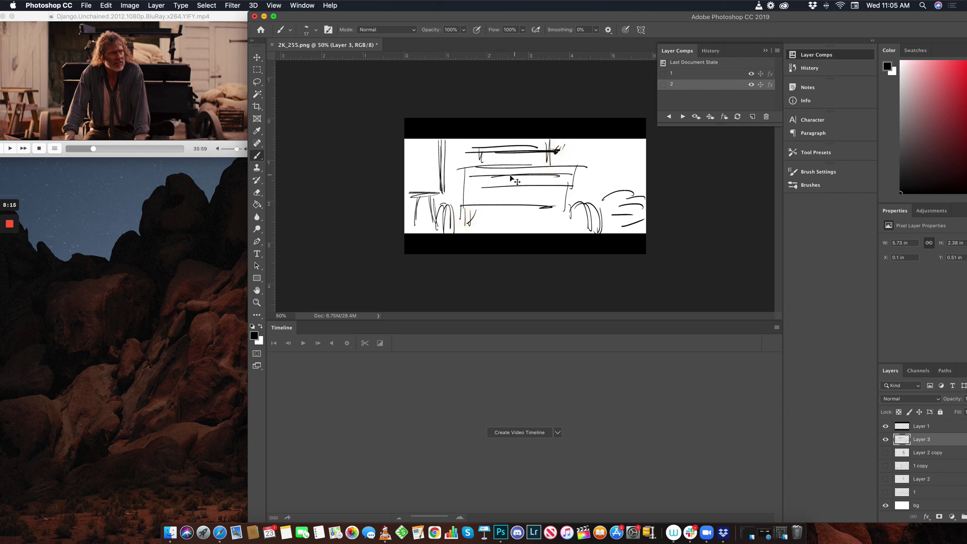
- Scale the wagon background sketch on Layer 3 down to about 87% and reposition it inside the white frame
{"action": "key", "text": "super+t"}
{"action": "left_click_drag", "start_coordinate": [645, 139], "coordinate": [591, 165]}
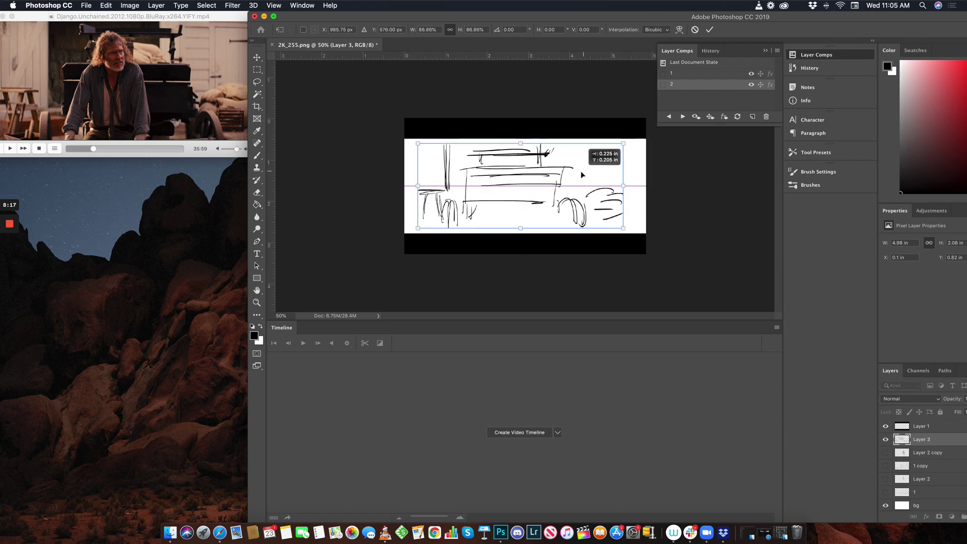
{"action": "key", "text": "Return"}
{"action": "key", "text": "b"}
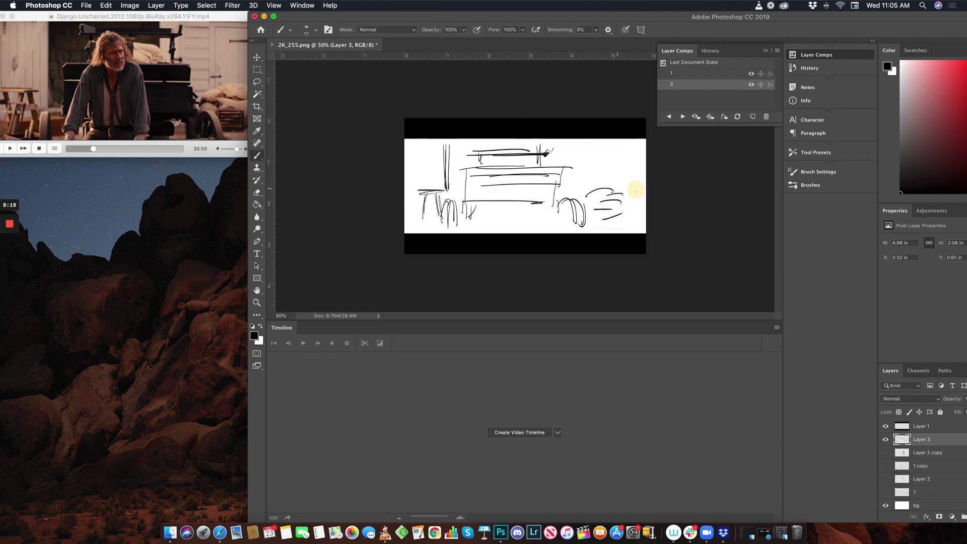
- Extend the background with more sacks at the right edge, a ground line below the wagon, and building and table strokes at the left edge
{"action": "mouse_move", "coordinate": [636, 190]}
{"action": "left_mouse_down"}
{"action": "mouse_move", "coordinate": [643, 205]}
{"action": "mouse_move", "coordinate": [634, 211]}
{"action": "left_mouse_up"}
{"action": "left_click_drag", "start_coordinate": [472, 229], "coordinate": [558, 231]}
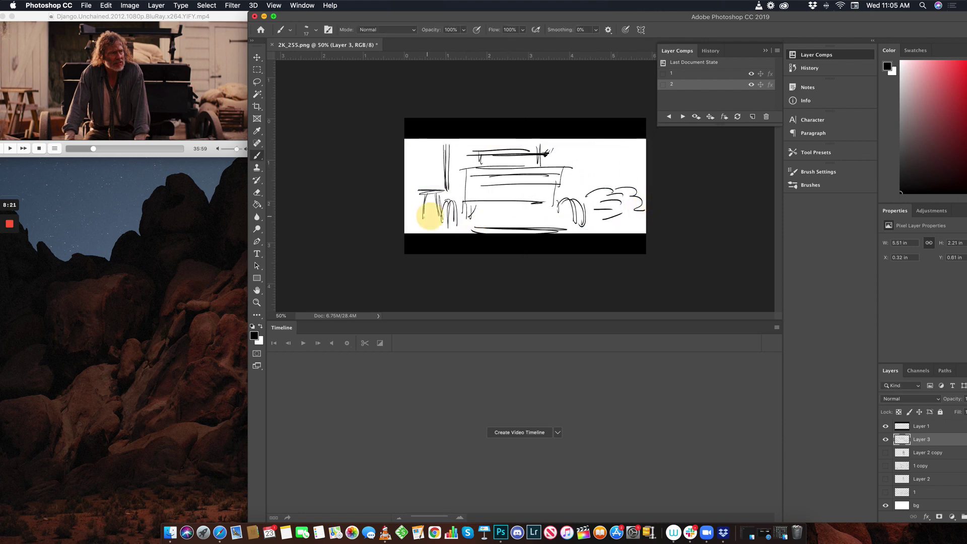
{"action": "left_click_drag", "start_coordinate": [429, 218], "coordinate": [411, 222]}
{"action": "mouse_move", "coordinate": [443, 191]}
{"action": "left_mouse_down"}
{"action": "mouse_move", "coordinate": [406, 190]}
{"action": "mouse_move", "coordinate": [411, 146]}
{"action": "mouse_move", "coordinate": [426, 145]}
{"action": "left_mouse_up"}
- Lower Layer 3's opacity to 32% and add a new layer above it
{"action": "left_click_drag", "start_coordinate": [650, 17], "coordinate": [481, 17]}
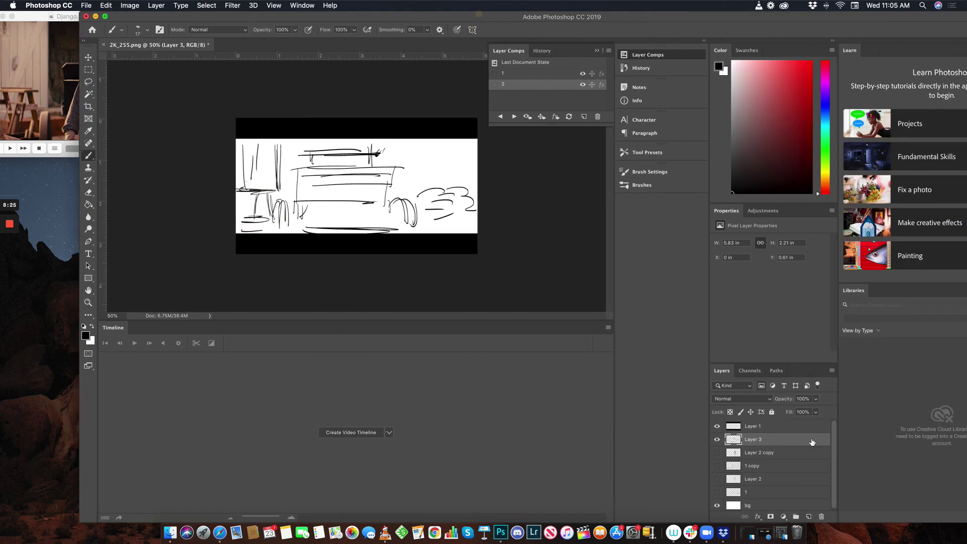
{"action": "left_click_drag", "start_coordinate": [817, 397], "coordinate": [788, 421]}
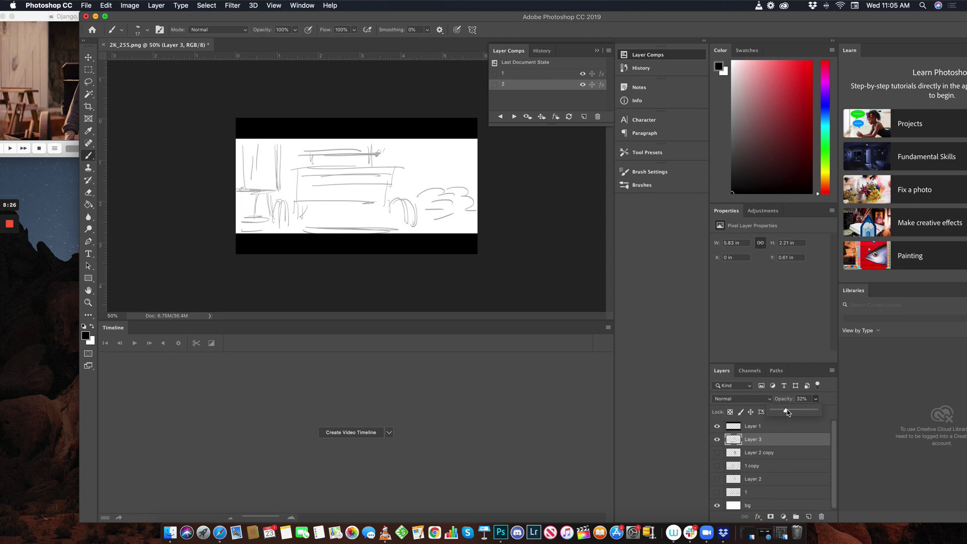
{"action": "left_click", "coordinate": [808, 516]}
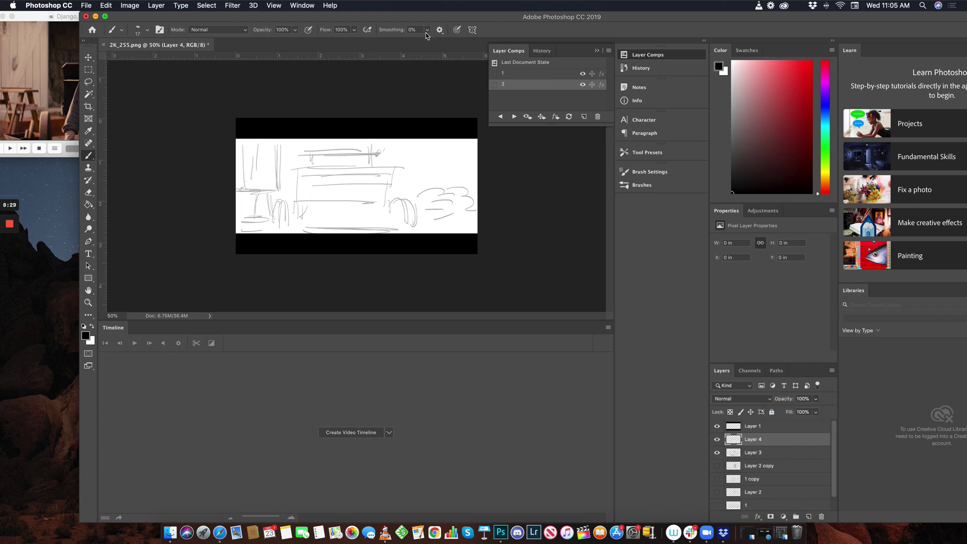
- Sketch the long-haired bearded man leaning forward on both hands in front of the wagon on Layer 4
{"action": "left_click_drag", "start_coordinate": [401, 18], "coordinate": [549, 17]}
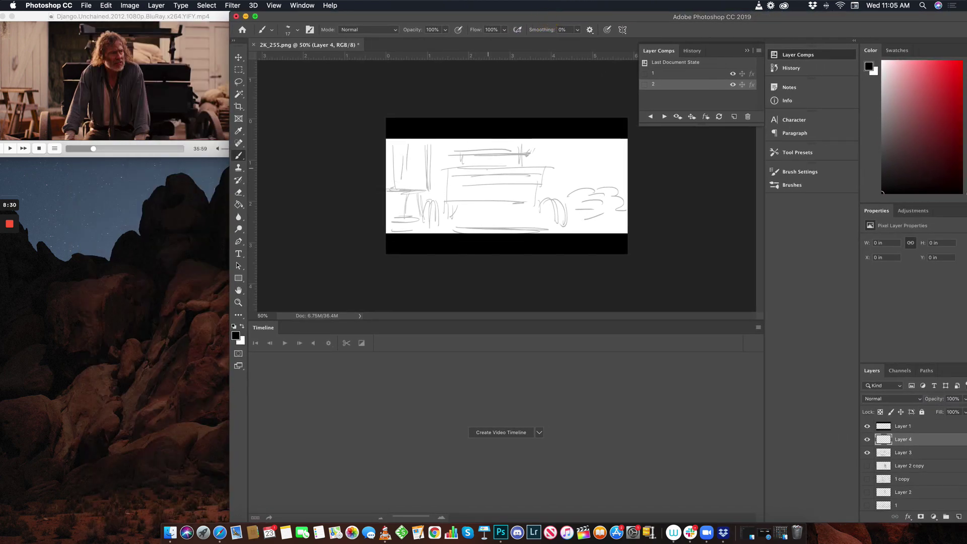
{"action": "mouse_move", "coordinate": [482, 172]}
{"action": "left_mouse_down"}
{"action": "mouse_move", "coordinate": [480, 156]}
{"action": "mouse_move", "coordinate": [495, 166]}
{"action": "mouse_move", "coordinate": [494, 189]}
{"action": "mouse_move", "coordinate": [467, 189]}
{"action": "mouse_move", "coordinate": [511, 184]}
{"action": "mouse_move", "coordinate": [519, 201]}
{"action": "left_mouse_up"}
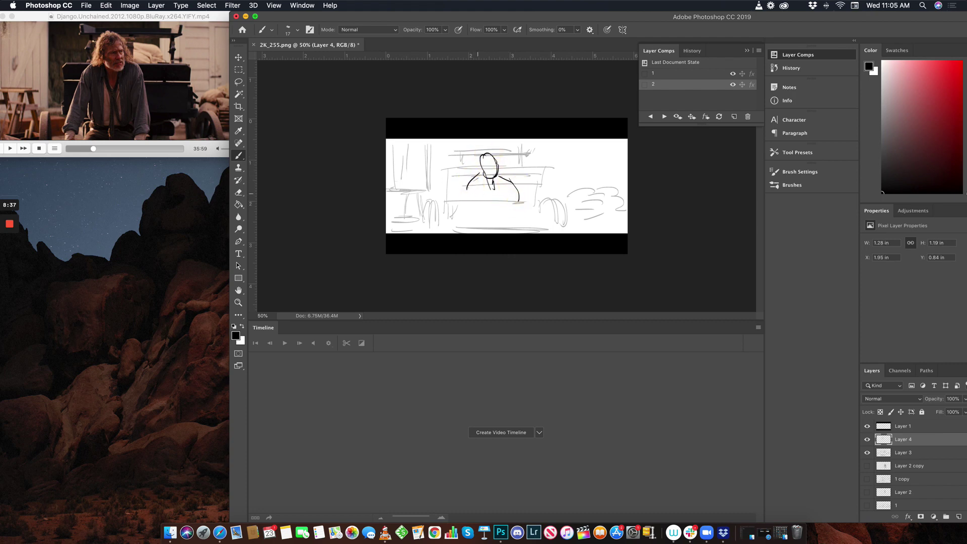
{"action": "mouse_move", "coordinate": [479, 175]}
{"action": "left_mouse_down"}
{"action": "mouse_move", "coordinate": [455, 221]}
{"action": "mouse_move", "coordinate": [466, 225]}
{"action": "left_mouse_up"}
{"action": "mouse_move", "coordinate": [491, 180]}
{"action": "left_mouse_down"}
{"action": "mouse_move", "coordinate": [488, 217]}
{"action": "mouse_move", "coordinate": [515, 192]}
{"action": "mouse_move", "coordinate": [516, 221]}
{"action": "mouse_move", "coordinate": [504, 228]}
{"action": "mouse_move", "coordinate": [517, 228]}
{"action": "mouse_move", "coordinate": [468, 226]}
{"action": "mouse_move", "coordinate": [478, 215]}
{"action": "mouse_move", "coordinate": [494, 226]}
{"action": "mouse_move", "coordinate": [464, 226]}
{"action": "left_mouse_up"}
{"action": "left_click", "coordinate": [516, 221]}
{"action": "mouse_move", "coordinate": [474, 167]}
{"action": "left_mouse_down"}
{"action": "mouse_move", "coordinate": [480, 152]}
{"action": "mouse_move", "coordinate": [495, 162]}
{"action": "mouse_move", "coordinate": [492, 174]}
{"action": "mouse_move", "coordinate": [485, 162]}
{"action": "mouse_move", "coordinate": [496, 156]}
{"action": "mouse_move", "coordinate": [483, 151]}
{"action": "mouse_move", "coordinate": [501, 174]}
{"action": "left_mouse_up"}
{"action": "left_click_drag", "start_coordinate": [455, 219], "coordinate": [465, 228]}
{"action": "left_click_drag", "start_coordinate": [507, 225], "coordinate": [515, 229]}
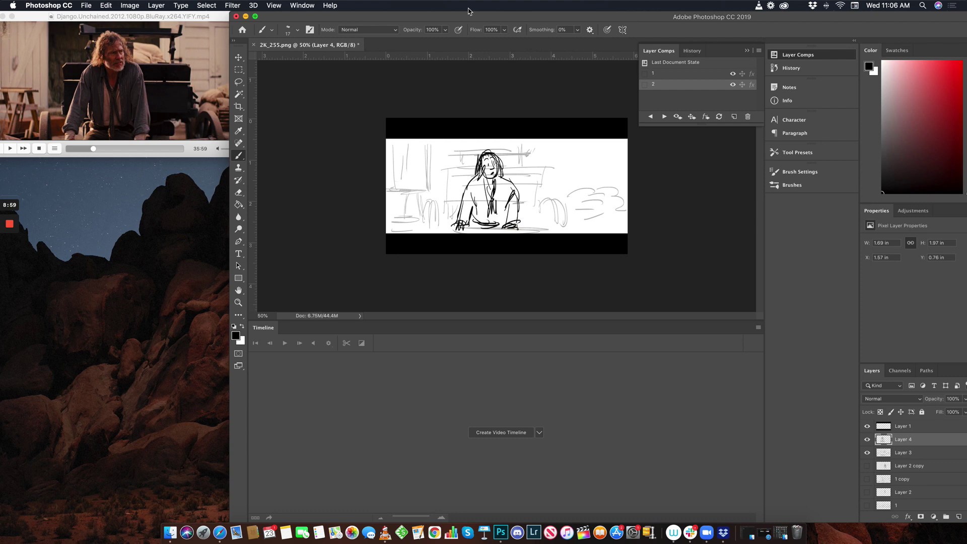
- Save the wagon panel as a new layer comp named 3, recording layer visibility
{"action": "left_click_drag", "start_coordinate": [558, 15], "coordinate": [415, 15]}
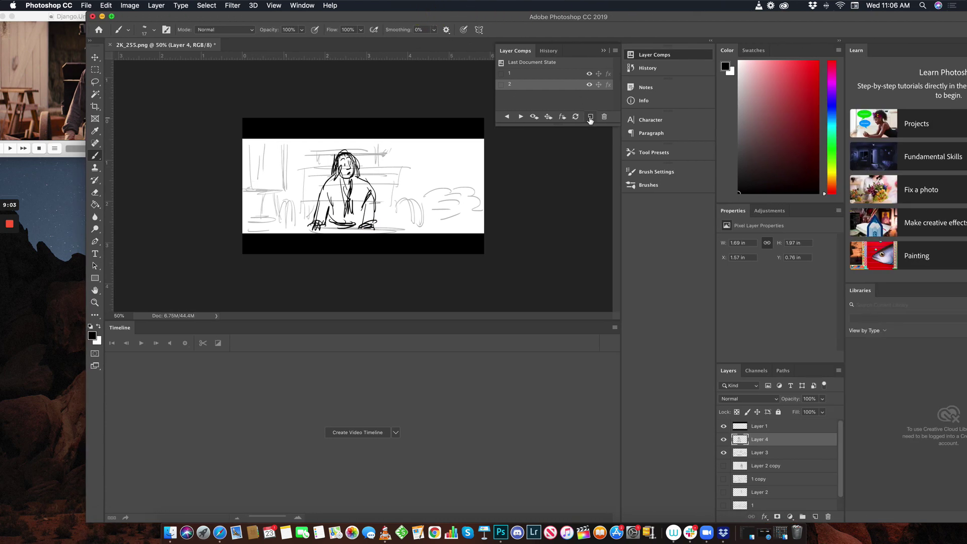
{"action": "left_click", "coordinate": [592, 117]}
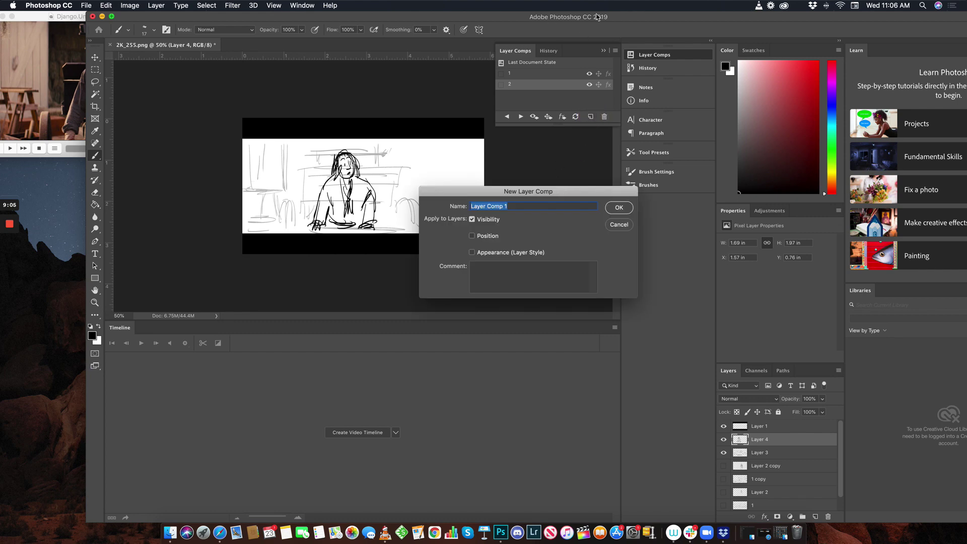
{"action": "left_click", "coordinate": [619, 208]}
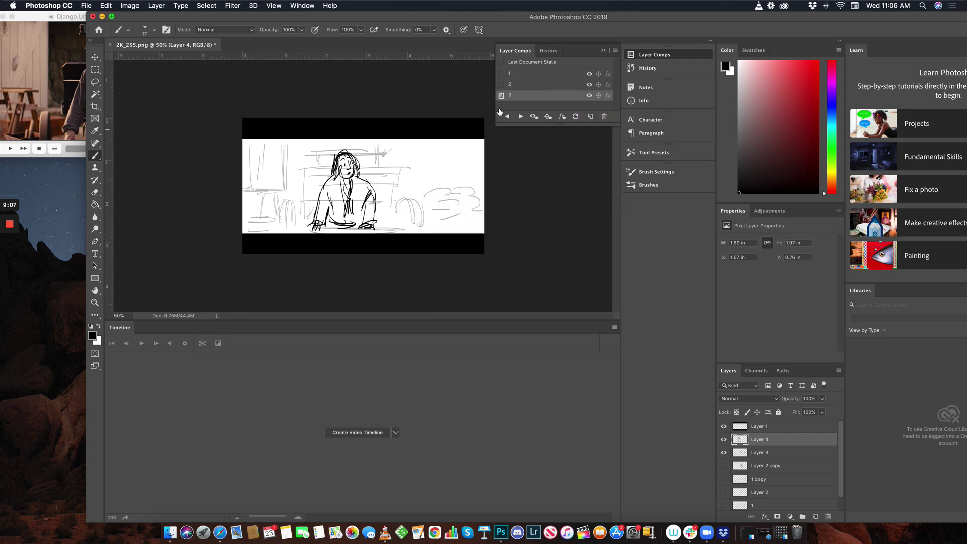
- Cycle through layer comps 1 to 3 to review the panels in sequence, ending on comp 3
{"action": "left_click", "coordinate": [520, 117]}
{"action": "left_click", "coordinate": [521, 117]}
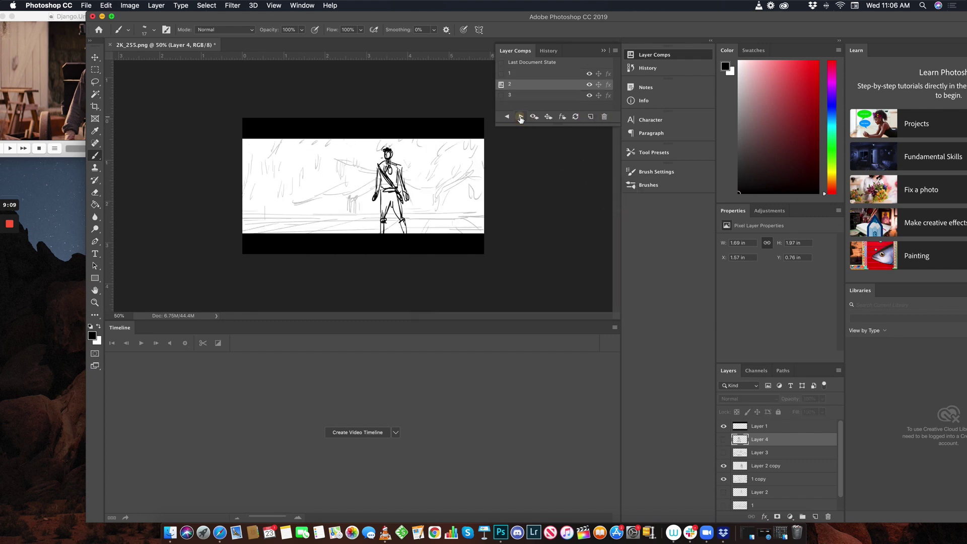
{"action": "left_click", "coordinate": [521, 117]}
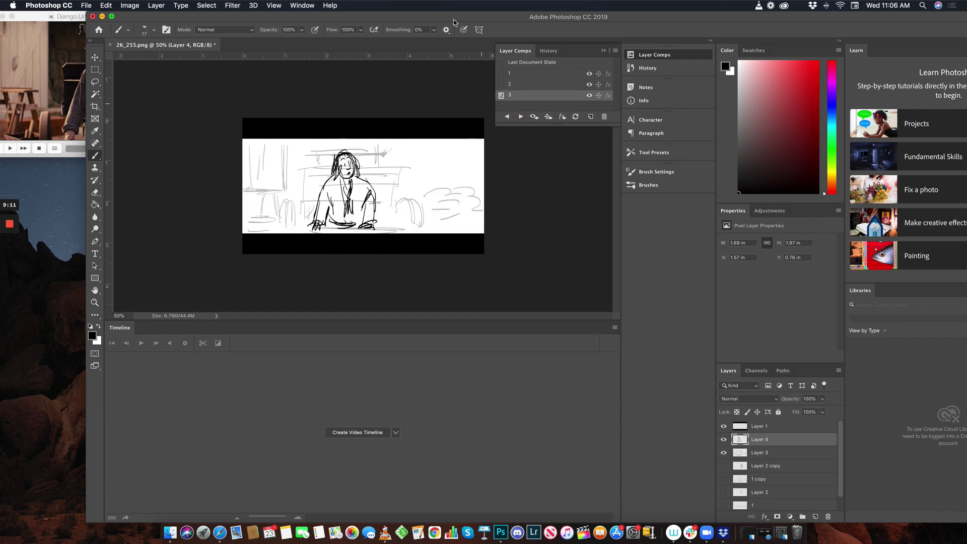
{"action": "left_click", "coordinate": [508, 117]}
{"action": "left_click", "coordinate": [520, 116]}
{"action": "left_click", "coordinate": [508, 117]}
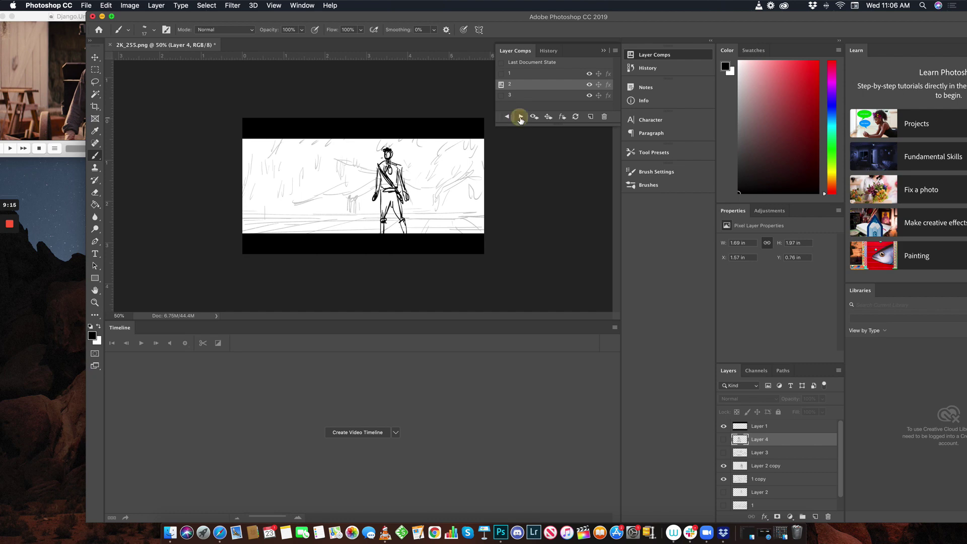
{"action": "left_click", "coordinate": [520, 117]}
- Play the film on to the woman at the tree at 36:01, pause it, and set the film and Photoshop windows side by side
{"action": "left_click_drag", "start_coordinate": [309, 16], "coordinate": [444, 6]}
{"action": "left_click_drag", "start_coordinate": [201, 17], "coordinate": [305, 10]}
{"action": "left_click", "coordinate": [115, 148]}
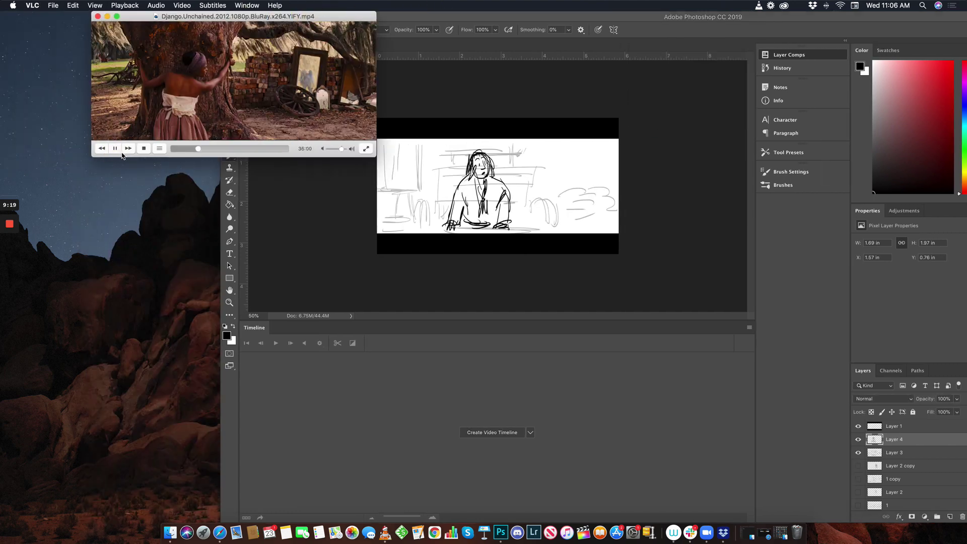
{"action": "left_click", "coordinate": [115, 148]}
{"action": "left_click_drag", "start_coordinate": [321, 22], "coordinate": [235, 20]}
{"action": "left_click", "coordinate": [455, 20]}
{"action": "left_click_drag", "start_coordinate": [488, 19], "coordinate": [441, 11]}
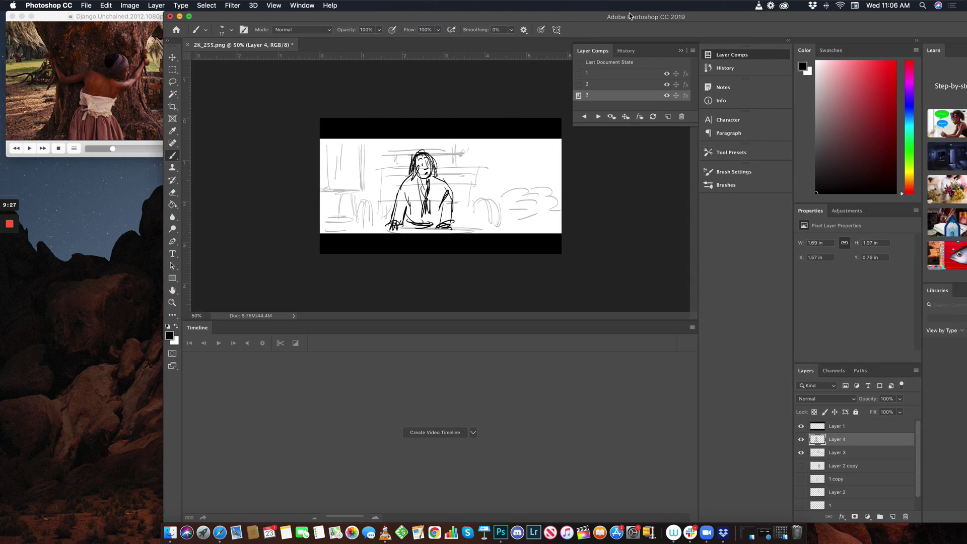
- Hide Layer 3 and Layer 4 and add a new empty layer above them
{"action": "left_click_drag", "start_coordinate": [630, 17], "coordinate": [590, 15]}
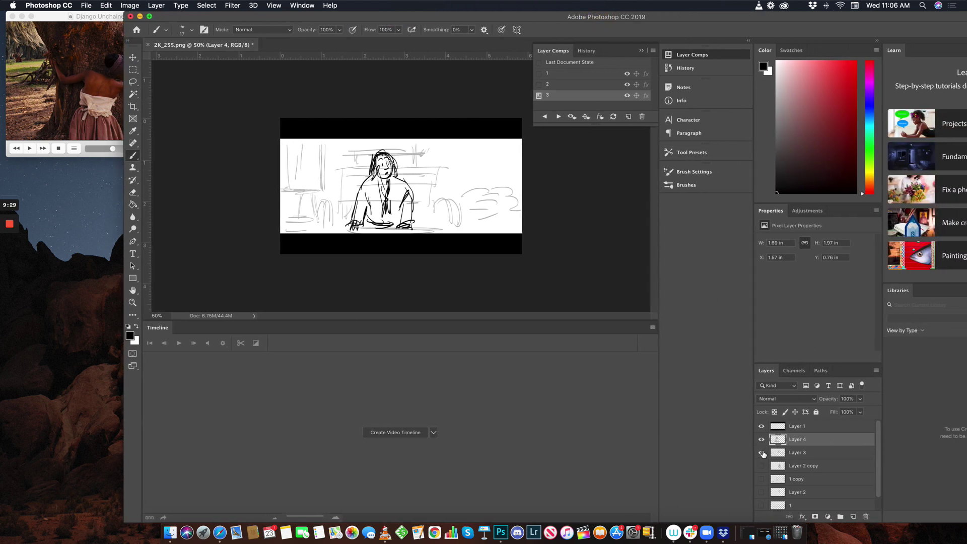
{"action": "left_click_drag", "start_coordinate": [763, 454], "coordinate": [762, 440]}
{"action": "left_click", "coordinate": [853, 517]}
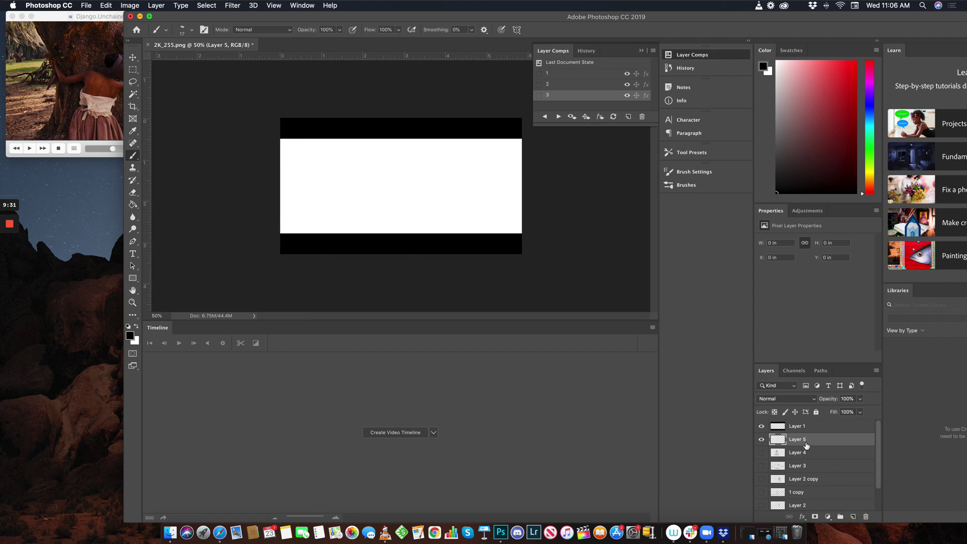
- Sketch both edges of the large tree trunk in the left half of Layer 5, with roots flaring at its base
{"action": "left_click_drag", "start_coordinate": [406, 13], "coordinate": [525, 9]}
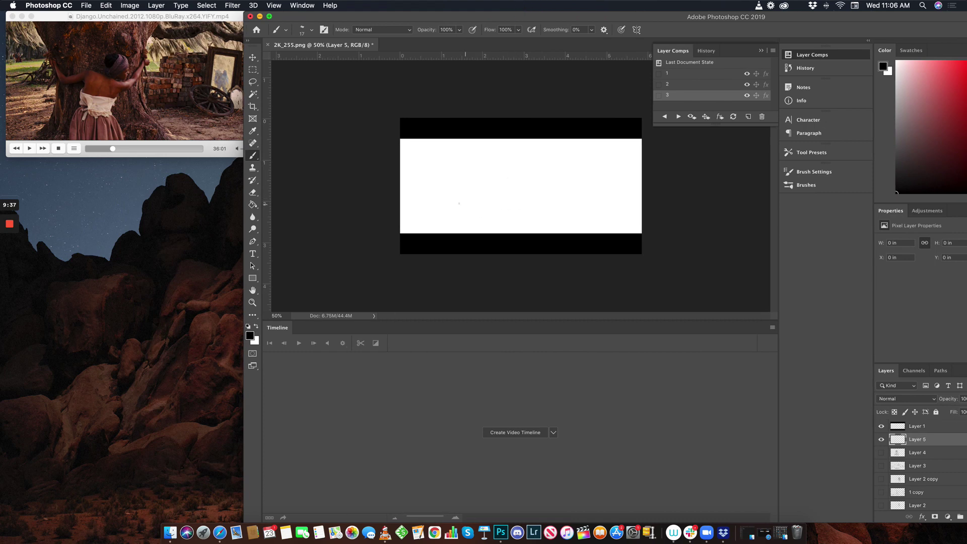
{"action": "left_click_drag", "start_coordinate": [416, 140], "coordinate": [433, 163]}
{"action": "left_click_drag", "start_coordinate": [496, 141], "coordinate": [486, 183]}
{"action": "left_click_drag", "start_coordinate": [426, 163], "coordinate": [431, 205]}
{"action": "left_click", "coordinate": [488, 198]}
{"action": "left_click_drag", "start_coordinate": [486, 185], "coordinate": [493, 218]}
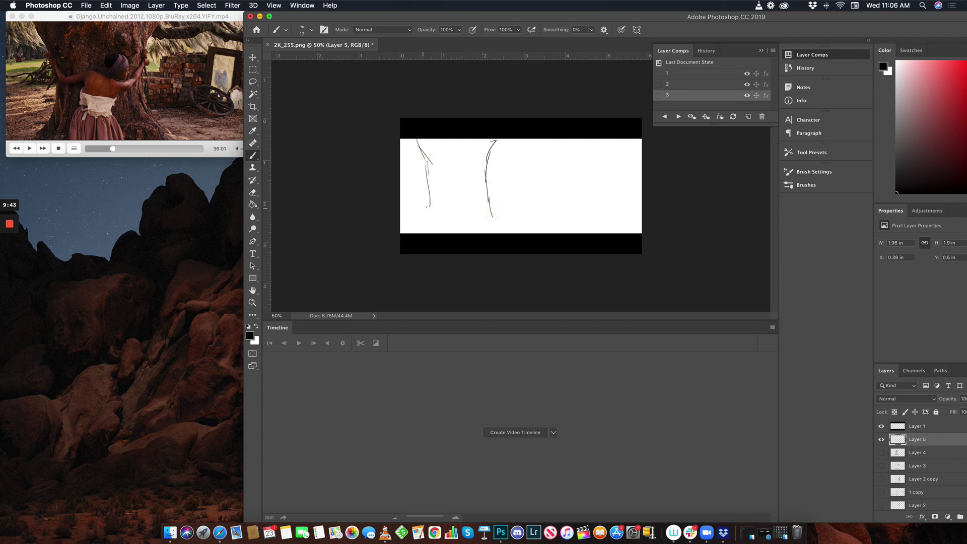
{"action": "mouse_move", "coordinate": [430, 201]}
{"action": "left_mouse_down"}
{"action": "mouse_move", "coordinate": [417, 220]}
{"action": "mouse_move", "coordinate": [439, 223]}
{"action": "left_mouse_up"}
{"action": "left_click_drag", "start_coordinate": [440, 225], "coordinate": [434, 232]}
{"action": "left_click_drag", "start_coordinate": [496, 209], "coordinate": [504, 222]}
{"action": "mouse_move", "coordinate": [503, 217]}
{"action": "left_mouse_down"}
{"action": "mouse_move", "coordinate": [512, 228]}
{"action": "mouse_move", "coordinate": [497, 232]}
{"action": "left_mouse_up"}
- Sketch short horizontal and vertical background strokes between the frame's left edge and the trunk
{"action": "left_click", "coordinate": [414, 184]}
{"action": "left_click_drag", "start_coordinate": [404, 181], "coordinate": [418, 184]}
{"action": "mouse_move", "coordinate": [408, 186]}
{"action": "left_mouse_down"}
{"action": "mouse_move", "coordinate": [419, 188]}
{"action": "mouse_move", "coordinate": [415, 174]}
{"action": "mouse_move", "coordinate": [403, 169]}
{"action": "left_mouse_up"}
{"action": "left_click_drag", "start_coordinate": [407, 145], "coordinate": [410, 172]}
{"action": "left_click_drag", "start_coordinate": [414, 147], "coordinate": [414, 172]}
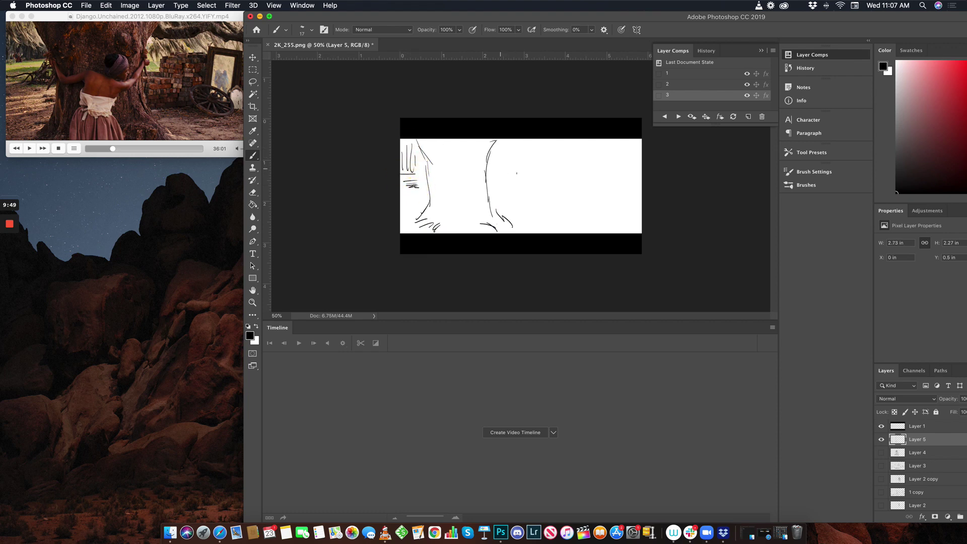
- Sketch the broken brick wall to the right of the trunk, with the leaning picture frame and the wagon wheel
{"action": "mouse_move", "coordinate": [492, 176]}
{"action": "left_mouse_down"}
{"action": "mouse_move", "coordinate": [516, 178]}
{"action": "mouse_move", "coordinate": [505, 165]}
{"action": "mouse_move", "coordinate": [505, 175]}
{"action": "left_mouse_up"}
{"action": "mouse_move", "coordinate": [506, 163]}
{"action": "left_mouse_down"}
{"action": "mouse_move", "coordinate": [517, 172]}
{"action": "mouse_move", "coordinate": [543, 162]}
{"action": "left_mouse_up"}
{"action": "mouse_move", "coordinate": [516, 160]}
{"action": "left_mouse_down"}
{"action": "mouse_move", "coordinate": [535, 158]}
{"action": "mouse_move", "coordinate": [558, 186]}
{"action": "left_mouse_up"}
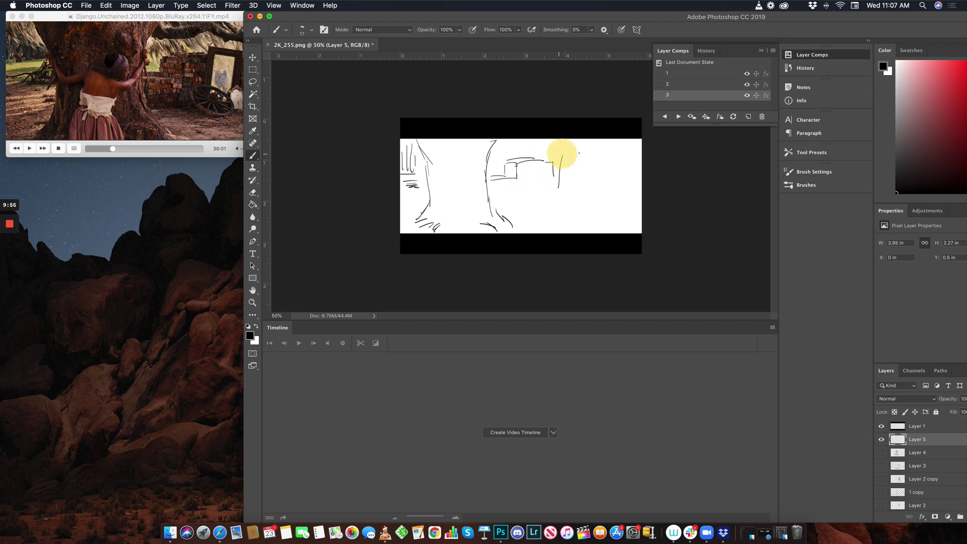
{"action": "mouse_move", "coordinate": [561, 154]}
{"action": "left_mouse_down"}
{"action": "mouse_move", "coordinate": [594, 156]}
{"action": "mouse_move", "coordinate": [562, 195]}
{"action": "mouse_move", "coordinate": [594, 163]}
{"action": "mouse_move", "coordinate": [577, 221]}
{"action": "mouse_move", "coordinate": [568, 200]}
{"action": "mouse_move", "coordinate": [506, 212]}
{"action": "left_mouse_up"}
{"action": "left_click_drag", "start_coordinate": [494, 186], "coordinate": [535, 184]}
{"action": "left_click_drag", "start_coordinate": [532, 164], "coordinate": [533, 174]}
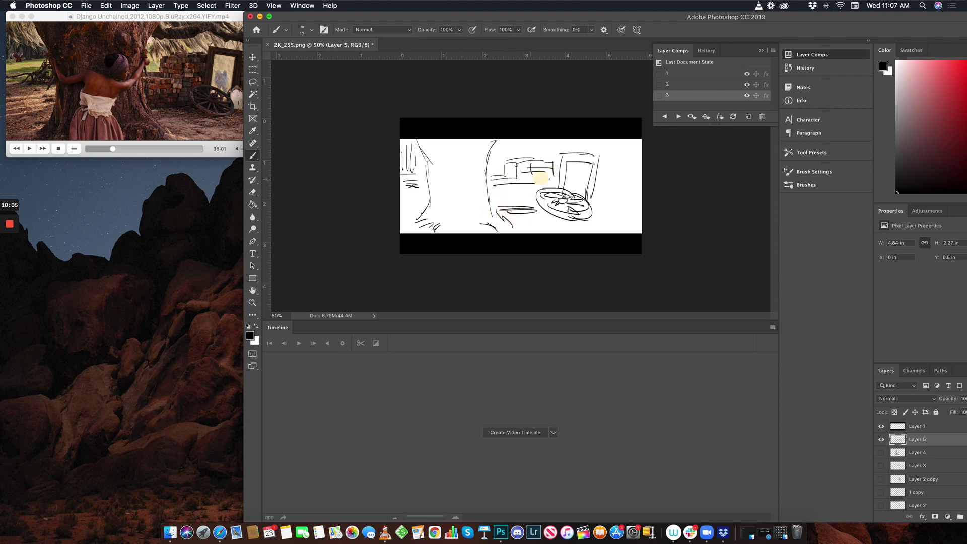
- Sketch the upright slats and objects leaning just to the right of the picture frame
{"action": "left_click_drag", "start_coordinate": [458, 15], "coordinate": [544, 16]}
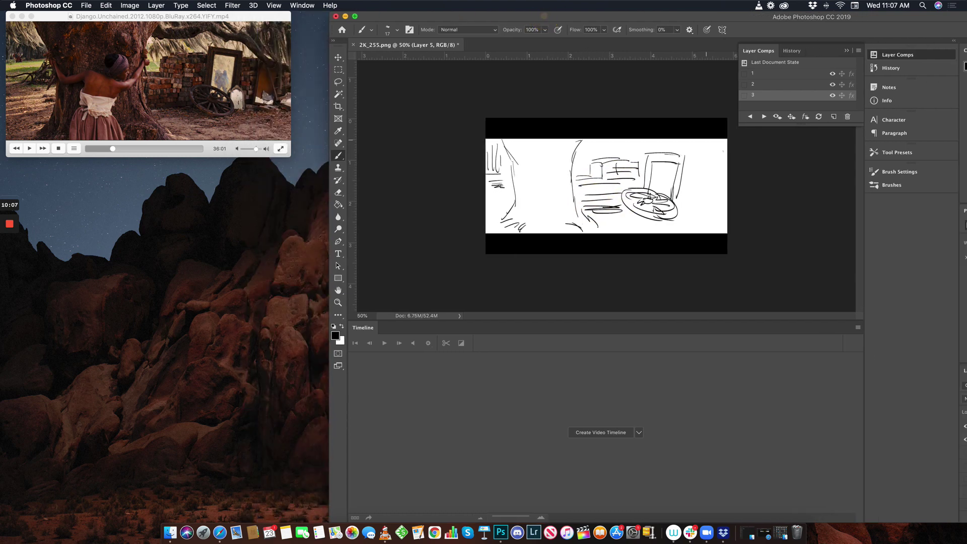
{"action": "left_click_drag", "start_coordinate": [686, 163], "coordinate": [698, 165]}
{"action": "mouse_move", "coordinate": [695, 167]}
{"action": "left_mouse_down"}
{"action": "mouse_move", "coordinate": [690, 200]}
{"action": "mouse_move", "coordinate": [678, 200]}
{"action": "left_mouse_up"}
{"action": "left_click_drag", "start_coordinate": [677, 201], "coordinate": [688, 200]}
{"action": "left_click_drag", "start_coordinate": [703, 163], "coordinate": [694, 203]}
{"action": "left_click_drag", "start_coordinate": [706, 165], "coordinate": [698, 205]}
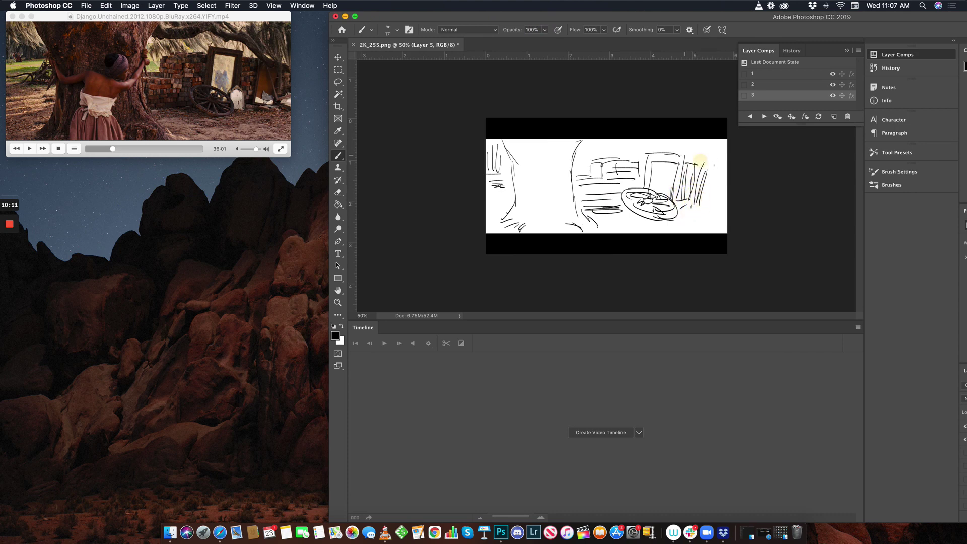
- Sketch the long branch above the wall and the moss hanging at the frame's upper right
{"action": "left_click_drag", "start_coordinate": [715, 165], "coordinate": [726, 169]}
{"action": "left_click_drag", "start_coordinate": [688, 158], "coordinate": [669, 148]}
{"action": "mouse_move", "coordinate": [586, 149]}
{"action": "left_mouse_down"}
{"action": "mouse_move", "coordinate": [631, 145]}
{"action": "mouse_move", "coordinate": [624, 136]}
{"action": "mouse_move", "coordinate": [636, 144]}
{"action": "mouse_move", "coordinate": [679, 139]}
{"action": "mouse_move", "coordinate": [720, 168]}
{"action": "mouse_move", "coordinate": [703, 157]}
{"action": "left_mouse_up"}
{"action": "left_click_drag", "start_coordinate": [706, 140], "coordinate": [719, 179]}
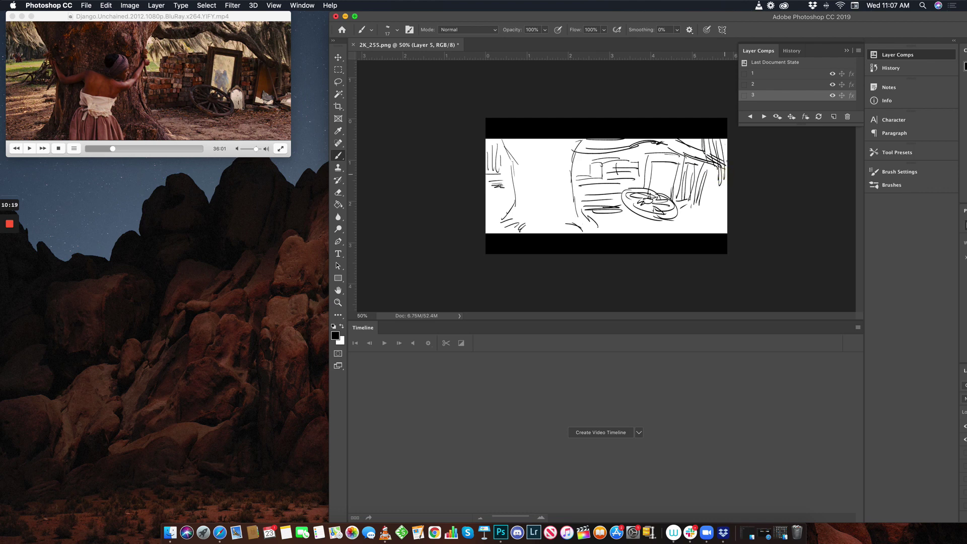
{"action": "left_click_drag", "start_coordinate": [692, 139], "coordinate": [696, 147]}
{"action": "mouse_move", "coordinate": [701, 140]}
{"action": "left_mouse_down"}
{"action": "mouse_move", "coordinate": [714, 202]}
{"action": "mouse_move", "coordinate": [727, 206]}
{"action": "mouse_move", "coordinate": [721, 180]}
{"action": "left_mouse_up"}
{"action": "left_click_drag", "start_coordinate": [709, 177], "coordinate": [725, 174]}
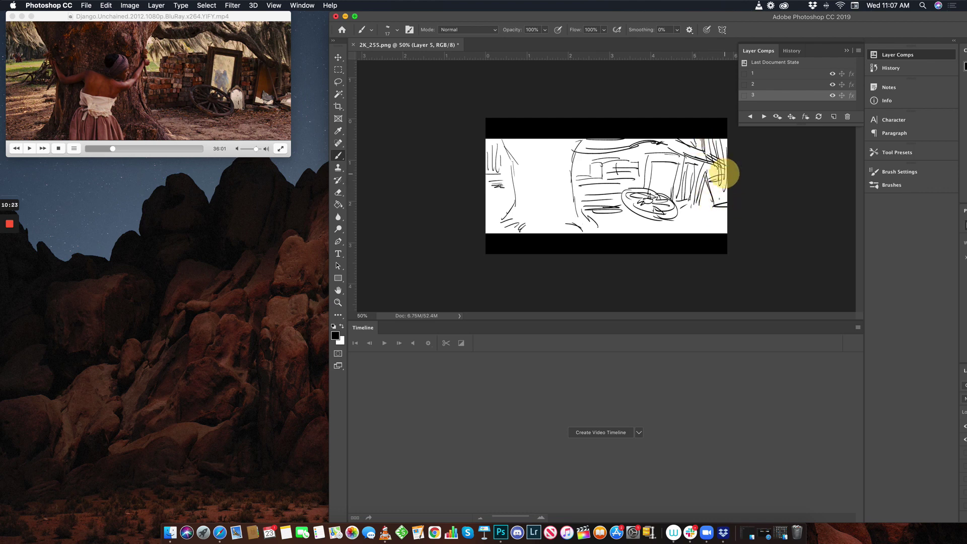
- Add the small object beside the wheel and short ground strokes beneath it
{"action": "mouse_move", "coordinate": [691, 205]}
{"action": "left_mouse_down"}
{"action": "mouse_move", "coordinate": [696, 198]}
{"action": "mouse_move", "coordinate": [725, 213]}
{"action": "mouse_move", "coordinate": [641, 222]}
{"action": "left_mouse_up"}
{"action": "left_click_drag", "start_coordinate": [640, 220], "coordinate": [634, 221]}
{"action": "left_click_drag", "start_coordinate": [634, 219], "coordinate": [630, 217]}
- Scale the tree background on Layer 5 down to 91.43% and reposition it vertically inside the white frame
{"action": "key", "text": "super+t"}
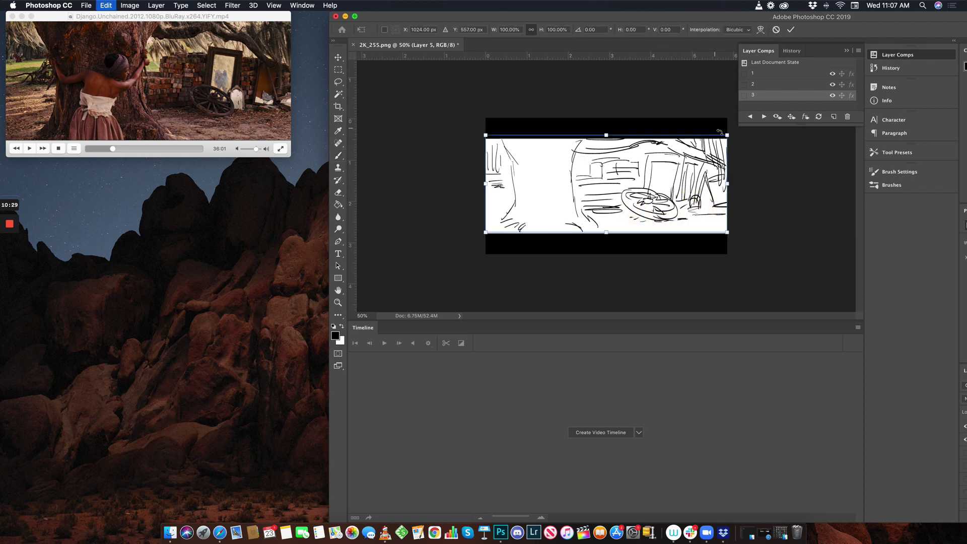
{"action": "left_click_drag", "start_coordinate": [728, 136], "coordinate": [706, 144]}
{"action": "left_click_drag", "start_coordinate": [682, 161], "coordinate": [682, 159]}
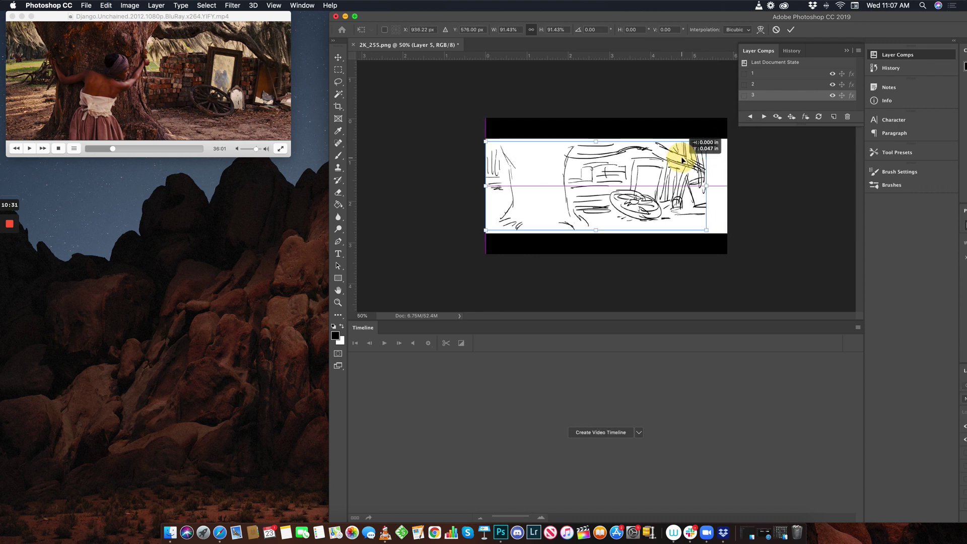
{"action": "key", "text": "Return"}
{"action": "key", "text": "b"}
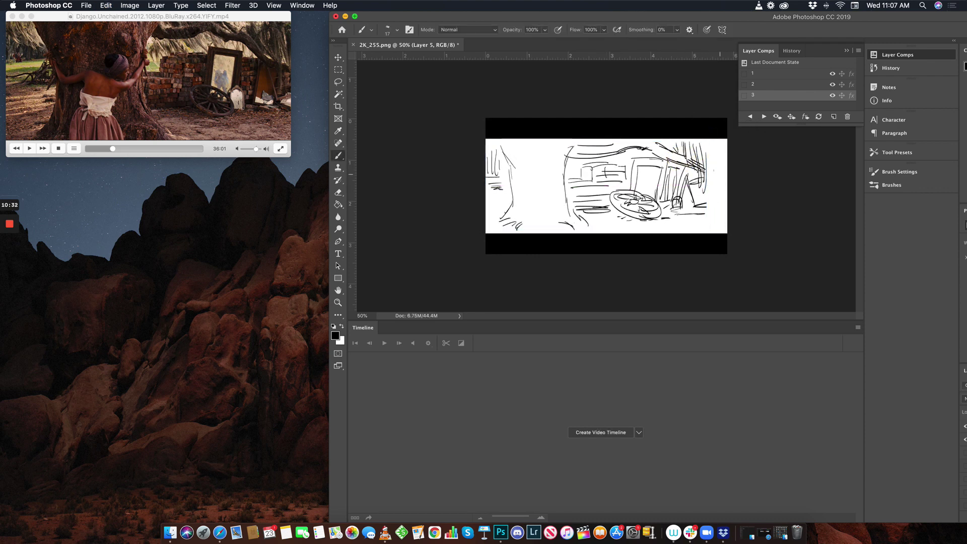
- Extend the branch and hanging moss to the frame's right edge and sketch a knot near the top of the trunk
{"action": "mouse_move", "coordinate": [710, 171]}
{"action": "left_mouse_down"}
{"action": "mouse_move", "coordinate": [728, 170]}
{"action": "mouse_move", "coordinate": [719, 187]}
{"action": "left_mouse_up"}
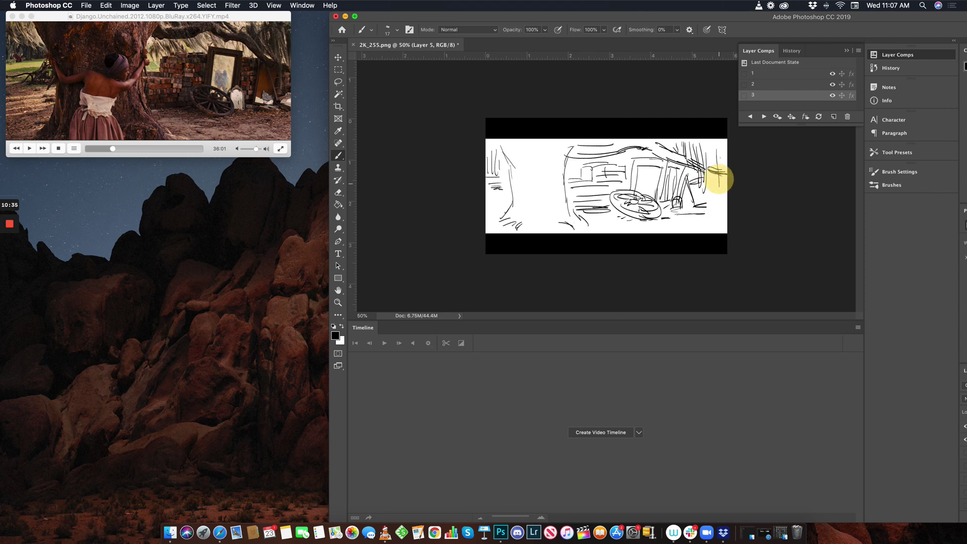
{"action": "left_click_drag", "start_coordinate": [710, 143], "coordinate": [719, 199]}
{"action": "left_click_drag", "start_coordinate": [551, 147], "coordinate": [545, 160]}
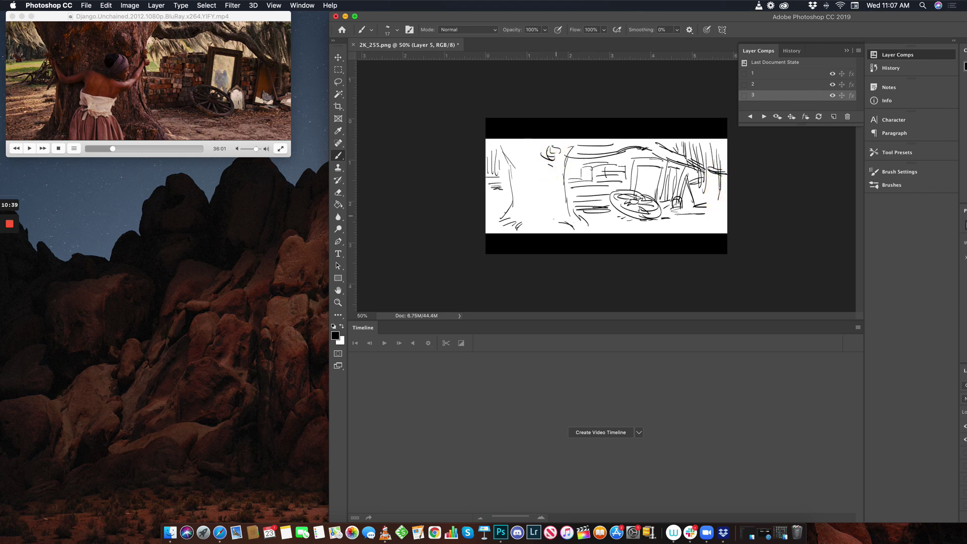
- Reinforce the trunk's left outline and add ground strokes around the roots and below the wall
{"action": "left_click_drag", "start_coordinate": [550, 211], "coordinate": [495, 219]}
{"action": "left_click_drag", "start_coordinate": [496, 143], "coordinate": [512, 194]}
{"action": "mouse_move", "coordinate": [492, 140]}
{"action": "left_mouse_down"}
{"action": "mouse_move", "coordinate": [508, 161]}
{"action": "mouse_move", "coordinate": [505, 202]}
{"action": "mouse_move", "coordinate": [489, 218]}
{"action": "mouse_move", "coordinate": [583, 228]}
{"action": "mouse_move", "coordinate": [608, 212]}
{"action": "left_mouse_up"}
{"action": "left_click_drag", "start_coordinate": [606, 214], "coordinate": [622, 217]}
- Lower Layer 5's opacity to about 26%
{"action": "left_click_drag", "start_coordinate": [630, 11], "coordinate": [466, 11]}
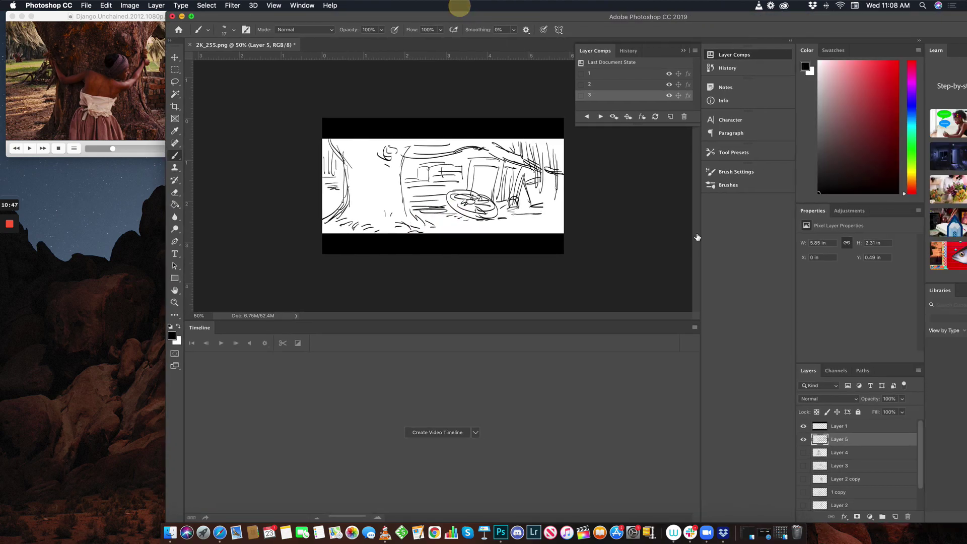
{"action": "left_click_drag", "start_coordinate": [903, 399], "coordinate": [877, 410]}
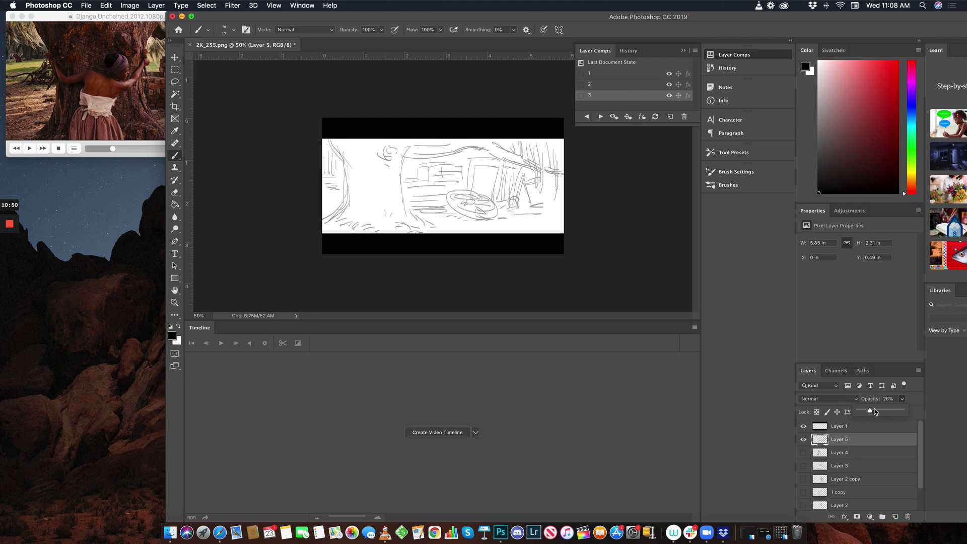
- On a new layer above Layer 5, sketch the woman seen from behind against the trunk, with raised arms and a wrapped head
{"action": "left_click", "coordinate": [896, 517]}
{"action": "left_click_drag", "start_coordinate": [402, 17], "coordinate": [479, 7]}
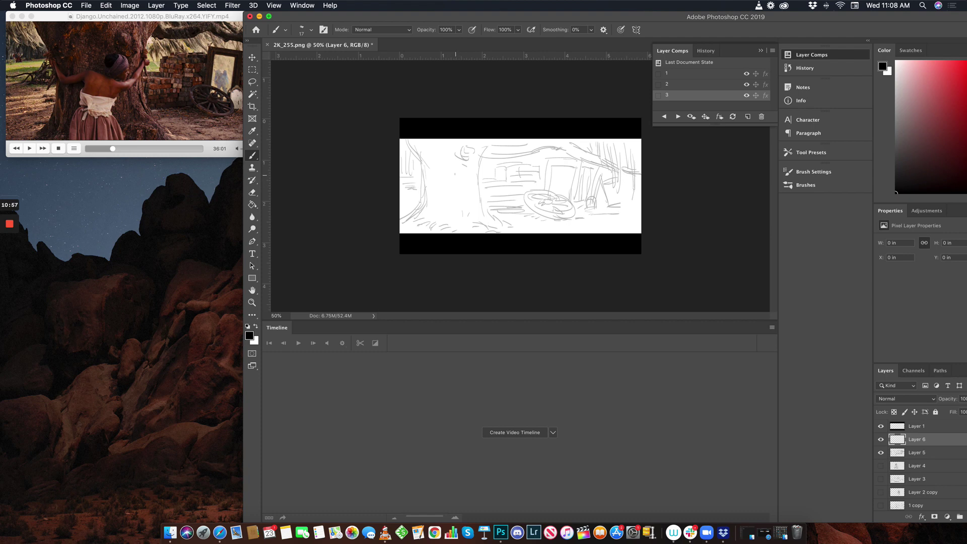
{"action": "mouse_move", "coordinate": [458, 172]}
{"action": "left_mouse_down"}
{"action": "mouse_move", "coordinate": [445, 186]}
{"action": "mouse_move", "coordinate": [471, 201]}
{"action": "mouse_move", "coordinate": [438, 197]}
{"action": "mouse_move", "coordinate": [467, 205]}
{"action": "mouse_move", "coordinate": [437, 211]}
{"action": "mouse_move", "coordinate": [470, 200]}
{"action": "left_mouse_up"}
{"action": "left_click_drag", "start_coordinate": [436, 228], "coordinate": [438, 215]}
{"action": "mouse_move", "coordinate": [441, 218]}
{"action": "left_mouse_down"}
{"action": "mouse_move", "coordinate": [439, 228]}
{"action": "mouse_move", "coordinate": [464, 229]}
{"action": "left_mouse_up"}
{"action": "left_click_drag", "start_coordinate": [462, 215], "coordinate": [471, 229]}
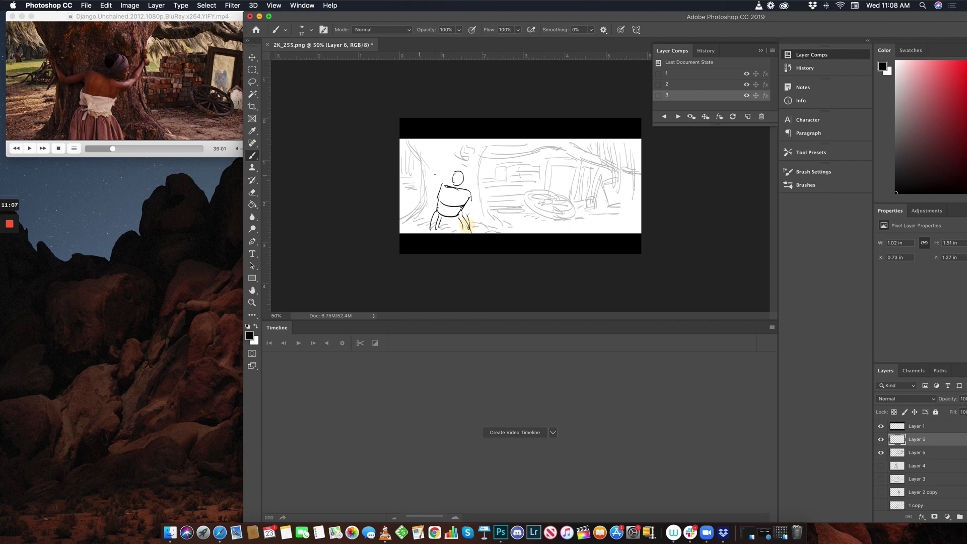
{"action": "mouse_move", "coordinate": [433, 185]}
{"action": "left_mouse_down"}
{"action": "mouse_move", "coordinate": [423, 192]}
{"action": "mouse_move", "coordinate": [483, 185]}
{"action": "mouse_move", "coordinate": [479, 175]}
{"action": "mouse_move", "coordinate": [482, 187]}
{"action": "left_mouse_up"}
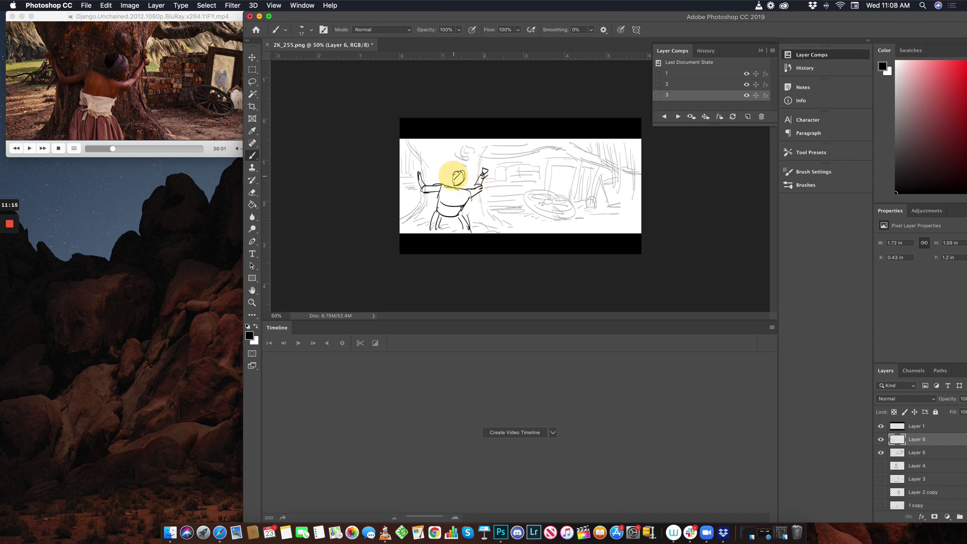
{"action": "mouse_move", "coordinate": [452, 178]}
{"action": "left_mouse_down"}
{"action": "mouse_move", "coordinate": [462, 171]}
{"action": "mouse_move", "coordinate": [443, 168]}
{"action": "mouse_move", "coordinate": [456, 176]}
{"action": "left_mouse_up"}
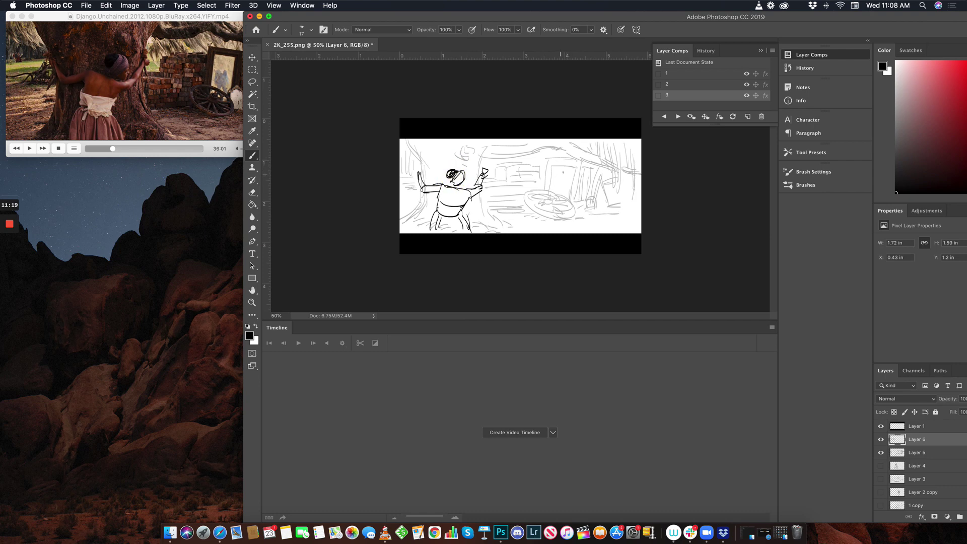
- Sketch a small standing figure inside the mirror frame and touch up the woman's neckline
{"action": "left_click_drag", "start_coordinate": [564, 172], "coordinate": [553, 194]}
{"action": "left_click_drag", "start_coordinate": [563, 173], "coordinate": [566, 183]}
{"action": "mouse_move", "coordinate": [461, 187]}
{"action": "left_mouse_down"}
{"action": "mouse_move", "coordinate": [467, 176]}
{"action": "mouse_move", "coordinate": [459, 187]}
{"action": "left_mouse_up"}
{"action": "left_click_drag", "start_coordinate": [545, 19], "coordinate": [411, 4]}
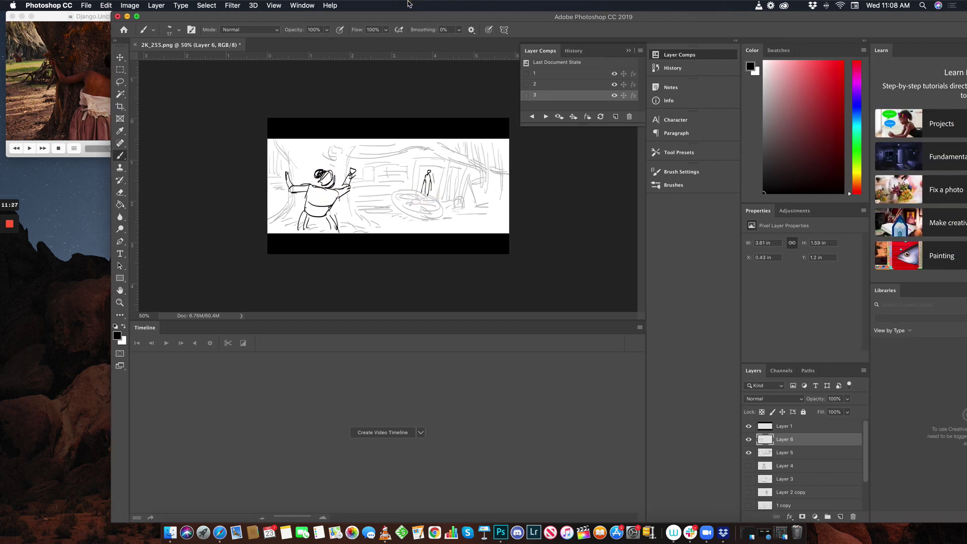
{"action": "left_click", "coordinate": [600, 117]}
{"action": "left_click", "coordinate": [680, 71]}
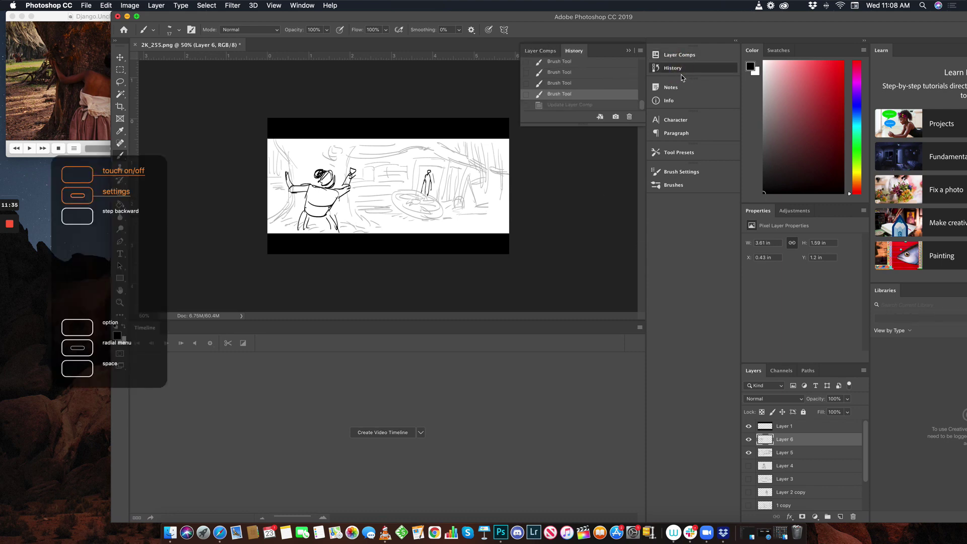
{"action": "left_click", "coordinate": [541, 51]}
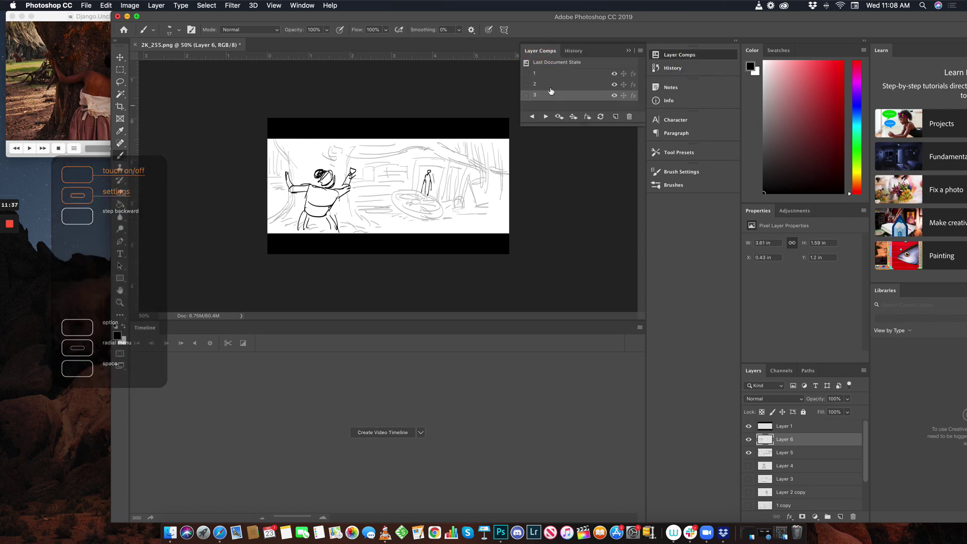
- Save the tree panel as a layer comp named 4 with layer visibility, and play through comps 1 to 4
{"action": "left_click", "coordinate": [616, 117]}
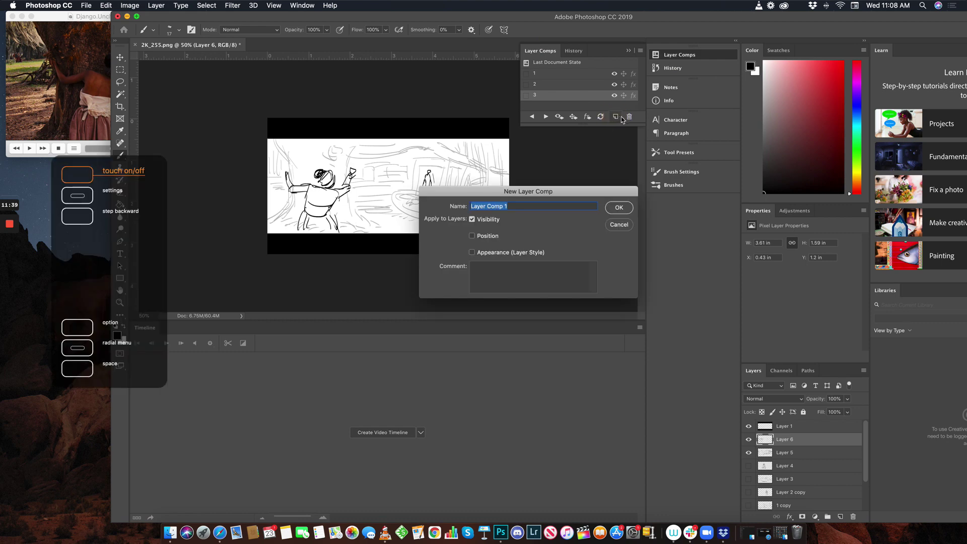
{"action": "type", "text": "4"}
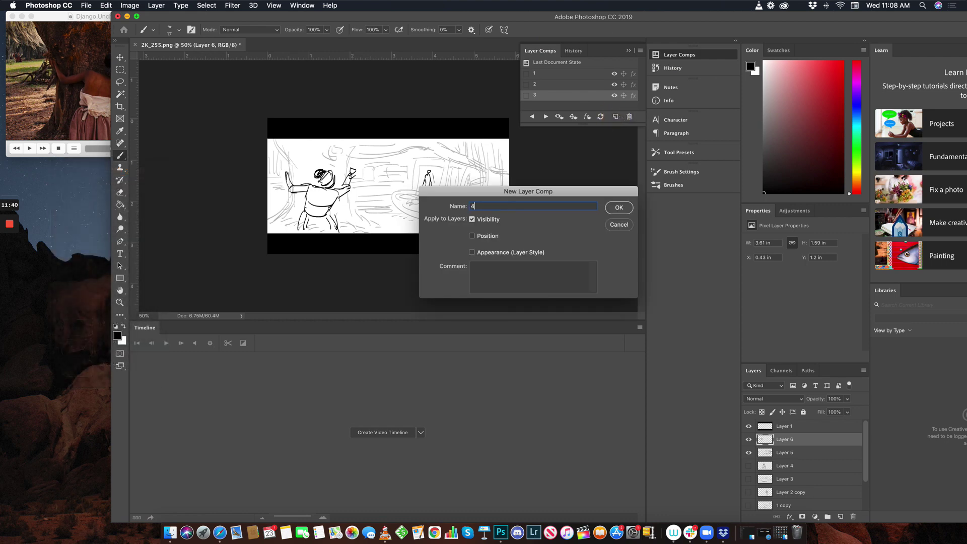
{"action": "left_click", "coordinate": [620, 207]}
{"action": "left_click", "coordinate": [546, 117]}
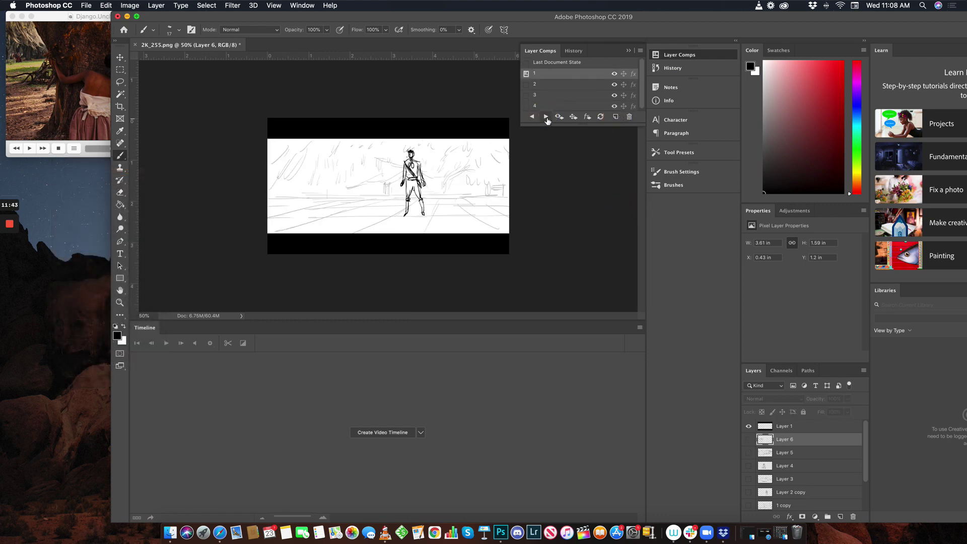
{"action": "left_click", "coordinate": [546, 117]}
{"action": "left_click", "coordinate": [545, 117]}
{"action": "left_click", "coordinate": [546, 116]}
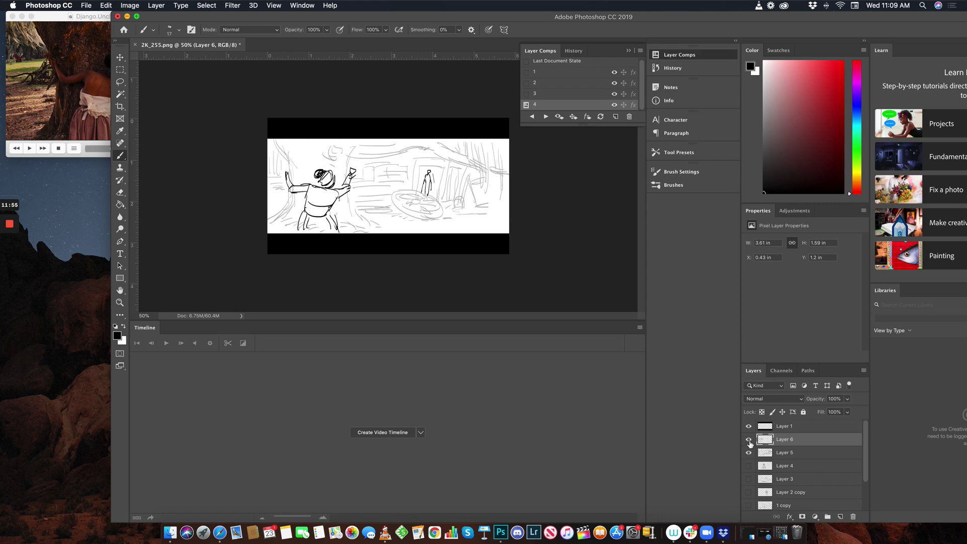
- Check Layer 6 by toggling its visibility and erase the small figure in the mirror from that layer
{"action": "left_click", "coordinate": [750, 440]}
{"action": "left_click", "coordinate": [749, 440]}
{"action": "left_click", "coordinate": [750, 441]}
{"action": "left_click", "coordinate": [749, 441]}
{"action": "left_click", "coordinate": [120, 192]}
{"action": "left_click_drag", "start_coordinate": [419, 171], "coordinate": [448, 185]}
{"action": "left_click", "coordinate": [749, 439]}
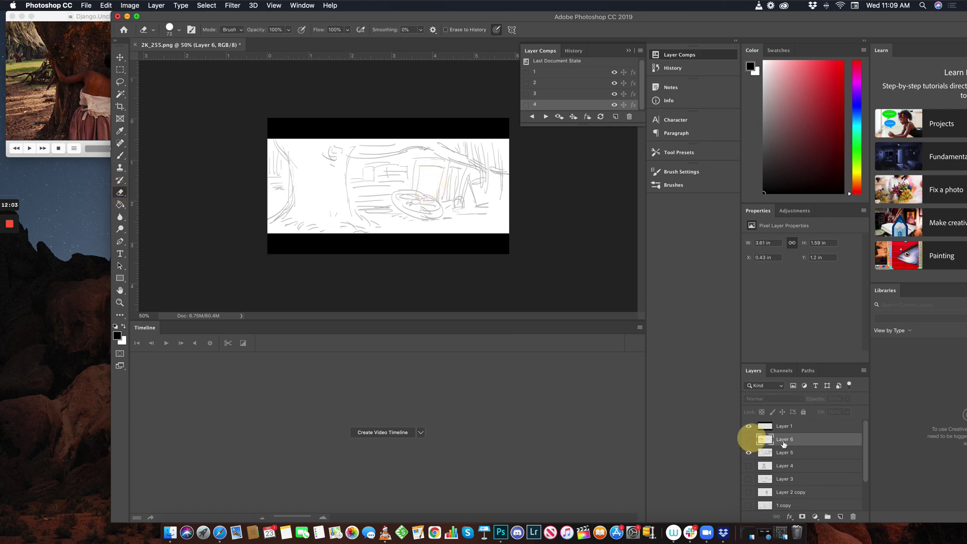
{"action": "left_click", "coordinate": [750, 439]}
- Lower Layer 6's opacity to 17% and add a new layer above it
{"action": "left_click", "coordinate": [848, 399]}
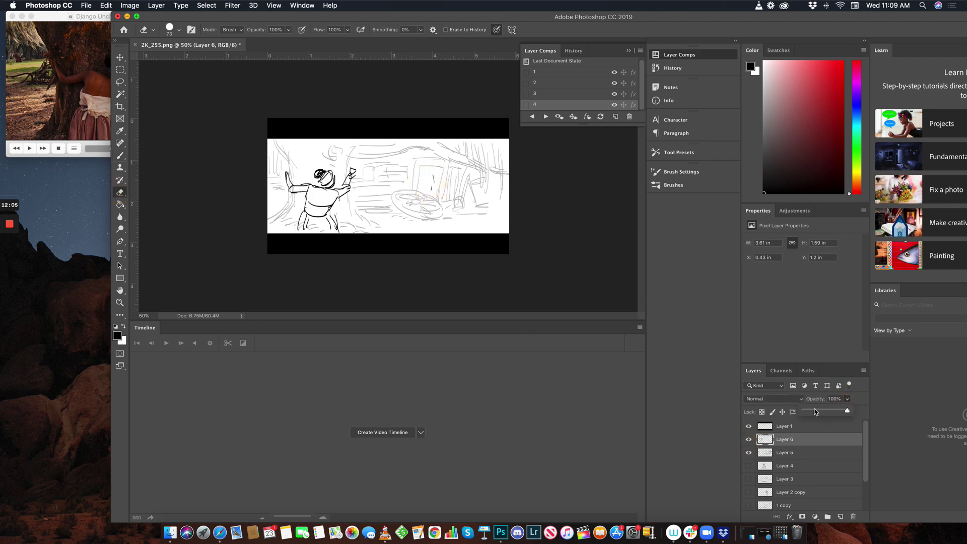
{"action": "left_click_drag", "start_coordinate": [851, 411], "coordinate": [815, 413]}
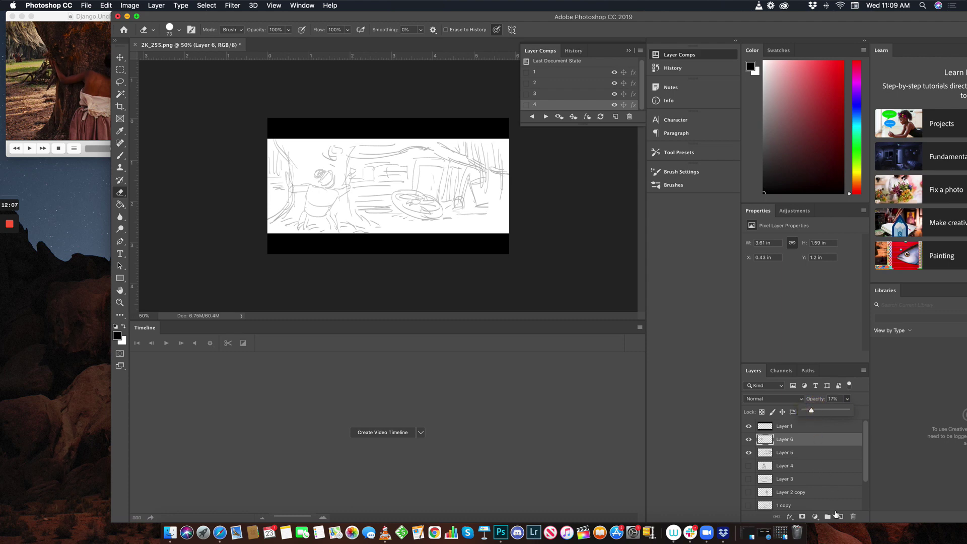
{"action": "left_click", "coordinate": [841, 517]}
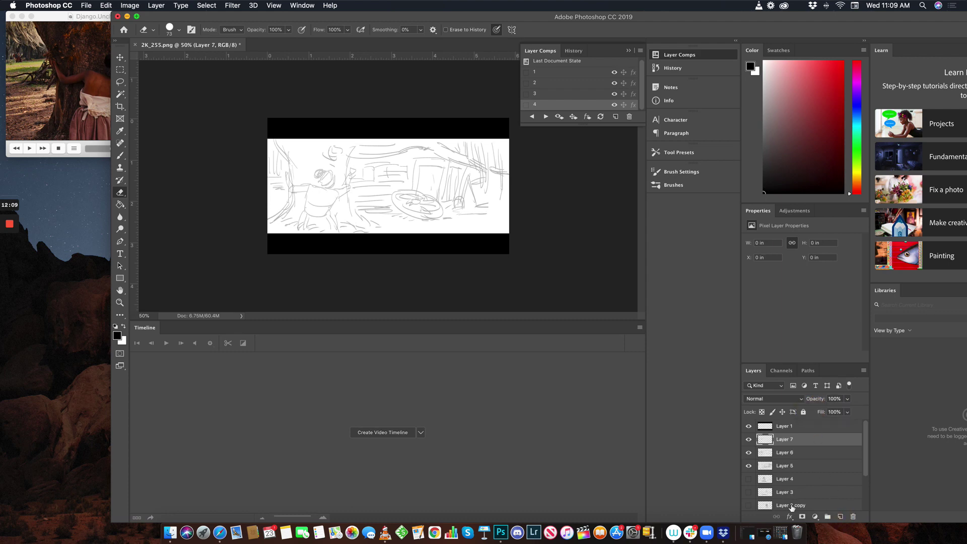
- Draw the woman's next pose over the faded sketch, with leaning torso, bent raised arms, turned head and legs
{"action": "left_click_drag", "start_coordinate": [359, 11], "coordinate": [421, 11]}
{"action": "left_click", "coordinate": [182, 156]}
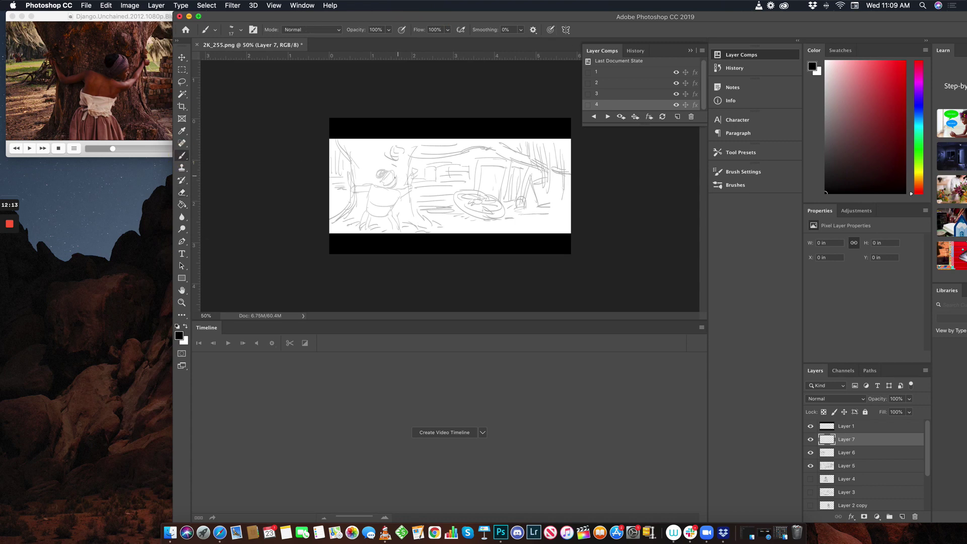
{"action": "mouse_move", "coordinate": [404, 179]}
{"action": "left_mouse_down"}
{"action": "mouse_move", "coordinate": [368, 186]}
{"action": "mouse_move", "coordinate": [403, 188]}
{"action": "mouse_move", "coordinate": [399, 200]}
{"action": "left_mouse_up"}
{"action": "mouse_move", "coordinate": [390, 200]}
{"action": "left_mouse_down"}
{"action": "mouse_move", "coordinate": [370, 201]}
{"action": "mouse_move", "coordinate": [398, 204]}
{"action": "mouse_move", "coordinate": [388, 216]}
{"action": "mouse_move", "coordinate": [364, 211]}
{"action": "left_mouse_up"}
{"action": "mouse_move", "coordinate": [389, 208]}
{"action": "left_mouse_down"}
{"action": "mouse_move", "coordinate": [363, 211]}
{"action": "mouse_move", "coordinate": [380, 219]}
{"action": "mouse_move", "coordinate": [359, 227]}
{"action": "mouse_move", "coordinate": [391, 225]}
{"action": "left_mouse_up"}
{"action": "left_click_drag", "start_coordinate": [368, 189], "coordinate": [346, 169]}
{"action": "mouse_move", "coordinate": [409, 187]}
{"action": "left_mouse_down"}
{"action": "mouse_move", "coordinate": [375, 176]}
{"action": "mouse_move", "coordinate": [385, 175]}
{"action": "left_mouse_up"}
{"action": "left_click_drag", "start_coordinate": [390, 212], "coordinate": [397, 228]}
{"action": "mouse_move", "coordinate": [392, 214]}
{"action": "left_mouse_down"}
{"action": "mouse_move", "coordinate": [396, 230]}
{"action": "mouse_move", "coordinate": [365, 223]}
{"action": "left_mouse_up"}
- Hide Layer 6 and save the new pose as a layer comp named 5 with layer visibility
{"action": "left_click", "coordinate": [811, 453]}
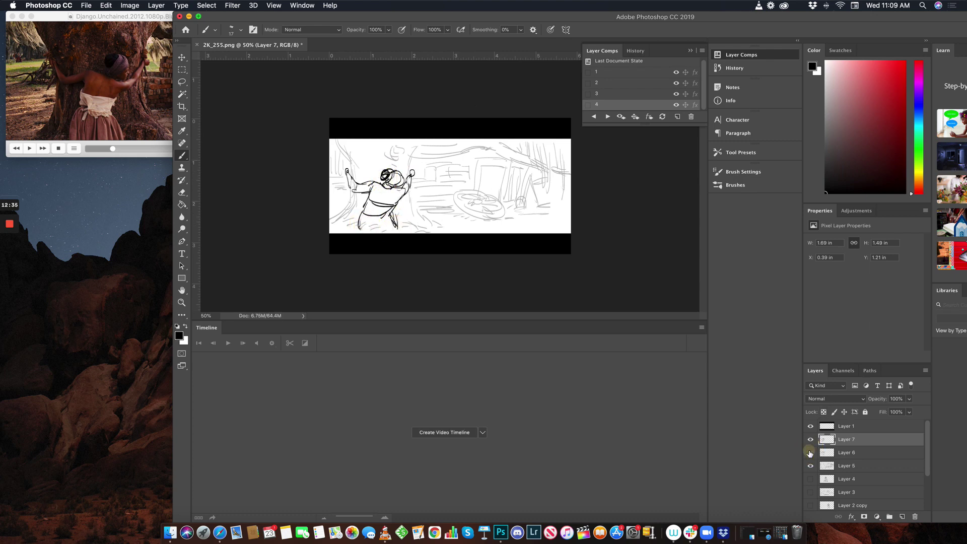
{"action": "left_click", "coordinate": [678, 116]}
{"action": "type", "text": "5"}
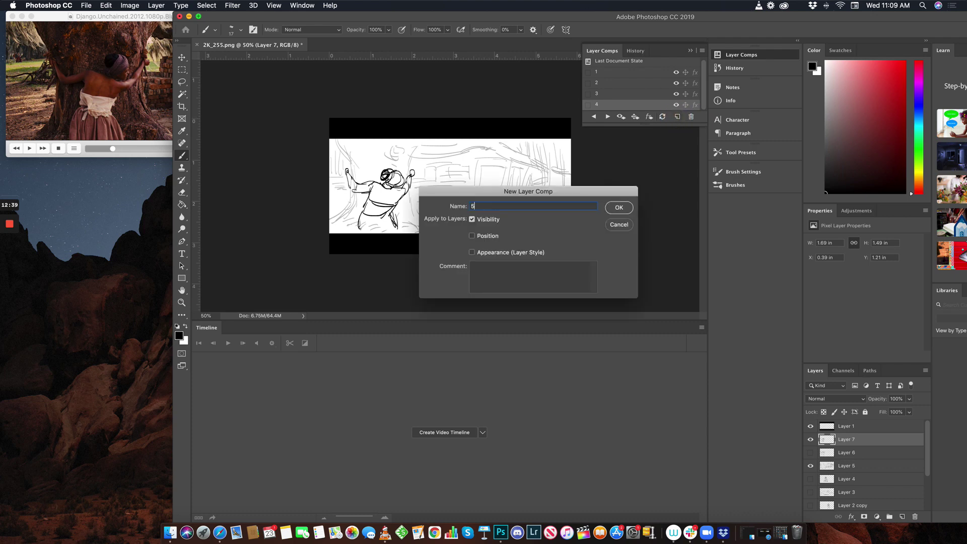
{"action": "left_click", "coordinate": [620, 207]}
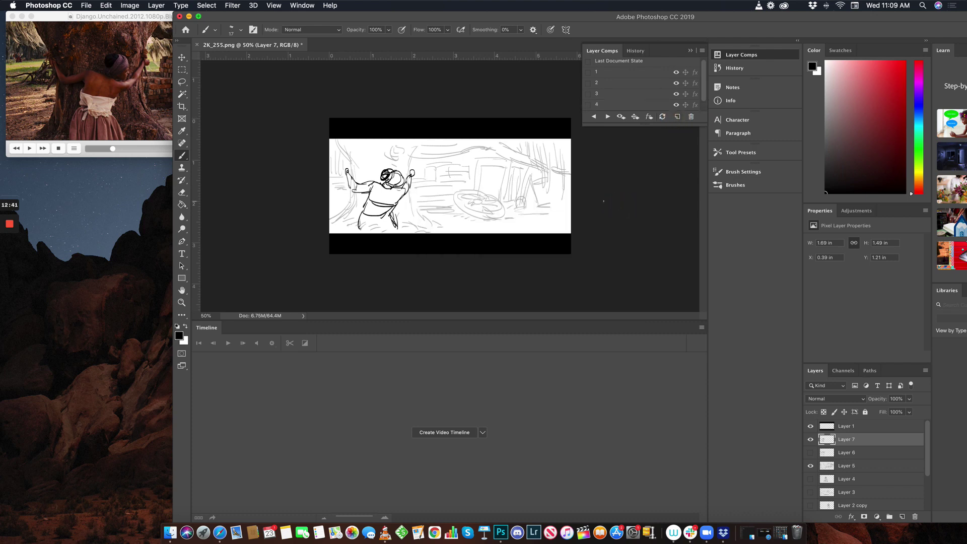
{"action": "left_click", "coordinate": [704, 97]}
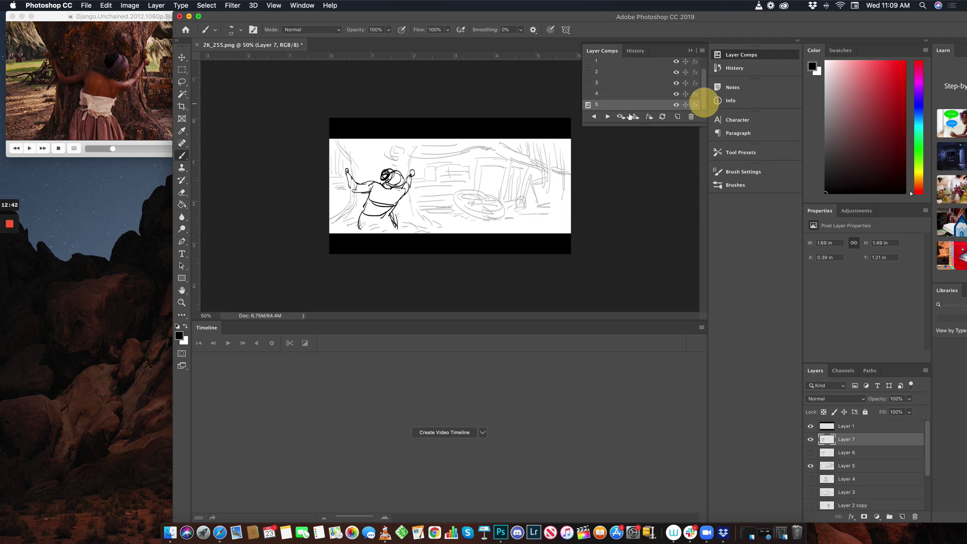
- Return to layer comp 4 and restore Layer 6's opacity to 100%
{"action": "left_click", "coordinate": [595, 116]}
{"action": "left_click", "coordinate": [879, 450]}
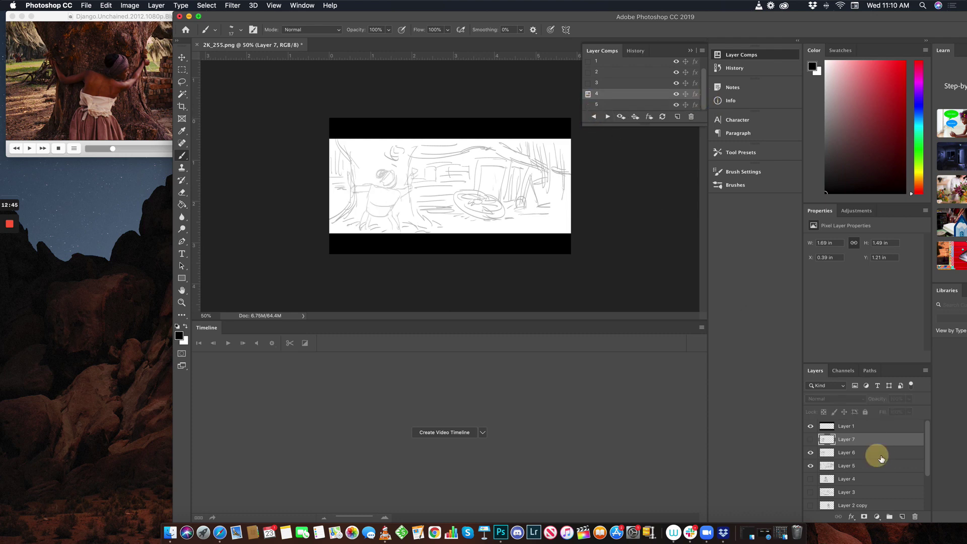
{"action": "left_click", "coordinate": [910, 398]}
{"action": "left_click_drag", "start_coordinate": [897, 409], "coordinate": [929, 406]}
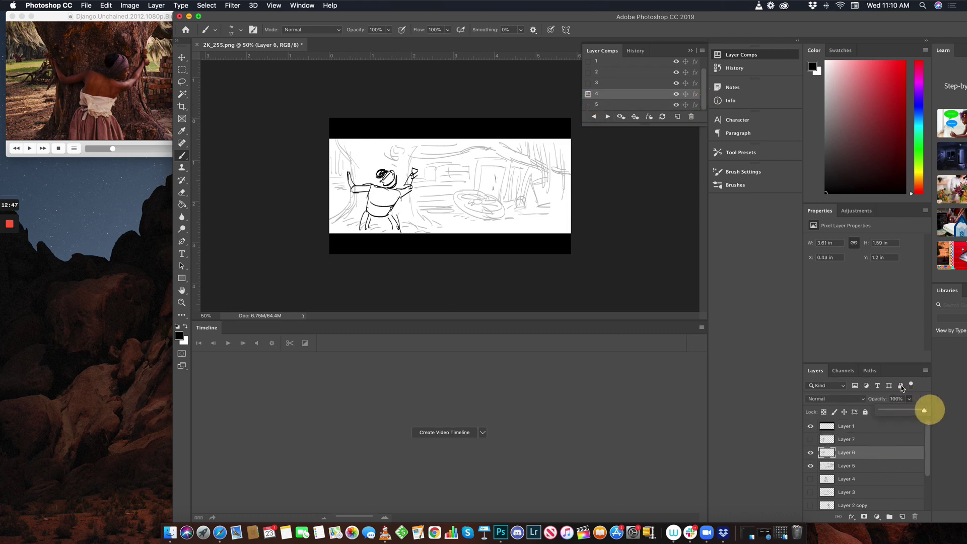
- Flip back and forth between layer comps 4 and 5 to compare the woman's two poses
{"action": "left_click", "coordinate": [595, 116]}
{"action": "left_click", "coordinate": [608, 116]}
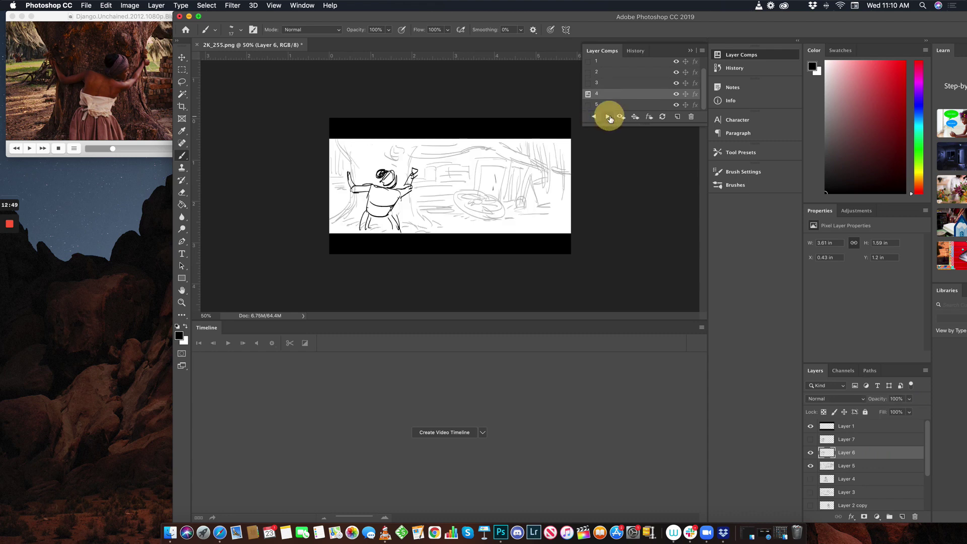
{"action": "left_click", "coordinate": [608, 116]}
{"action": "left_click", "coordinate": [595, 116]}
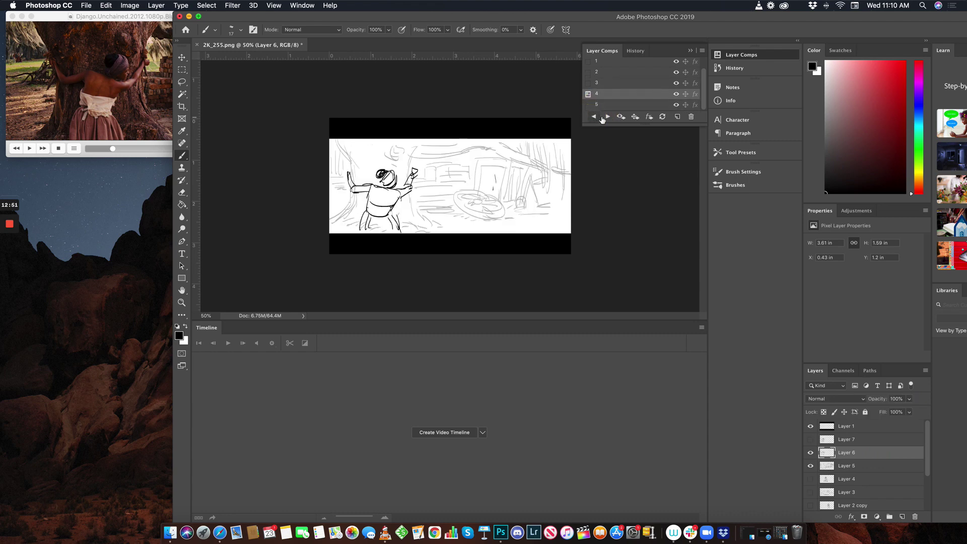
{"action": "left_click", "coordinate": [608, 117]}
{"action": "left_click", "coordinate": [594, 117]}
{"action": "left_click", "coordinate": [607, 116]}
- Go back to layer comp 1 and play the storyboard panels forward through comp 5
{"action": "left_click", "coordinate": [595, 117]}
{"action": "left_click", "coordinate": [595, 117]}
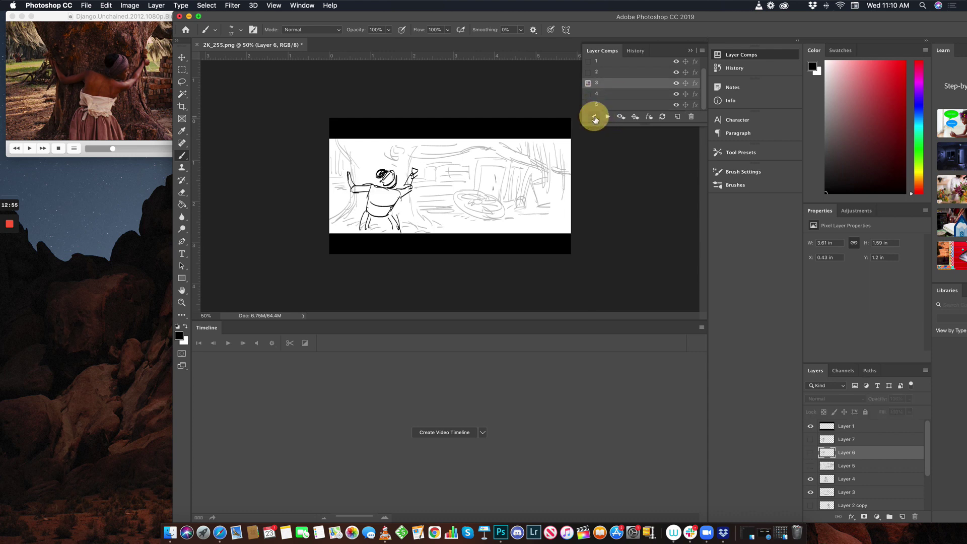
{"action": "left_click", "coordinate": [595, 117]}
{"action": "left_click", "coordinate": [595, 117]}
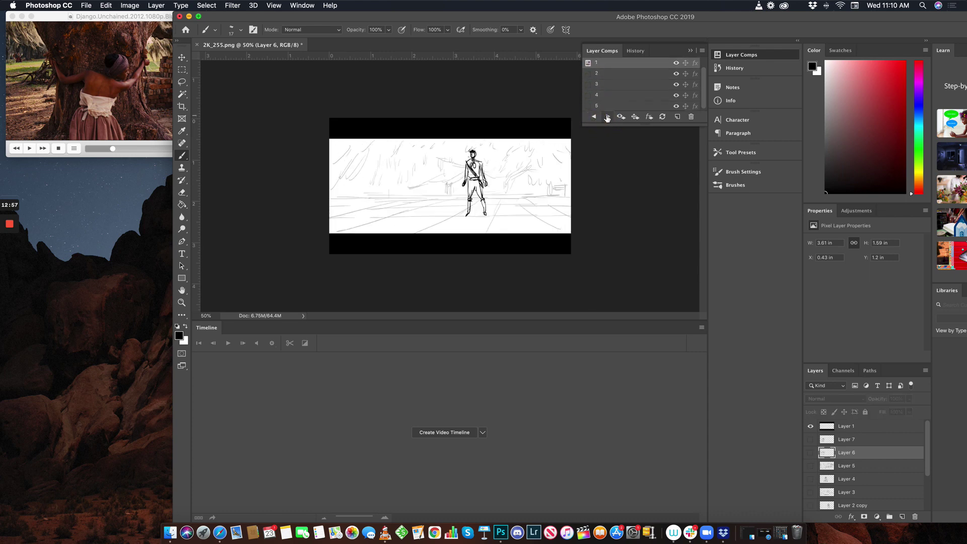
{"action": "left_click", "coordinate": [607, 117]}
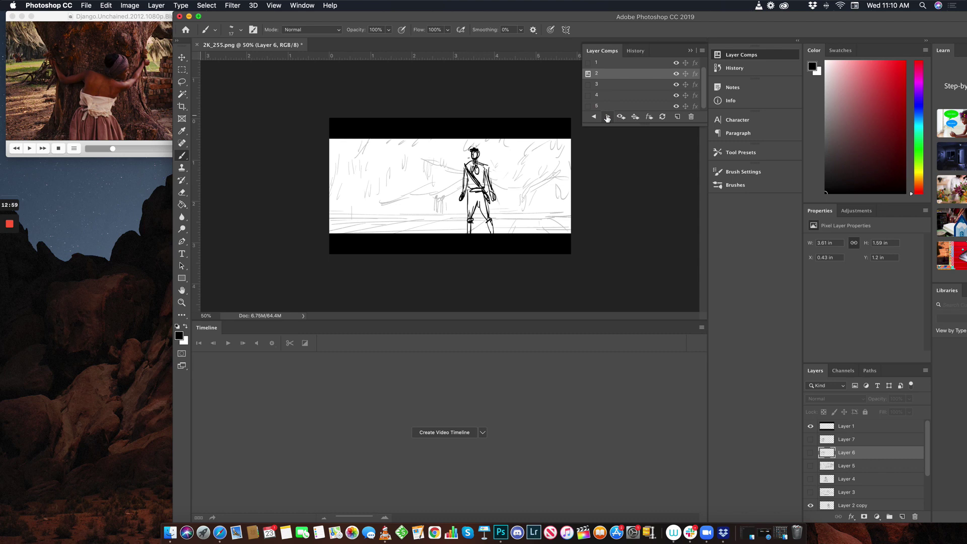
{"action": "left_click", "coordinate": [608, 116]}
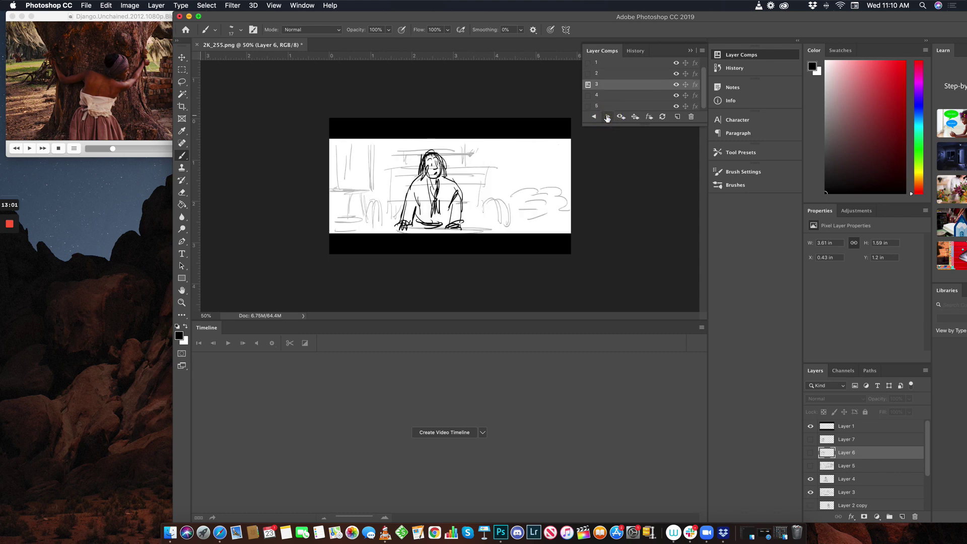
{"action": "left_click", "coordinate": [607, 117]}
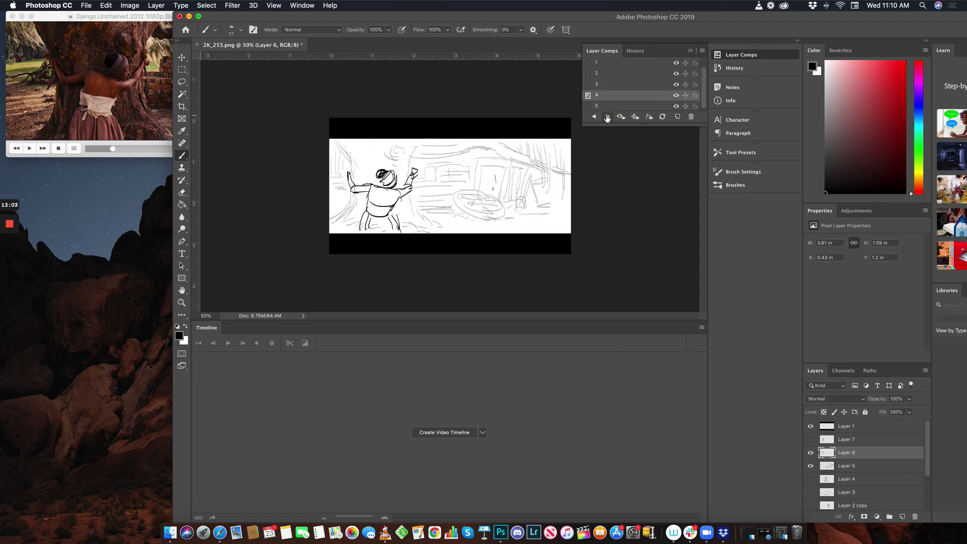
{"action": "left_click", "coordinate": [608, 117]}
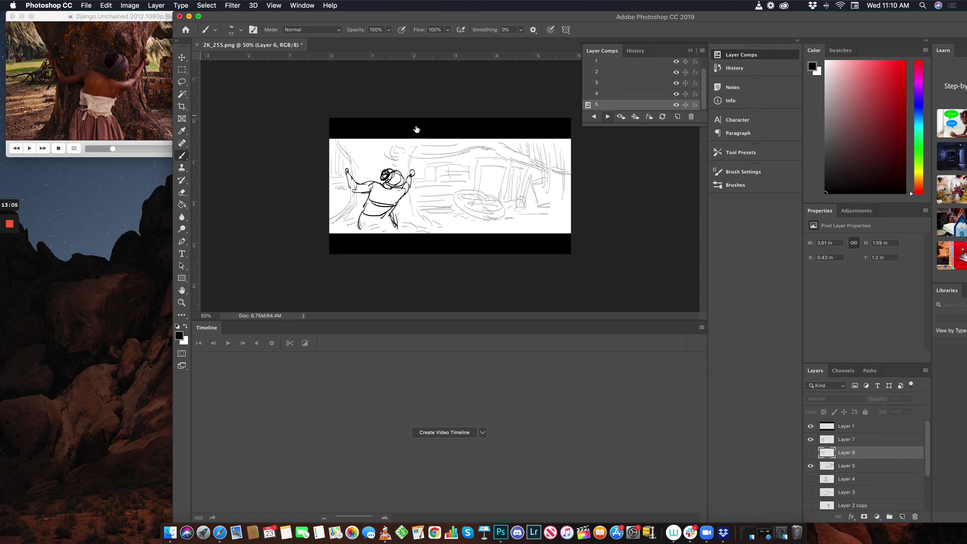
- Switch to VLC and advance the film to the shot of the man in the blue suit at 36:02, pausing there
{"action": "left_click", "coordinate": [142, 21]}
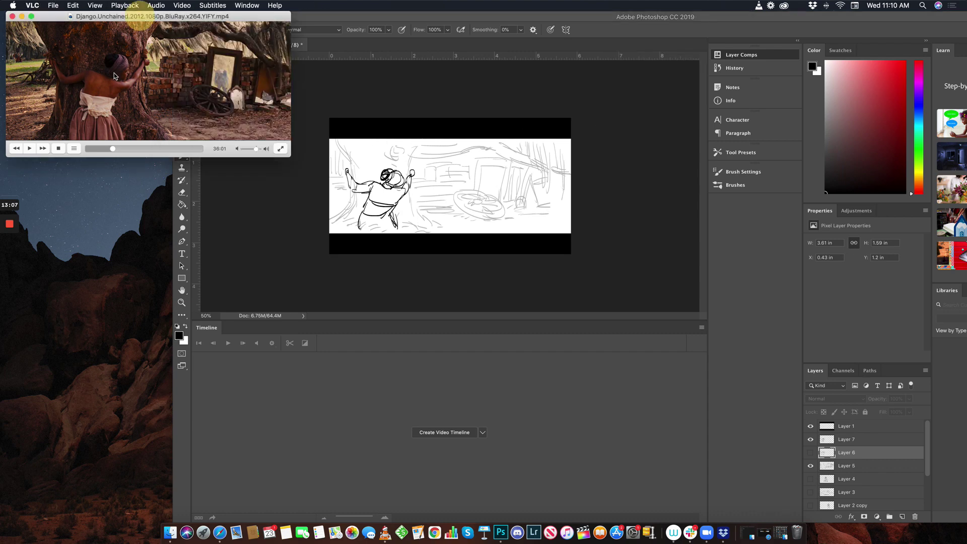
{"action": "left_click", "coordinate": [30, 149]}
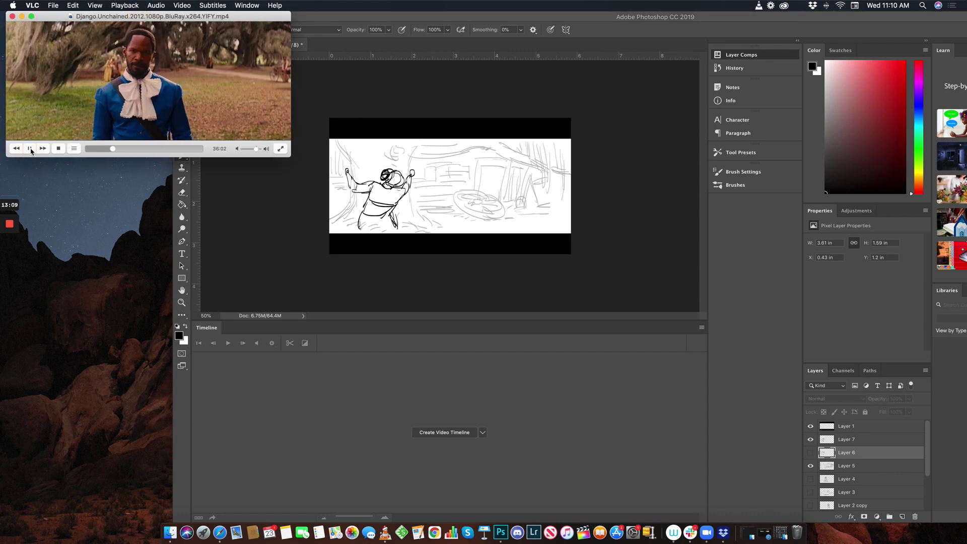
{"action": "left_click", "coordinate": [30, 149]}
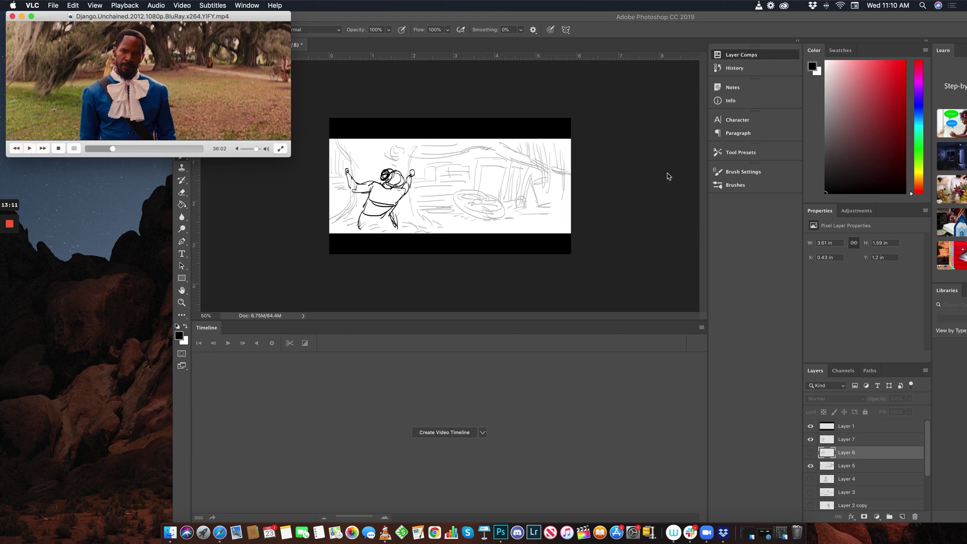
- Back in Photoshop, hide Layers 5 and 7 and add a new blank layer above Layer 7 for the next panel
{"action": "left_click", "coordinate": [644, 147]}
{"action": "left_click", "coordinate": [810, 467]}
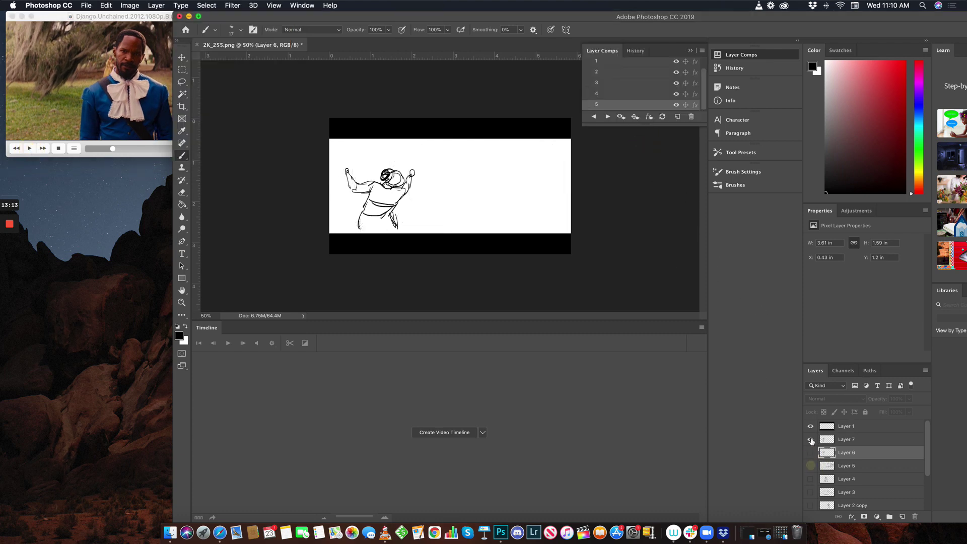
{"action": "left_click", "coordinate": [811, 440]}
{"action": "left_click", "coordinate": [857, 439]}
{"action": "left_click", "coordinate": [902, 517]}
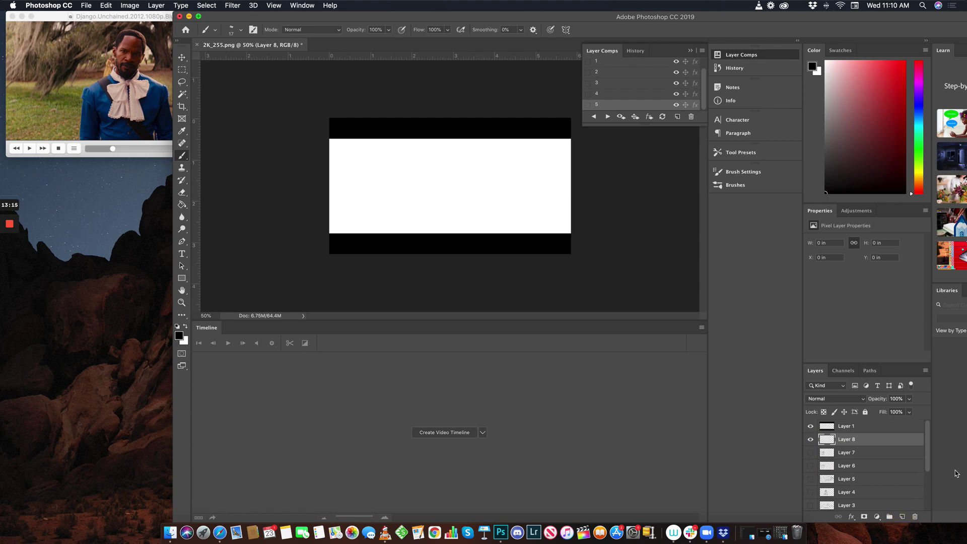
- Rough in the man from the film frame on Layer 8: oval head with hair and ears, collar, shoulders and arms
{"action": "left_click_drag", "start_coordinate": [419, 12], "coordinate": [388, 14]}
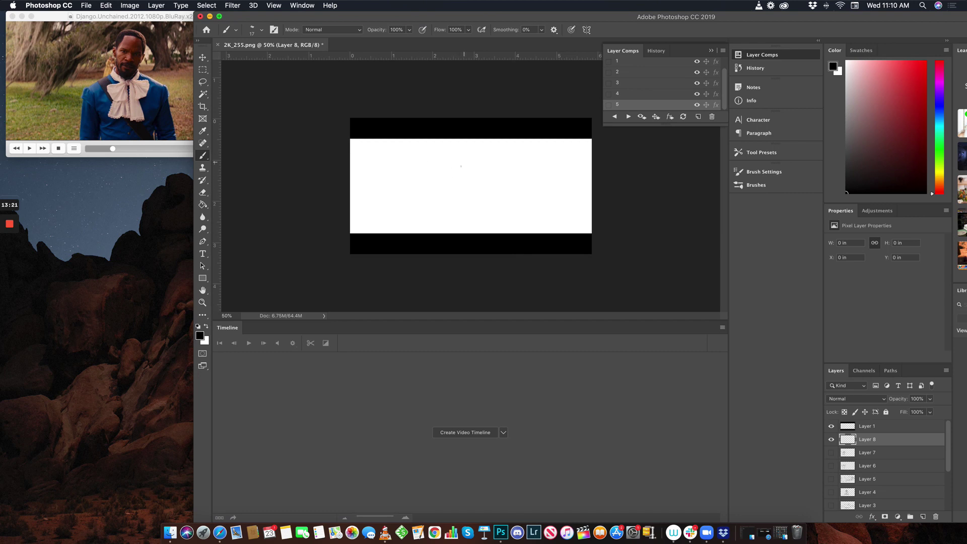
{"action": "mouse_move", "coordinate": [437, 174]}
{"action": "left_mouse_down"}
{"action": "mouse_move", "coordinate": [453, 151]}
{"action": "mouse_move", "coordinate": [460, 186]}
{"action": "mouse_move", "coordinate": [433, 180]}
{"action": "mouse_move", "coordinate": [424, 190]}
{"action": "mouse_move", "coordinate": [462, 196]}
{"action": "mouse_move", "coordinate": [433, 224]}
{"action": "left_mouse_up"}
{"action": "mouse_move", "coordinate": [438, 198]}
{"action": "left_mouse_down"}
{"action": "mouse_move", "coordinate": [464, 193]}
{"action": "mouse_move", "coordinate": [446, 224]}
{"action": "mouse_move", "coordinate": [418, 191]}
{"action": "left_mouse_up"}
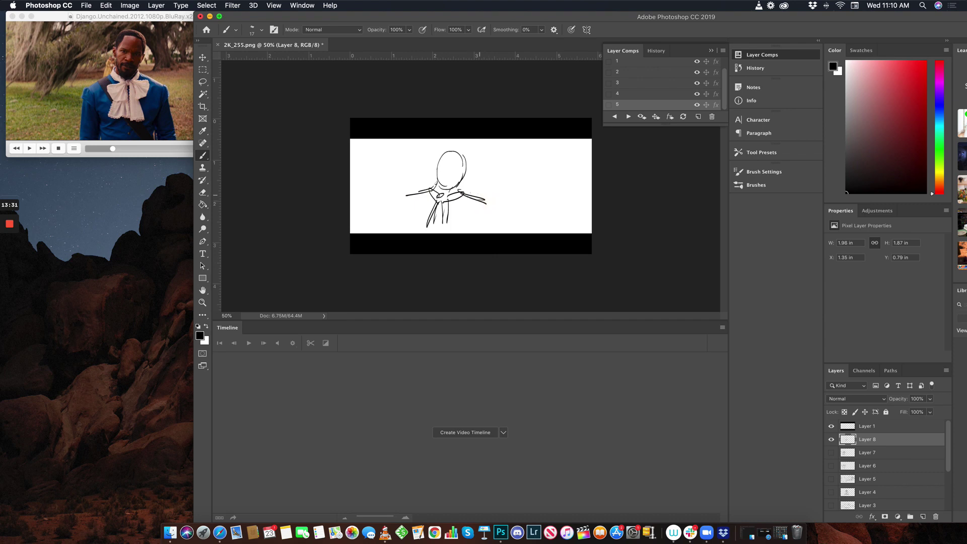
{"action": "left_click_drag", "start_coordinate": [407, 198], "coordinate": [412, 233]}
{"action": "left_click_drag", "start_coordinate": [482, 201], "coordinate": [478, 233]}
{"action": "left_click_drag", "start_coordinate": [406, 195], "coordinate": [398, 233]}
{"action": "left_click_drag", "start_coordinate": [482, 203], "coordinate": [489, 230]}
{"action": "mouse_move", "coordinate": [435, 165]}
{"action": "left_mouse_down"}
{"action": "mouse_move", "coordinate": [465, 176]}
{"action": "mouse_move", "coordinate": [437, 155]}
{"action": "mouse_move", "coordinate": [458, 145]}
{"action": "mouse_move", "coordinate": [501, 173]}
{"action": "left_mouse_up"}
- Draw the man's frowning eyes, nose, mouth and goatee, and darken his beard and hair with the brush
{"action": "left_click", "coordinate": [203, 302]}
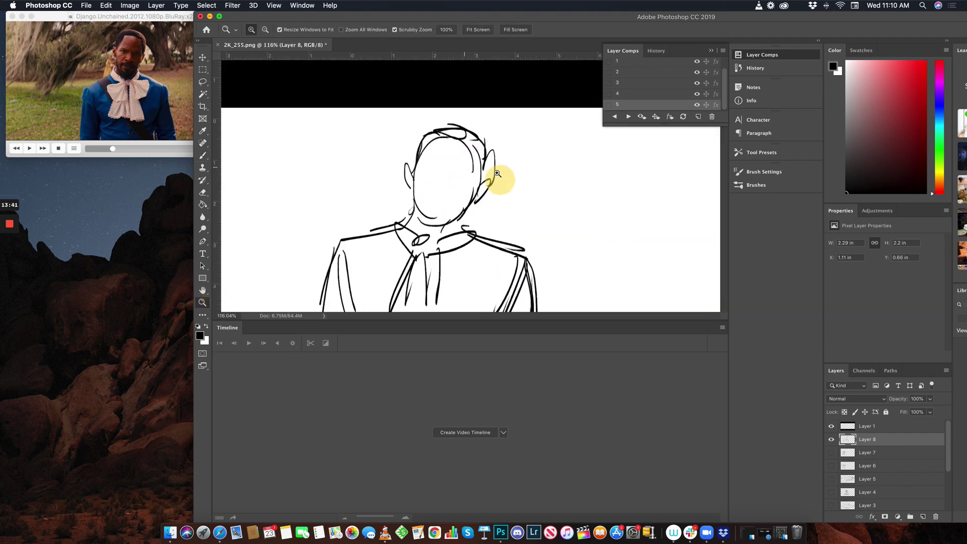
{"action": "left_click", "coordinate": [202, 156]}
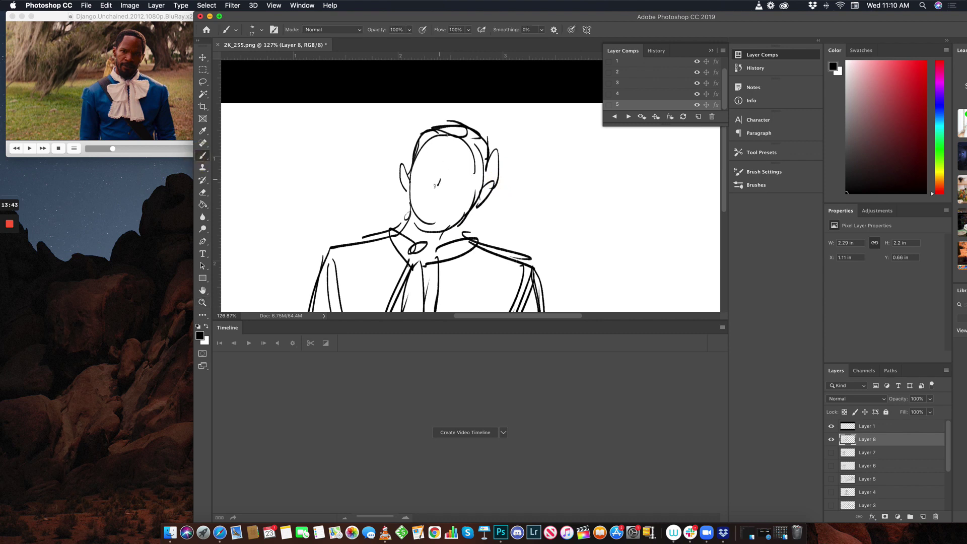
{"action": "mouse_move", "coordinate": [442, 200]}
{"action": "left_mouse_down"}
{"action": "mouse_move", "coordinate": [446, 173]}
{"action": "mouse_move", "coordinate": [425, 162]}
{"action": "mouse_move", "coordinate": [443, 175]}
{"action": "left_mouse_up"}
{"action": "mouse_move", "coordinate": [446, 178]}
{"action": "left_mouse_down"}
{"action": "mouse_move", "coordinate": [467, 176]}
{"action": "mouse_move", "coordinate": [467, 187]}
{"action": "mouse_move", "coordinate": [434, 176]}
{"action": "mouse_move", "coordinate": [447, 203]}
{"action": "mouse_move", "coordinate": [426, 200]}
{"action": "mouse_move", "coordinate": [419, 218]}
{"action": "mouse_move", "coordinate": [445, 208]}
{"action": "left_mouse_up"}
{"action": "left_click_drag", "start_coordinate": [433, 212], "coordinate": [443, 211]}
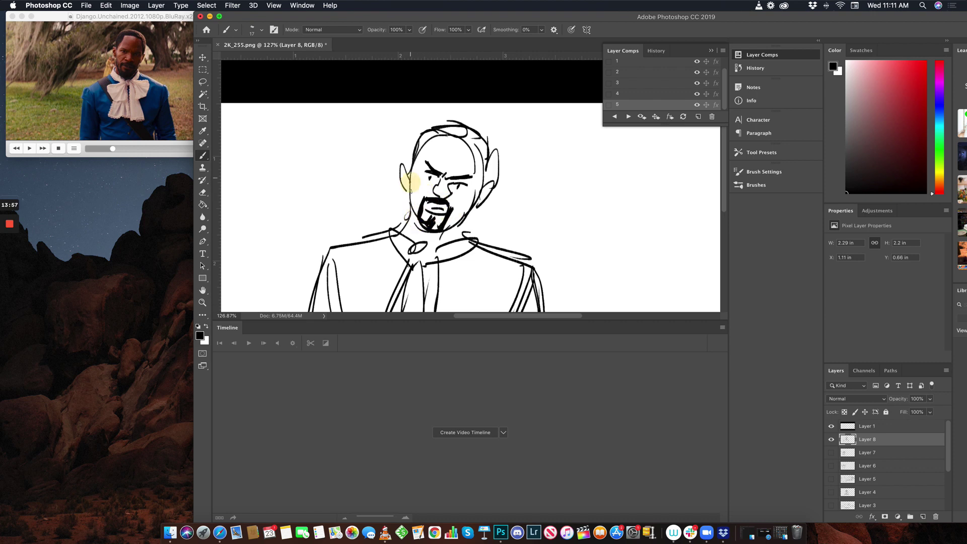
{"action": "mouse_move", "coordinate": [410, 182]}
{"action": "left_mouse_down"}
{"action": "mouse_move", "coordinate": [425, 225]}
{"action": "mouse_move", "coordinate": [443, 230]}
{"action": "mouse_move", "coordinate": [459, 198]}
{"action": "left_mouse_up"}
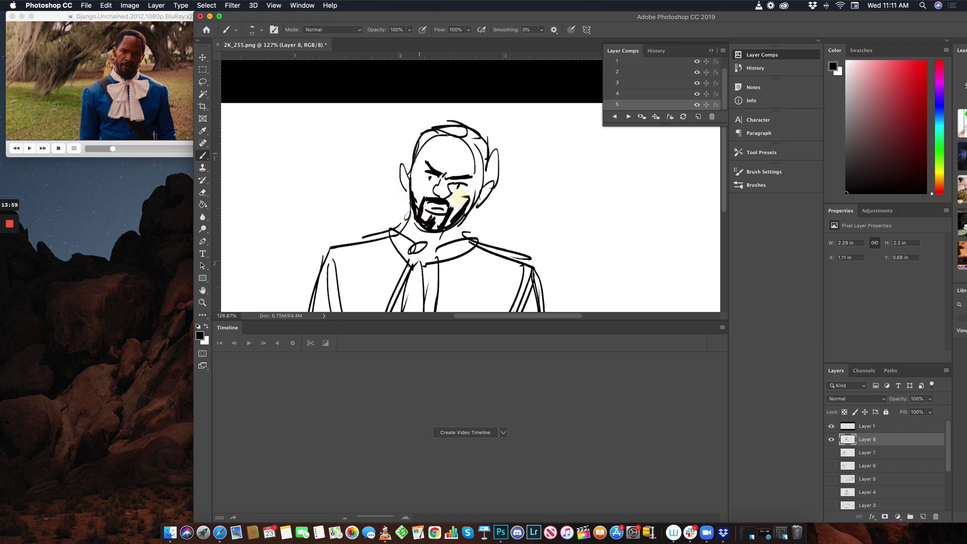
{"action": "mouse_move", "coordinate": [431, 147]}
{"action": "left_mouse_down"}
{"action": "mouse_move", "coordinate": [414, 151]}
{"action": "mouse_move", "coordinate": [448, 134]}
{"action": "left_mouse_up"}
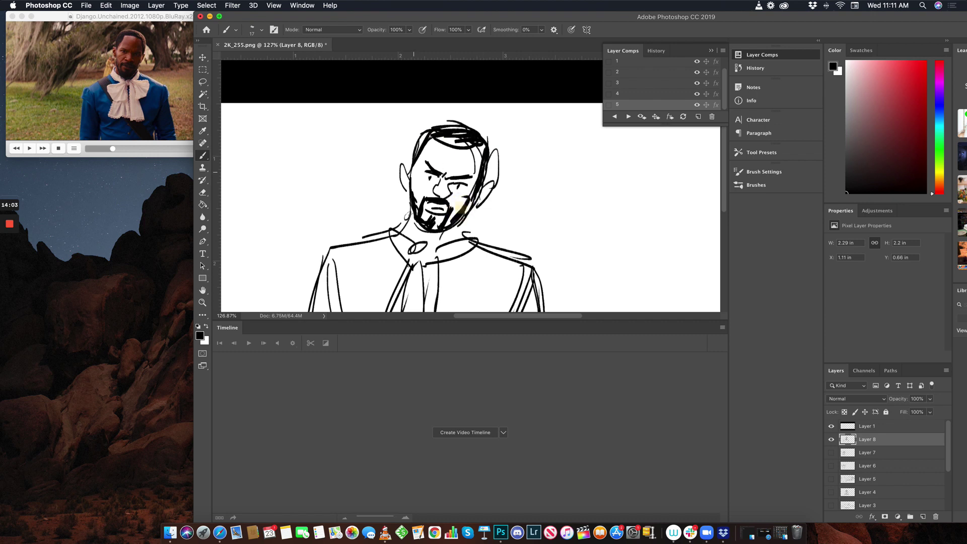
- Add the neck line, jacket lapels, front opening folds and sleeve lines to the man's torso
{"action": "mouse_move", "coordinate": [411, 201]}
{"action": "left_mouse_down"}
{"action": "mouse_move", "coordinate": [399, 233]}
{"action": "mouse_move", "coordinate": [405, 217]}
{"action": "left_mouse_up"}
{"action": "left_click_drag", "start_coordinate": [366, 248], "coordinate": [397, 305]}
{"action": "left_click_drag", "start_coordinate": [384, 237], "coordinate": [417, 285]}
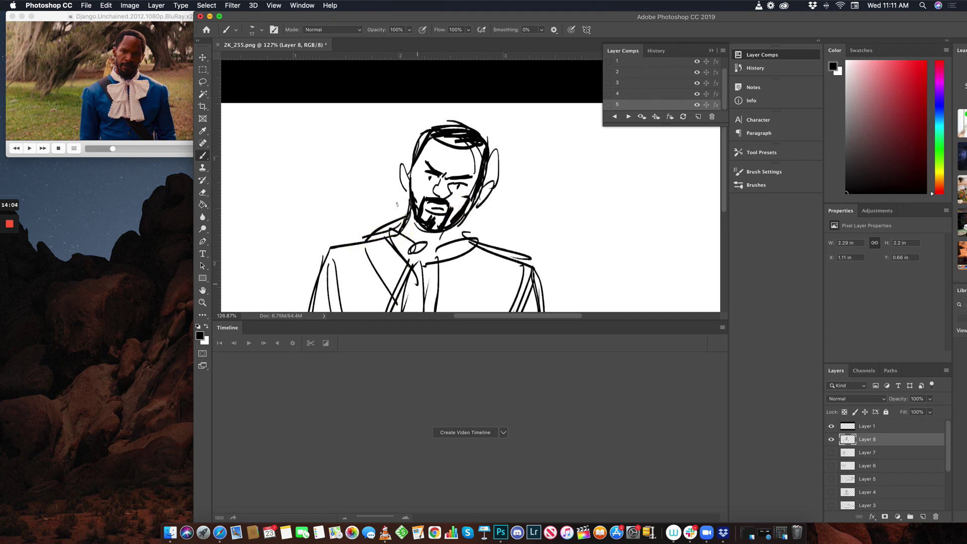
{"action": "key", "text": "super+minus"}
{"action": "key", "text": "super+minus"}
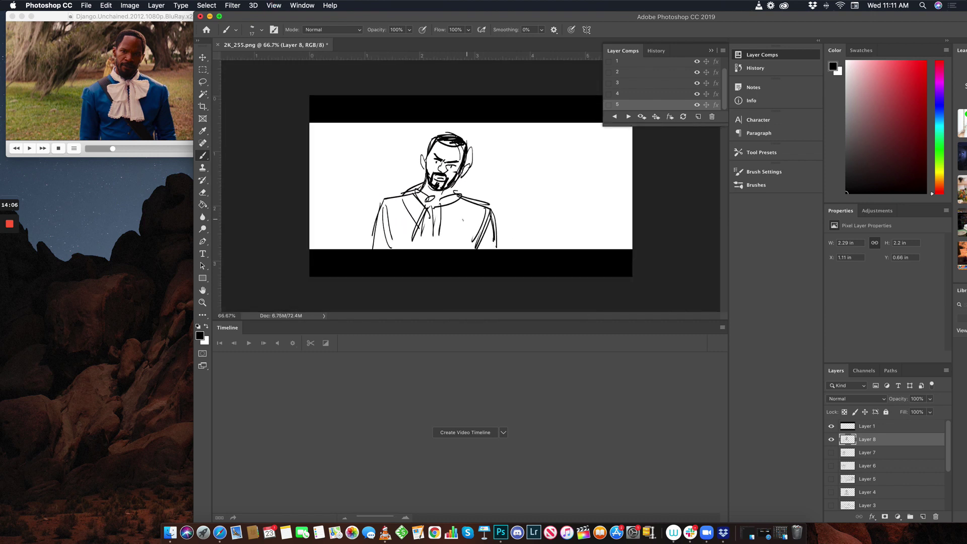
{"action": "mouse_move", "coordinate": [461, 221]}
{"action": "left_mouse_down"}
{"action": "mouse_move", "coordinate": [443, 227]}
{"action": "mouse_move", "coordinate": [432, 250]}
{"action": "mouse_move", "coordinate": [458, 244]}
{"action": "mouse_move", "coordinate": [430, 250]}
{"action": "left_mouse_up"}
{"action": "mouse_move", "coordinate": [411, 200]}
{"action": "left_mouse_down"}
{"action": "mouse_move", "coordinate": [389, 208]}
{"action": "mouse_move", "coordinate": [387, 247]}
{"action": "left_mouse_up"}
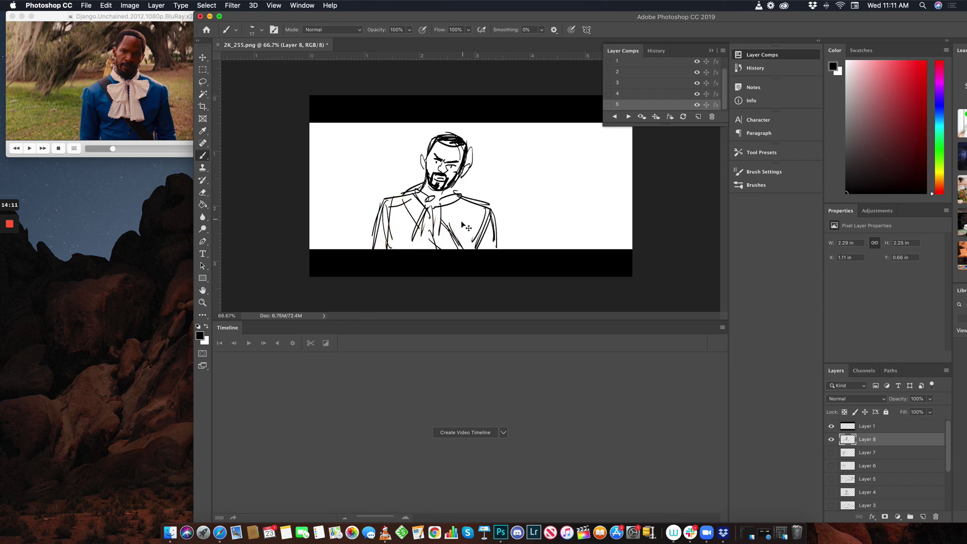
- Scale the man's drawing on Layer 8 down slightly with Free Transform
{"action": "key", "text": "super+t"}
{"action": "left_click_drag", "start_coordinate": [498, 256], "coordinate": [446, 220]}
{"action": "key", "text": "Return"}
- Extend the man's jacket, sleeves and arms with brush strokes down to the lower black bar
{"action": "key", "text": "b"}
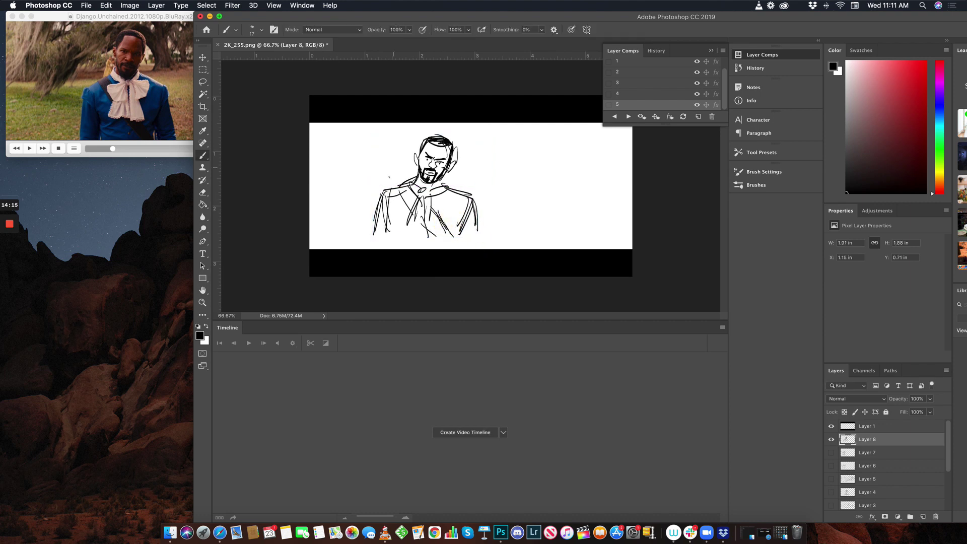
{"action": "mouse_move", "coordinate": [392, 206]}
{"action": "left_mouse_down"}
{"action": "mouse_move", "coordinate": [398, 245]}
{"action": "mouse_move", "coordinate": [448, 247]}
{"action": "left_mouse_up"}
{"action": "mouse_move", "coordinate": [380, 247]}
{"action": "left_mouse_down"}
{"action": "mouse_move", "coordinate": [390, 246]}
{"action": "mouse_move", "coordinate": [376, 246]}
{"action": "left_mouse_up"}
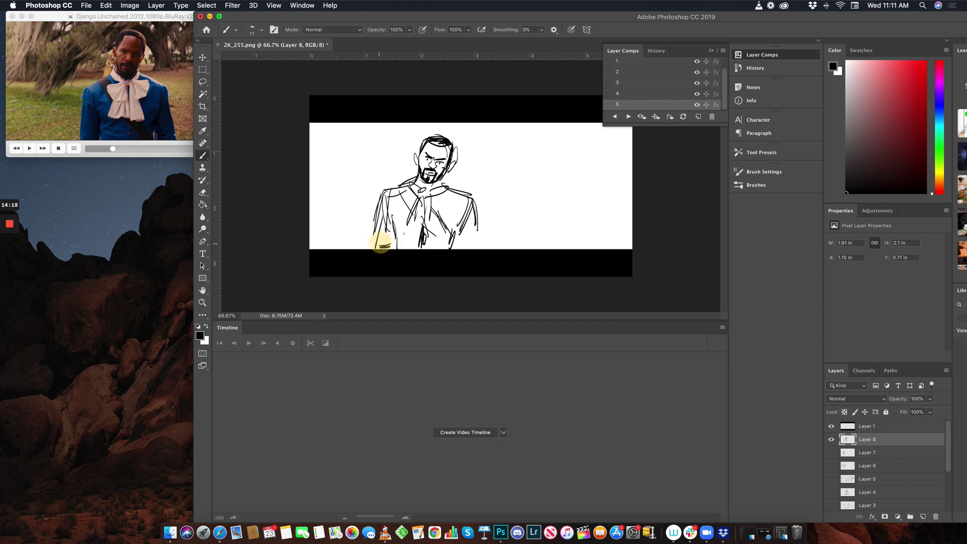
{"action": "left_click_drag", "start_coordinate": [474, 228], "coordinate": [473, 247]}
{"action": "left_click_drag", "start_coordinate": [373, 214], "coordinate": [368, 248]}
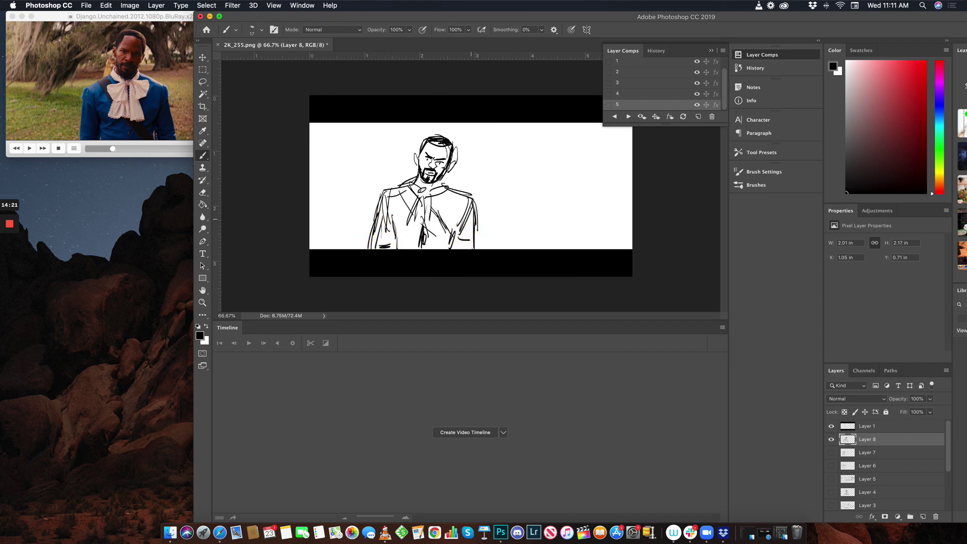
{"action": "mouse_move", "coordinate": [460, 240]}
{"action": "left_mouse_down"}
{"action": "mouse_move", "coordinate": [471, 241]}
{"action": "mouse_move", "coordinate": [460, 251]}
{"action": "mouse_move", "coordinate": [476, 270]}
{"action": "left_mouse_up"}
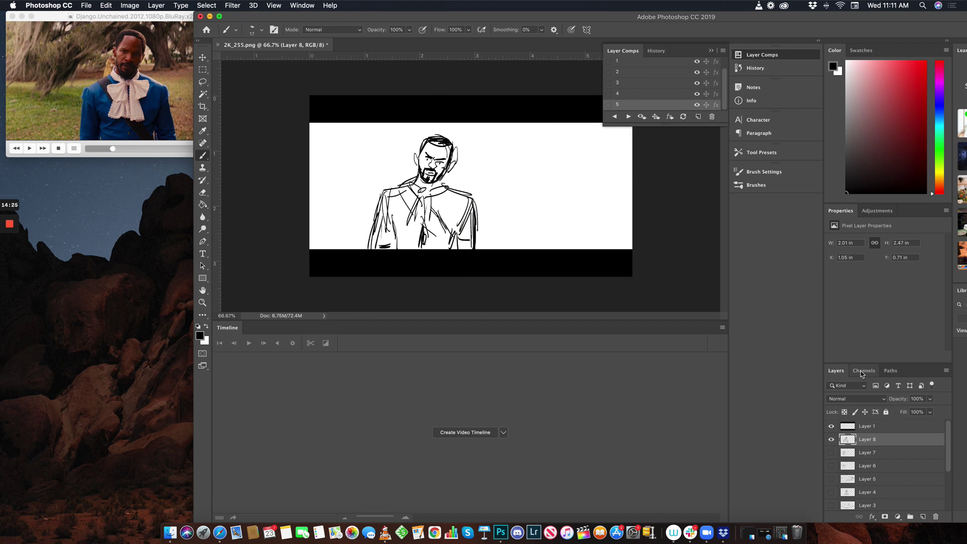
- Add a new layer directly beneath Layer 8 for the background and set its opacity to 34%
{"action": "left_click", "coordinate": [887, 455]}
{"action": "left_click", "coordinate": [924, 517]}
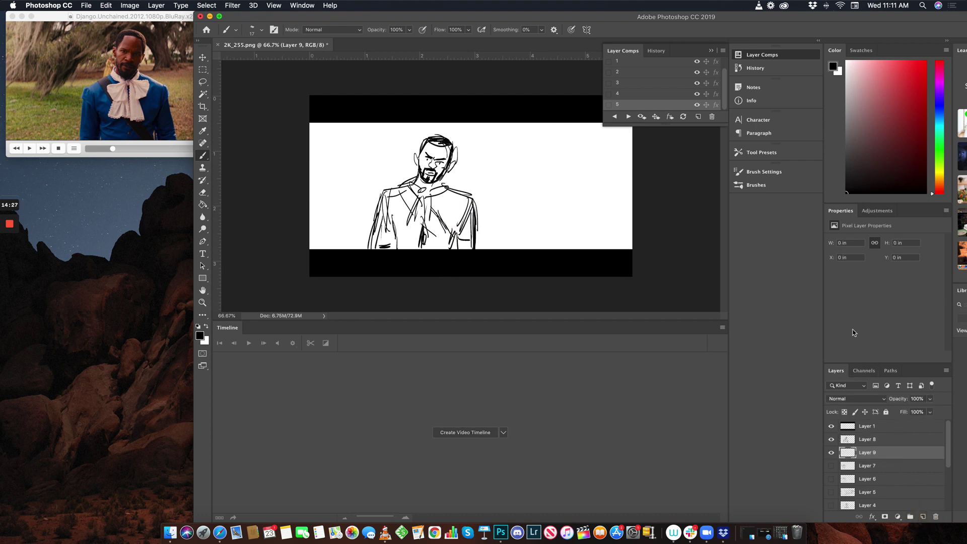
{"action": "left_click_drag", "start_coordinate": [931, 399], "coordinate": [768, 271]}
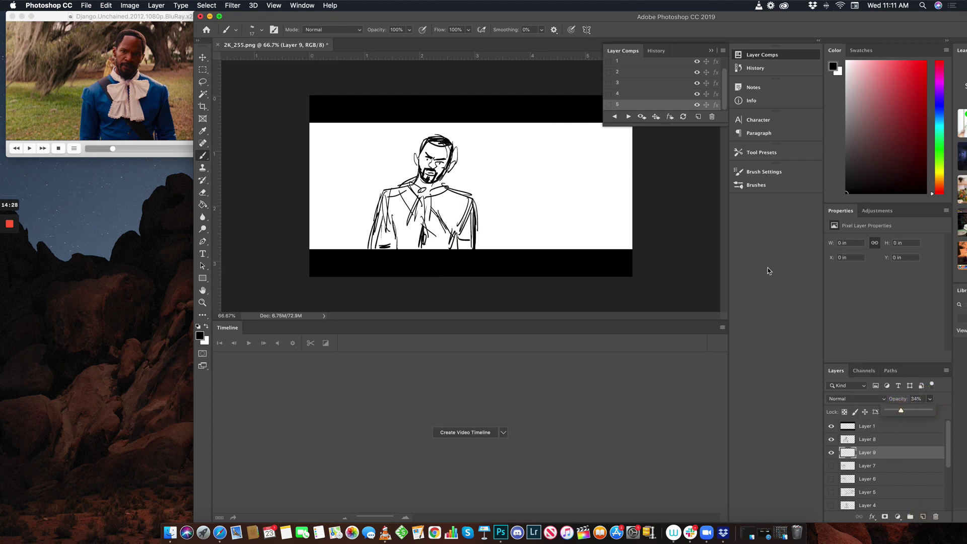
- Sketch the horizon lines on both sides of the man and hanging foliage strokes to the left of his head
{"action": "left_click_drag", "start_coordinate": [318, 178], "coordinate": [398, 171]}
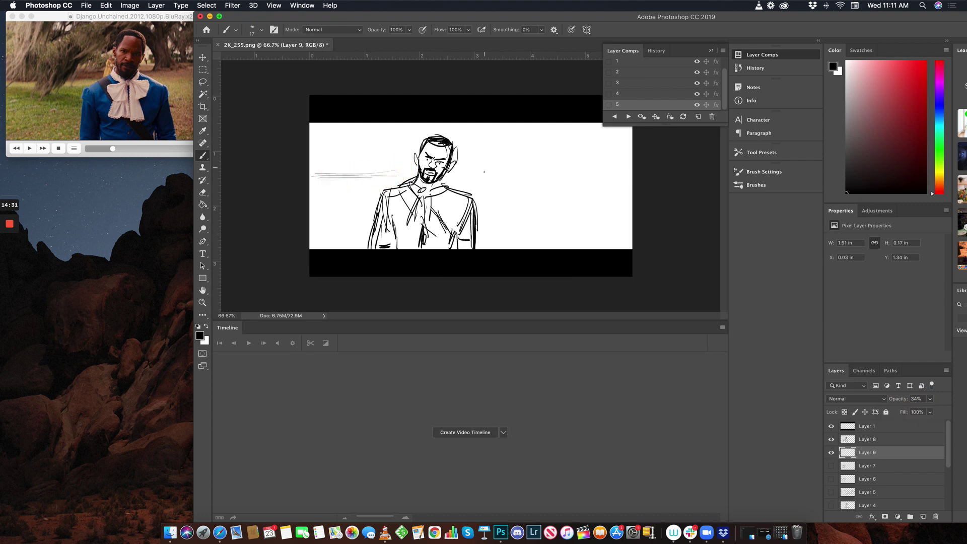
{"action": "left_click_drag", "start_coordinate": [456, 174], "coordinate": [624, 166]}
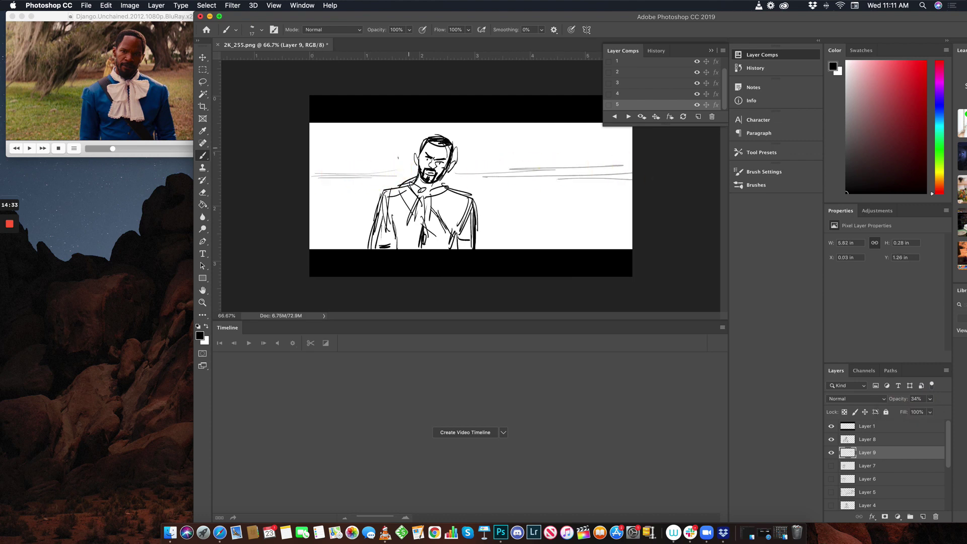
{"action": "mouse_move", "coordinate": [374, 153]}
{"action": "left_mouse_down"}
{"action": "mouse_move", "coordinate": [350, 194]}
{"action": "mouse_move", "coordinate": [407, 135]}
{"action": "left_mouse_up"}
{"action": "left_click_drag", "start_coordinate": [347, 132], "coordinate": [320, 146]}
- Sketch the trees and hanging foliage to the right of the man, plus slanting ground lines beneath them
{"action": "left_click_drag", "start_coordinate": [417, 16], "coordinate": [498, 64]}
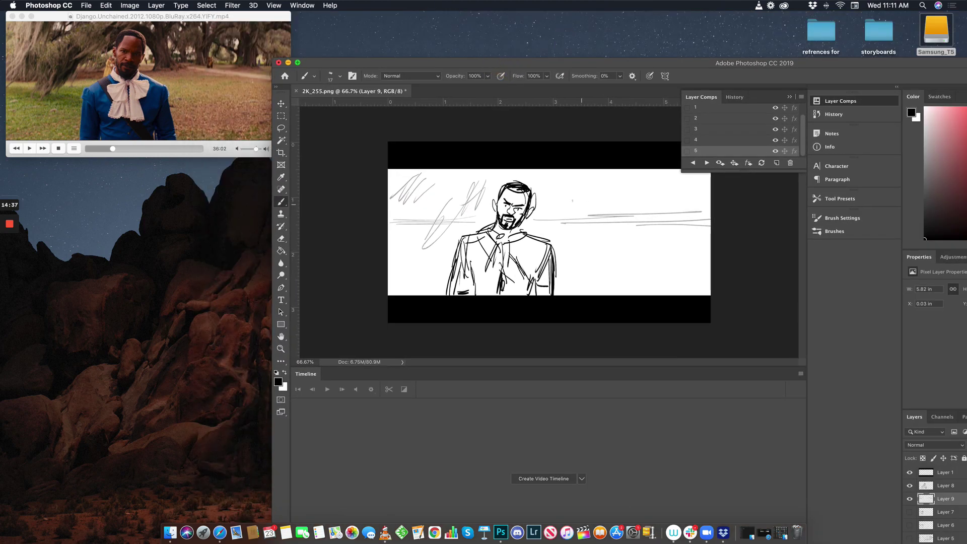
{"action": "mouse_move", "coordinate": [558, 201]}
{"action": "left_mouse_down"}
{"action": "mouse_move", "coordinate": [579, 205]}
{"action": "mouse_move", "coordinate": [598, 219]}
{"action": "mouse_move", "coordinate": [563, 228]}
{"action": "mouse_move", "coordinate": [557, 200]}
{"action": "mouse_move", "coordinate": [577, 220]}
{"action": "mouse_move", "coordinate": [575, 196]}
{"action": "mouse_move", "coordinate": [553, 173]}
{"action": "mouse_move", "coordinate": [531, 178]}
{"action": "mouse_move", "coordinate": [557, 172]}
{"action": "mouse_move", "coordinate": [548, 202]}
{"action": "left_mouse_up"}
{"action": "mouse_move", "coordinate": [599, 178]}
{"action": "left_mouse_down"}
{"action": "mouse_move", "coordinate": [625, 195]}
{"action": "mouse_move", "coordinate": [603, 179]}
{"action": "left_mouse_up"}
{"action": "mouse_move", "coordinate": [670, 208]}
{"action": "left_mouse_down"}
{"action": "mouse_move", "coordinate": [683, 181]}
{"action": "mouse_move", "coordinate": [663, 179]}
{"action": "mouse_move", "coordinate": [683, 190]}
{"action": "left_mouse_up"}
{"action": "left_click_drag", "start_coordinate": [579, 222], "coordinate": [730, 243]}
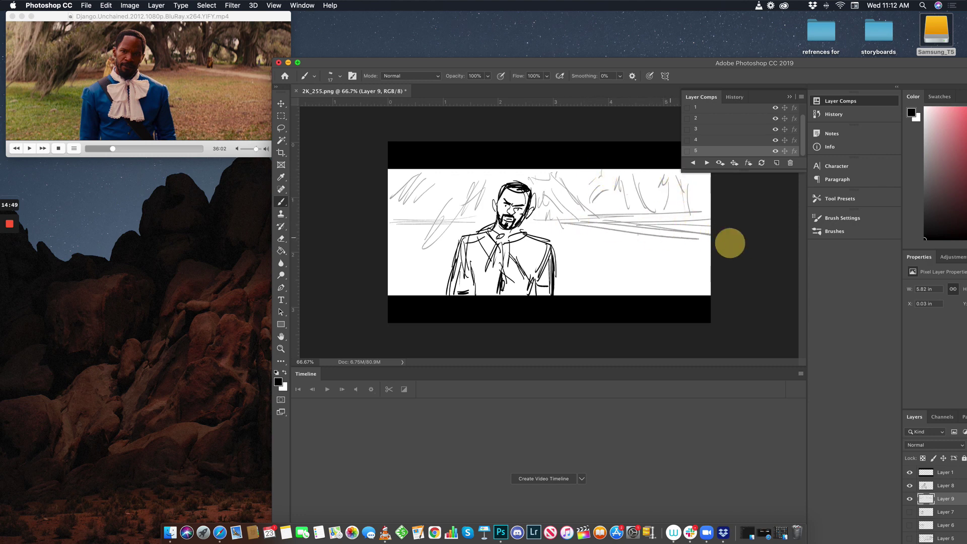
- Fill the ground on both sides of the man with loose horizontal and diagonal perspective lines
{"action": "left_click_drag", "start_coordinate": [540, 227], "coordinate": [563, 228]}
{"action": "left_click_drag", "start_coordinate": [567, 245], "coordinate": [602, 248]}
{"action": "left_click_drag", "start_coordinate": [603, 255], "coordinate": [612, 252]}
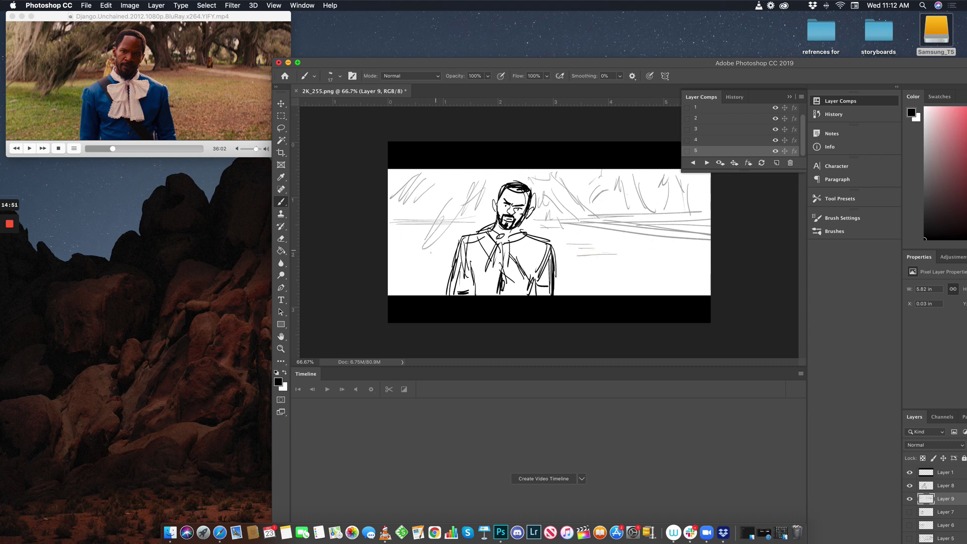
{"action": "mouse_move", "coordinate": [456, 234]}
{"action": "left_mouse_down"}
{"action": "mouse_move", "coordinate": [389, 274]}
{"action": "mouse_move", "coordinate": [435, 236]}
{"action": "left_mouse_up"}
{"action": "mouse_move", "coordinate": [630, 289]}
{"action": "left_mouse_down"}
{"action": "mouse_move", "coordinate": [570, 247]}
{"action": "mouse_move", "coordinate": [711, 255]}
{"action": "left_mouse_up"}
{"action": "mouse_move", "coordinate": [392, 249]}
{"action": "left_mouse_down"}
{"action": "mouse_move", "coordinate": [455, 237]}
{"action": "mouse_move", "coordinate": [450, 253]}
{"action": "left_mouse_up"}
{"action": "left_click_drag", "start_coordinate": [388, 285], "coordinate": [448, 283]}
{"action": "left_click_drag", "start_coordinate": [544, 236], "coordinate": [711, 233]}
{"action": "left_click_drag", "start_coordinate": [569, 249], "coordinate": [714, 245]}
{"action": "left_click_drag", "start_coordinate": [556, 277], "coordinate": [717, 273]}
{"action": "left_click_drag", "start_coordinate": [603, 289], "coordinate": [713, 289]}
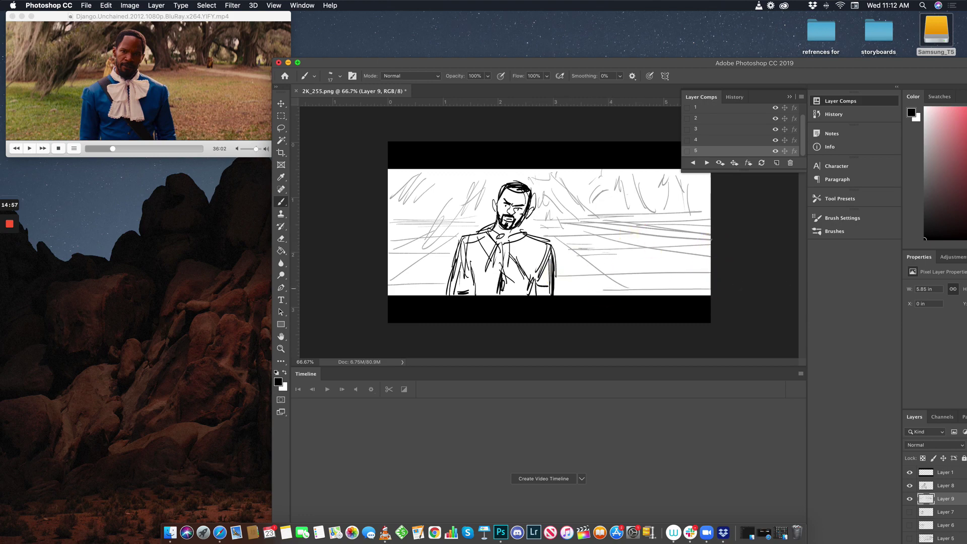
- Lower the opacity of background Layer 9 to 12%
{"action": "left_click_drag", "start_coordinate": [627, 64], "coordinate": [449, 6]}
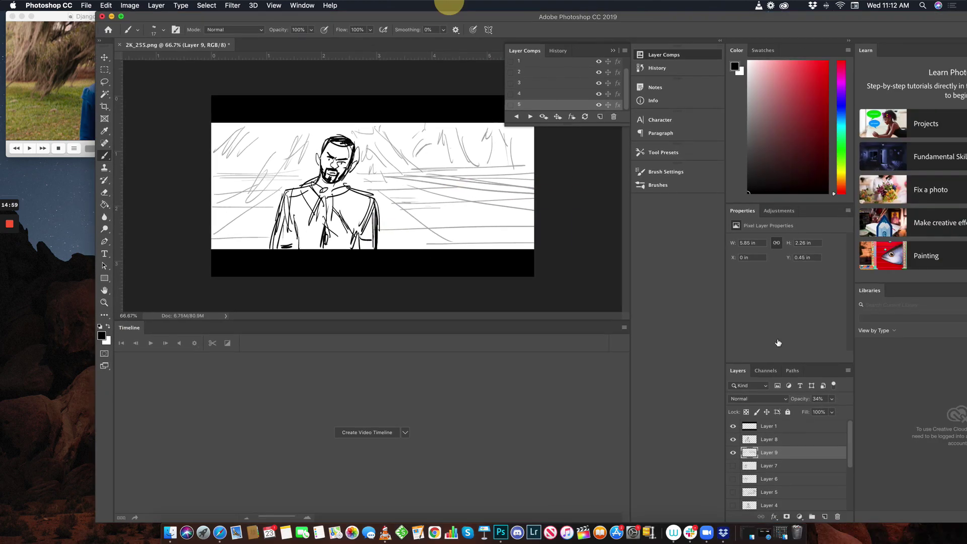
{"action": "left_click", "coordinate": [832, 401]}
{"action": "left_click_drag", "start_coordinate": [819, 411], "coordinate": [809, 410]}
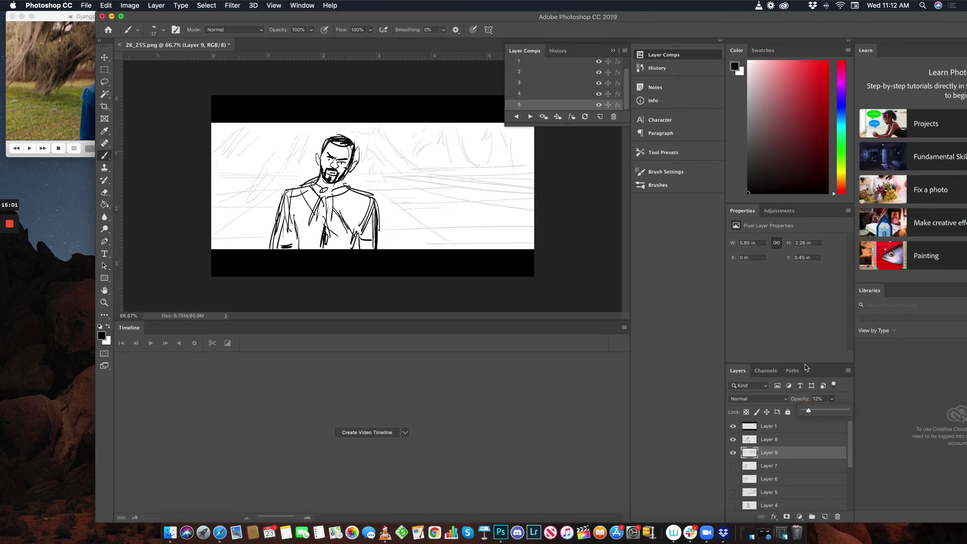
- Switch to VLC and play the film on from 36:02, replaying the cut from the man in blue to the bearded man
{"action": "left_click_drag", "start_coordinate": [382, 29], "coordinate": [580, 28]}
{"action": "left_click", "coordinate": [29, 150]}
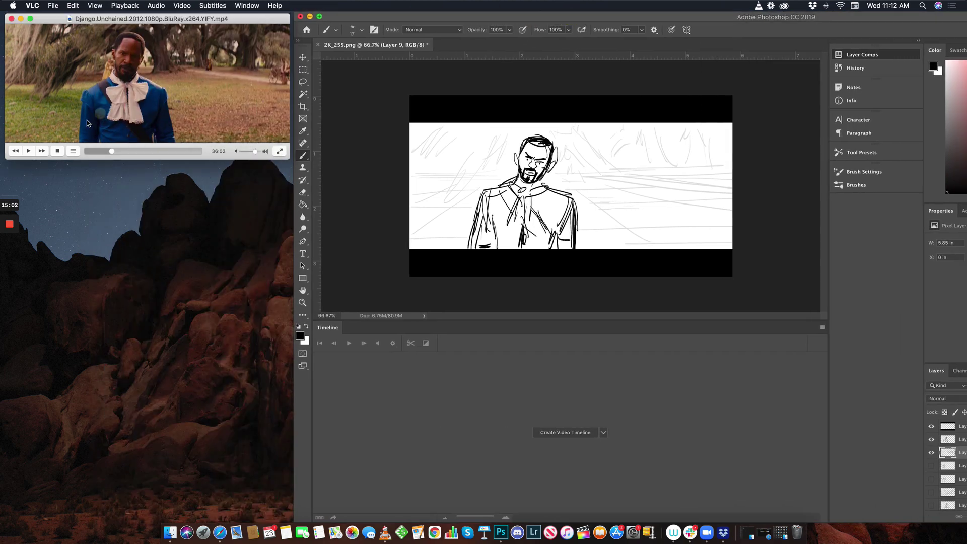
{"action": "left_click", "coordinate": [29, 151]}
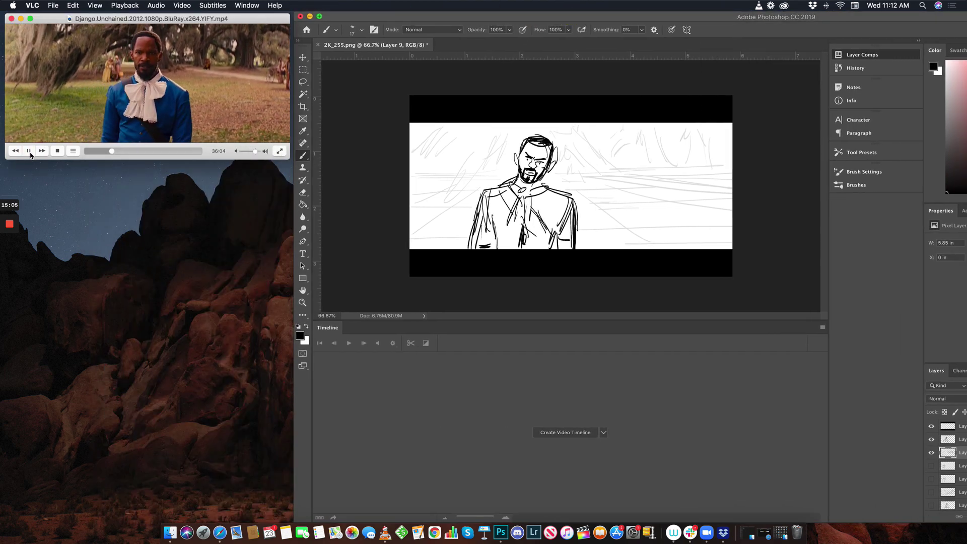
{"action": "left_click", "coordinate": [29, 152]}
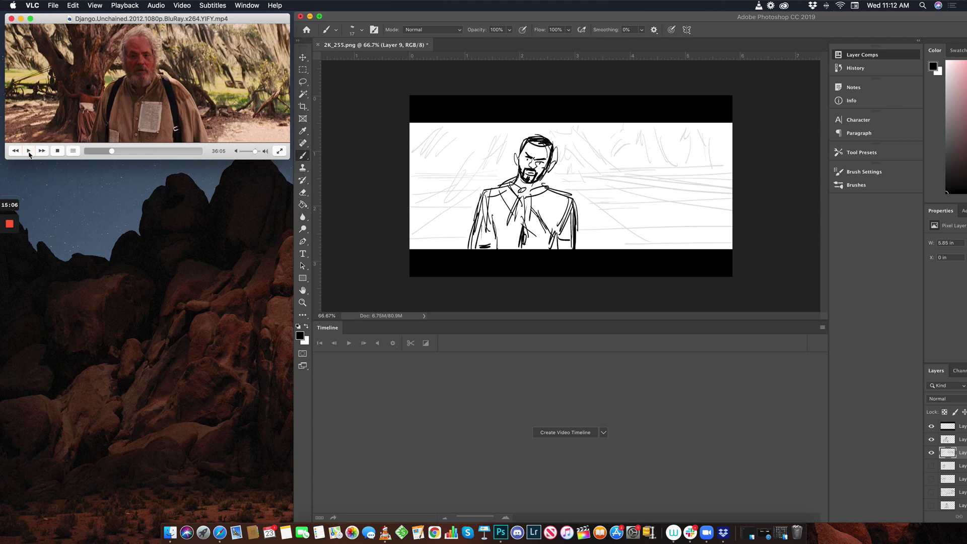
{"action": "left_click", "coordinate": [111, 151]}
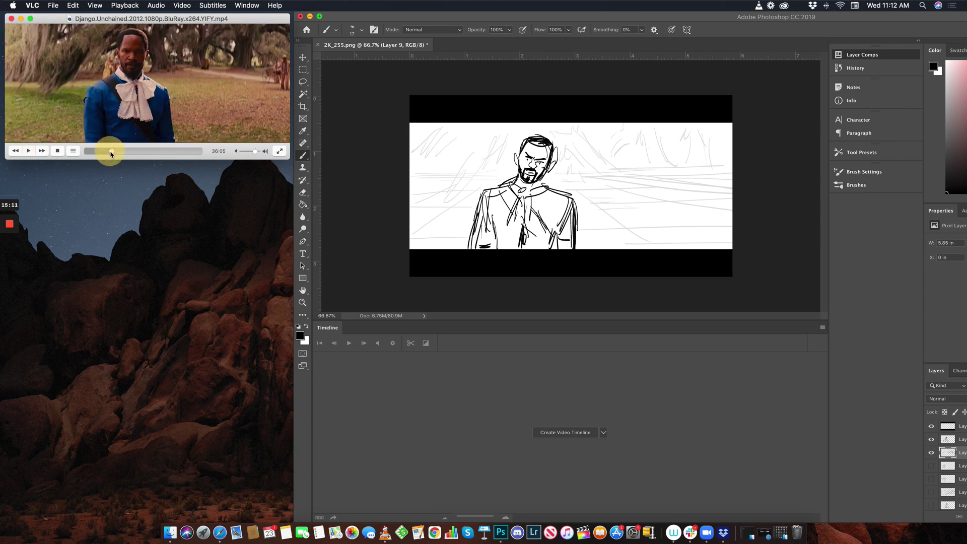
{"action": "left_click", "coordinate": [29, 151]}
{"action": "left_click", "coordinate": [29, 151]}
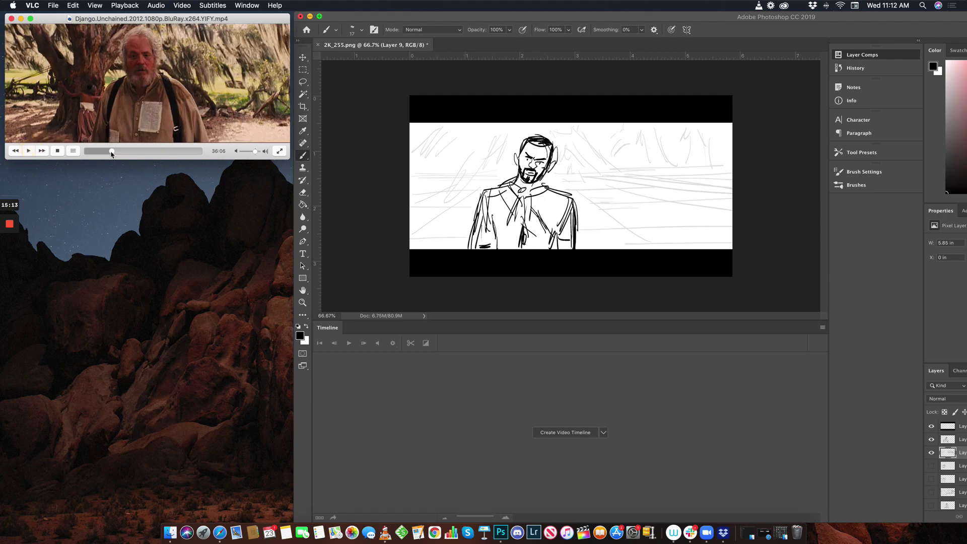
{"action": "left_click_drag", "start_coordinate": [112, 154], "coordinate": [105, 150]}
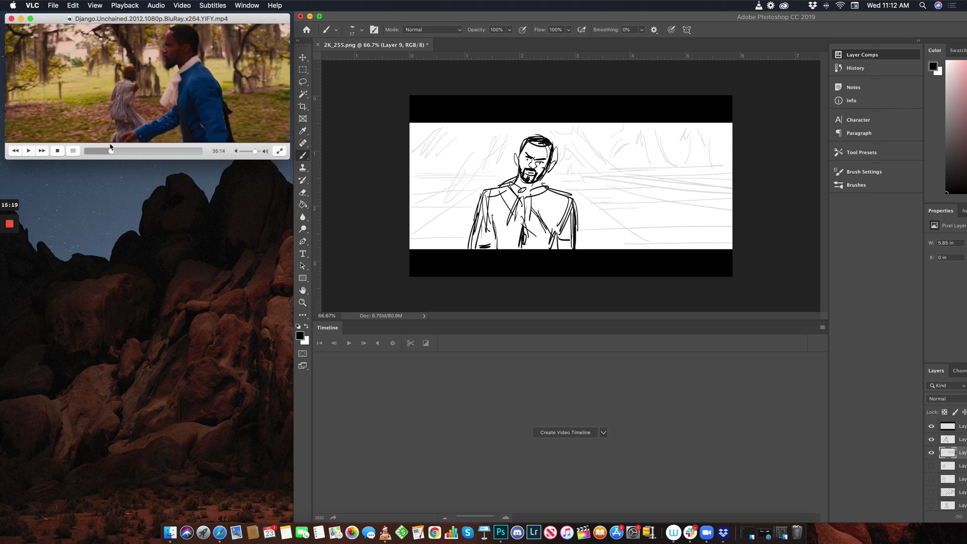
- Resume the film from 35:14 in VLC, shrink its window, pause on the blue-suited man at 36:03, and return to Photoshop
{"action": "left_click", "coordinate": [25, 152]}
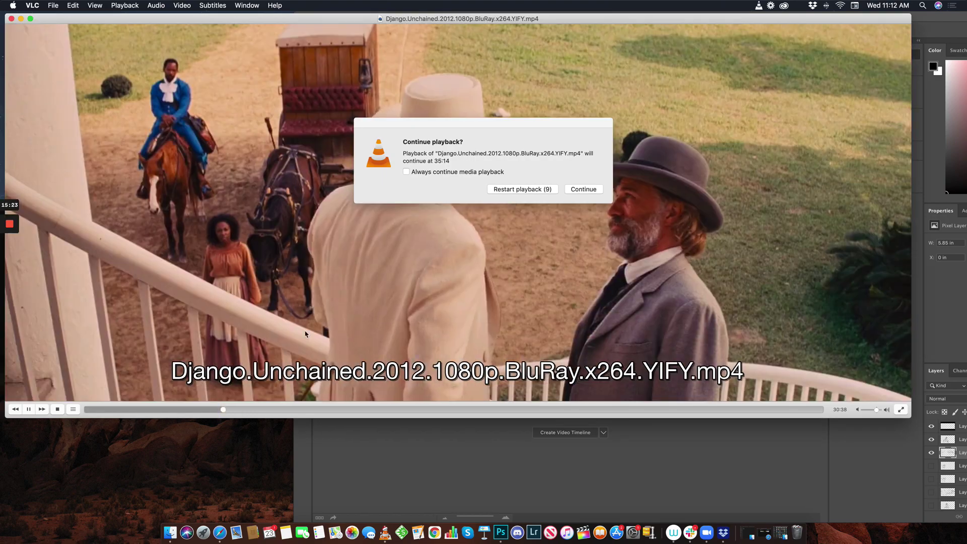
{"action": "left_click", "coordinate": [580, 190]}
{"action": "left_click_drag", "start_coordinate": [245, 414], "coordinate": [246, 411]}
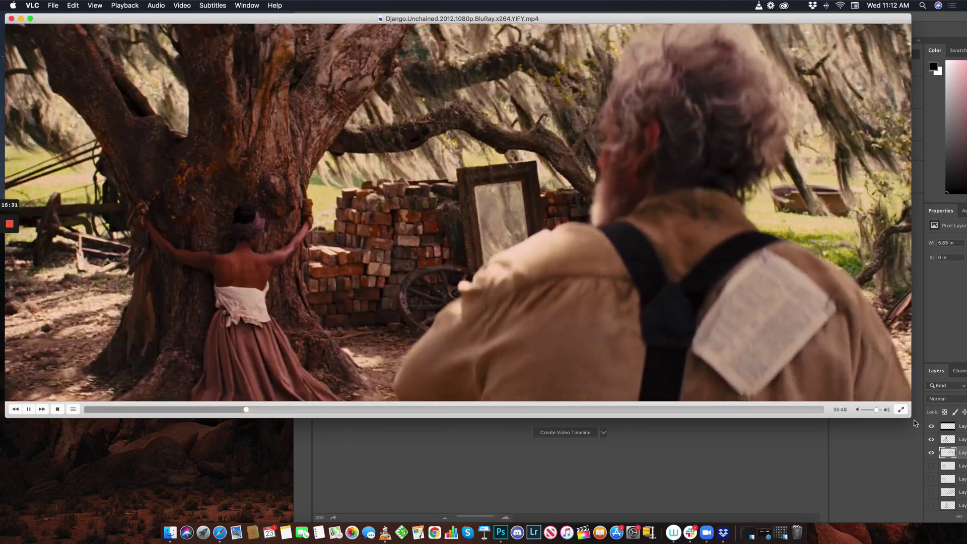
{"action": "left_click_drag", "start_coordinate": [912, 416], "coordinate": [343, 216]}
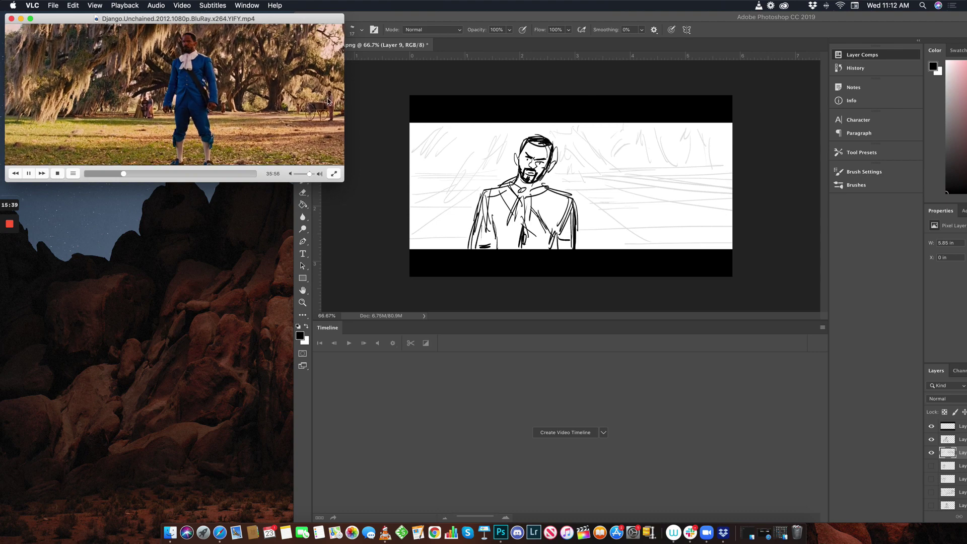
{"action": "left_click", "coordinate": [28, 174]}
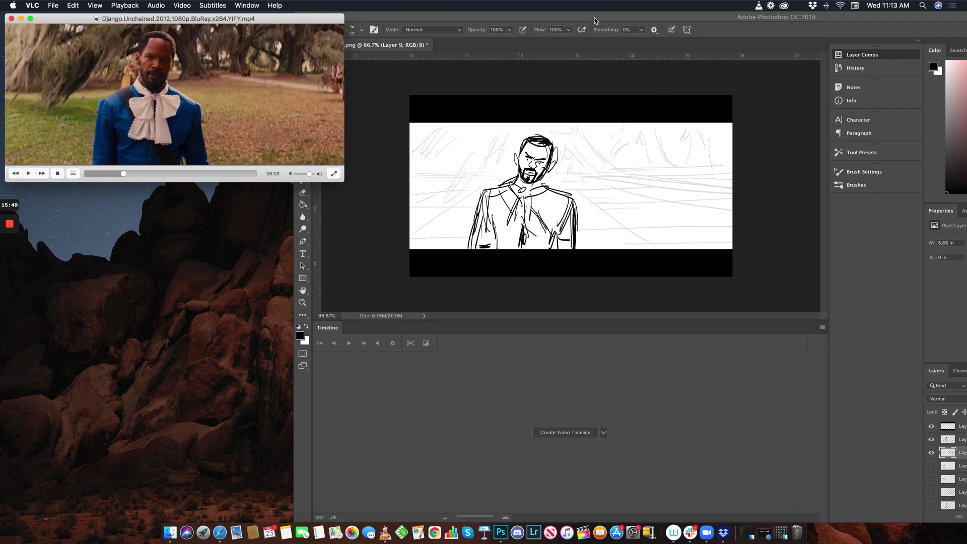
{"action": "left_click_drag", "start_coordinate": [556, 18], "coordinate": [348, 17]}
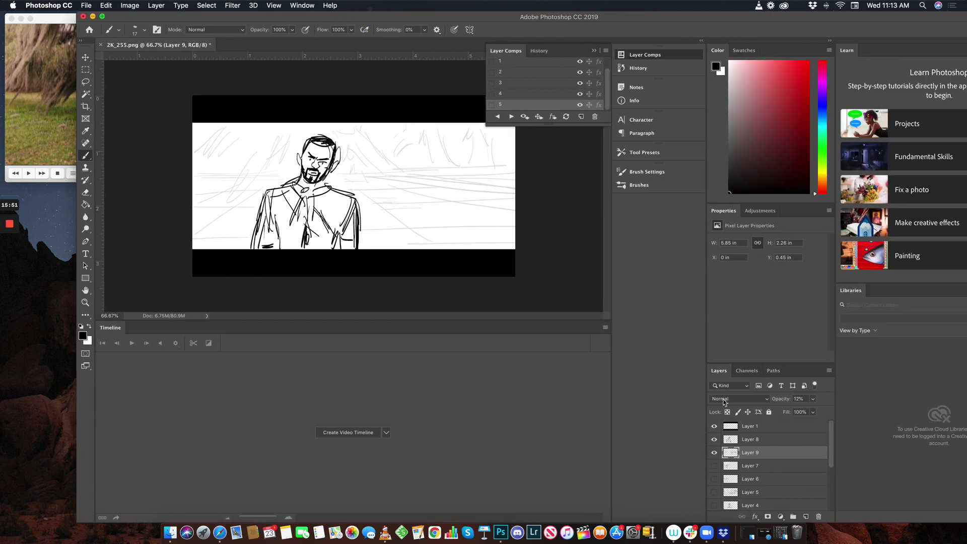
- Lower the opacity of character Layer 8 to 21% and add a new empty layer above it
{"action": "left_click", "coordinate": [773, 444]}
{"action": "left_click", "coordinate": [812, 399]}
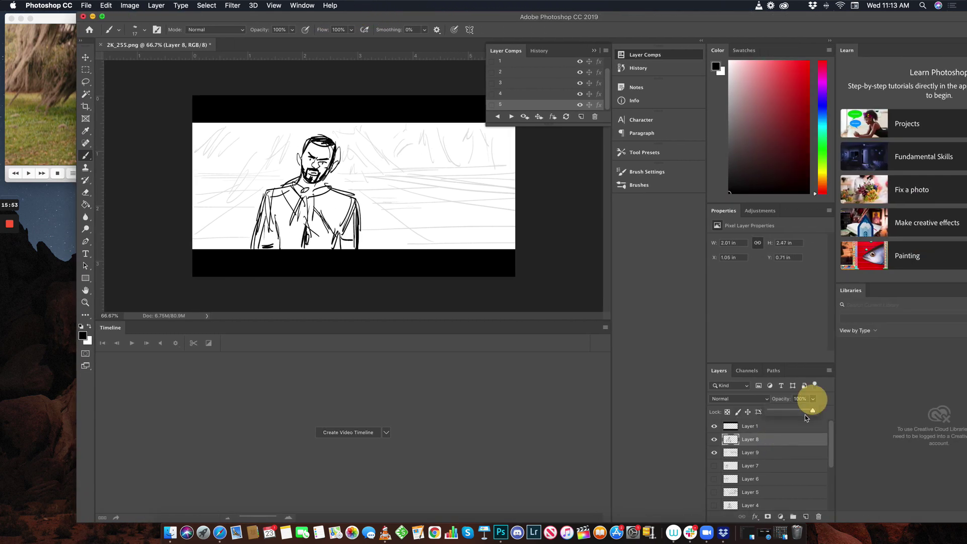
{"action": "left_click_drag", "start_coordinate": [786, 413], "coordinate": [778, 412]}
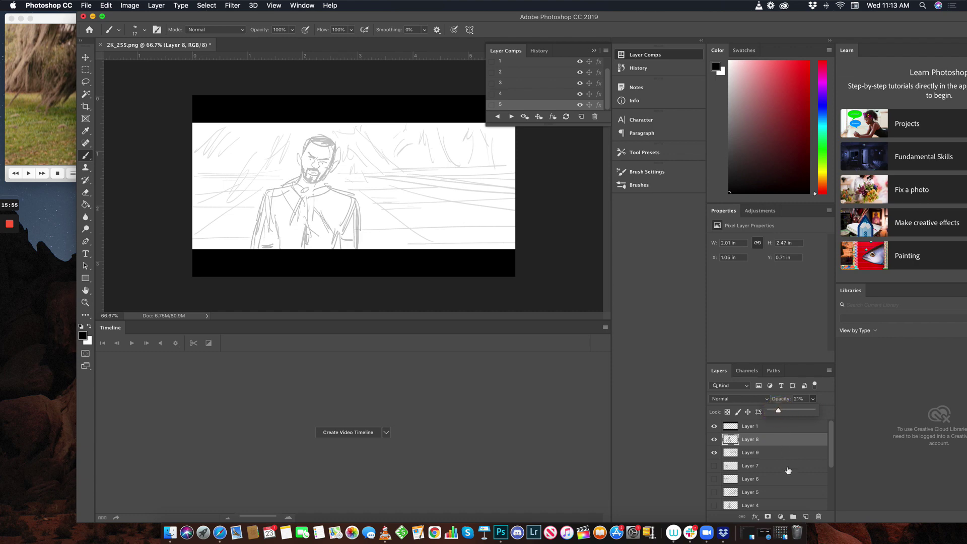
{"action": "left_click", "coordinate": [807, 517]}
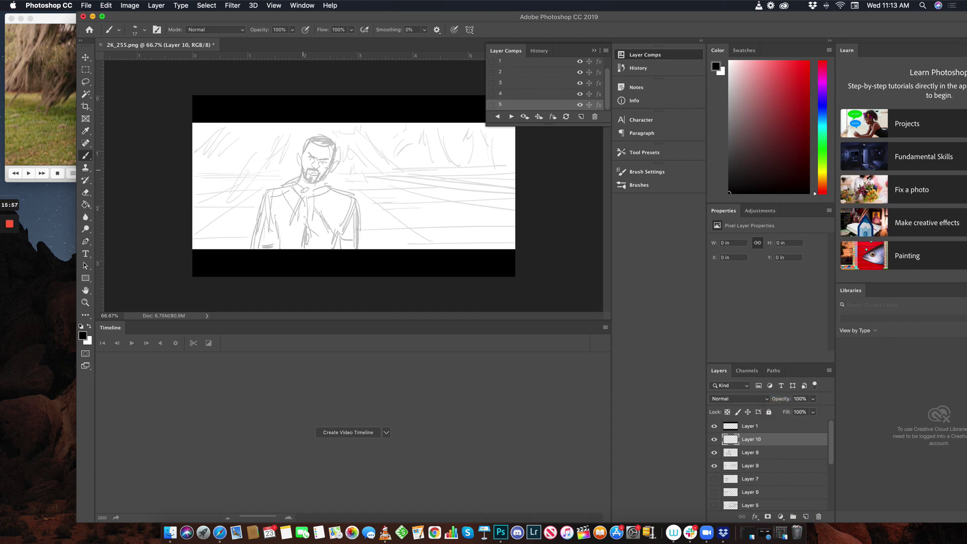
- Draw the man's new pose over the faded figure on Layer 10, outlining the head, neck, shoulders and both arms
{"action": "mouse_move", "coordinate": [303, 157]}
{"action": "left_mouse_down"}
{"action": "mouse_move", "coordinate": [312, 137]}
{"action": "mouse_move", "coordinate": [300, 165]}
{"action": "mouse_move", "coordinate": [326, 166]}
{"action": "mouse_move", "coordinate": [316, 188]}
{"action": "mouse_move", "coordinate": [281, 191]}
{"action": "mouse_move", "coordinate": [344, 204]}
{"action": "left_mouse_up"}
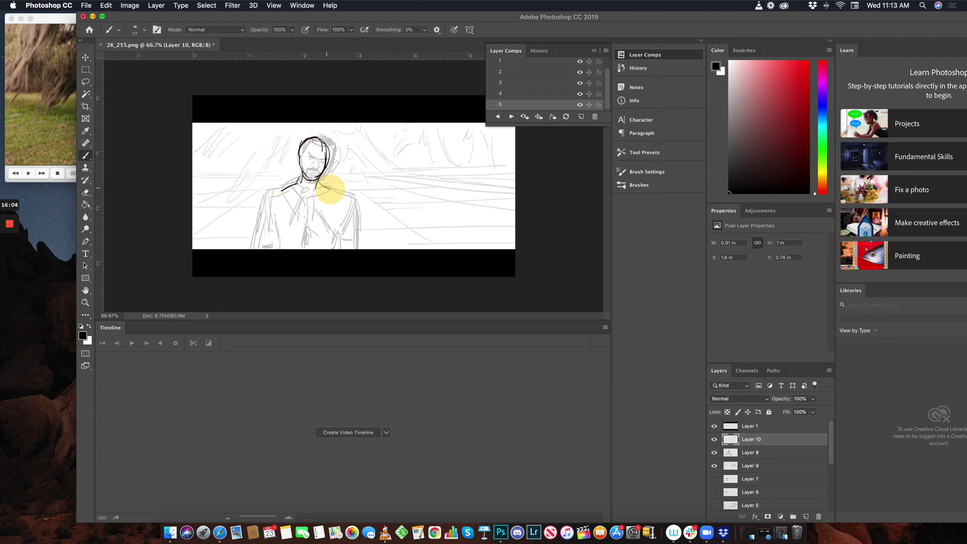
{"action": "left_click_drag", "start_coordinate": [297, 185], "coordinate": [264, 207]}
{"action": "mouse_move", "coordinate": [342, 193]}
{"action": "left_mouse_down"}
{"action": "mouse_move", "coordinate": [324, 190]}
{"action": "mouse_move", "coordinate": [349, 208]}
{"action": "mouse_move", "coordinate": [351, 222]}
{"action": "left_mouse_up"}
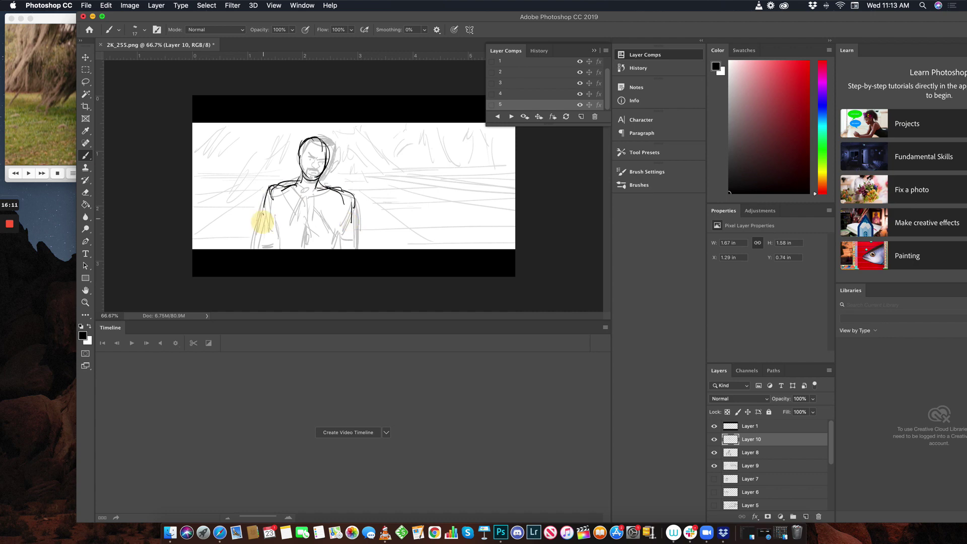
{"action": "left_click_drag", "start_coordinate": [262, 221], "coordinate": [280, 248]}
{"action": "mouse_move", "coordinate": [347, 204]}
{"action": "left_mouse_down"}
{"action": "mouse_move", "coordinate": [352, 235]}
{"action": "mouse_move", "coordinate": [330, 237]}
{"action": "mouse_move", "coordinate": [350, 245]}
{"action": "left_mouse_up"}
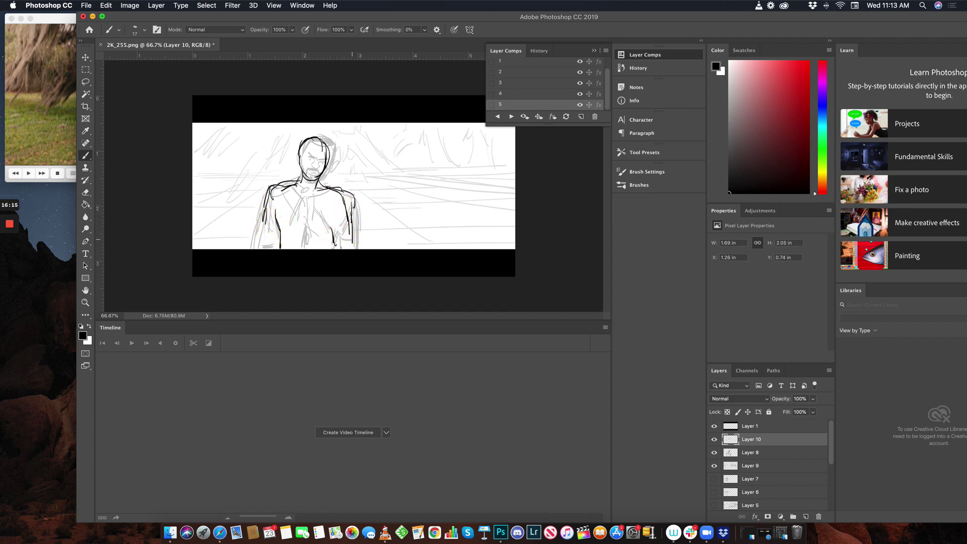
- Add the sleeve lines, cuffs, collar and central coat seam, and sketch the man's facial features on Layer 10
{"action": "left_click_drag", "start_coordinate": [264, 224], "coordinate": [270, 237]}
{"action": "mouse_move", "coordinate": [305, 189]}
{"action": "left_mouse_down"}
{"action": "mouse_move", "coordinate": [296, 219]}
{"action": "mouse_move", "coordinate": [309, 218]}
{"action": "left_mouse_up"}
{"action": "left_click_drag", "start_coordinate": [296, 185], "coordinate": [290, 196]}
{"action": "left_click_drag", "start_coordinate": [267, 201], "coordinate": [259, 248]}
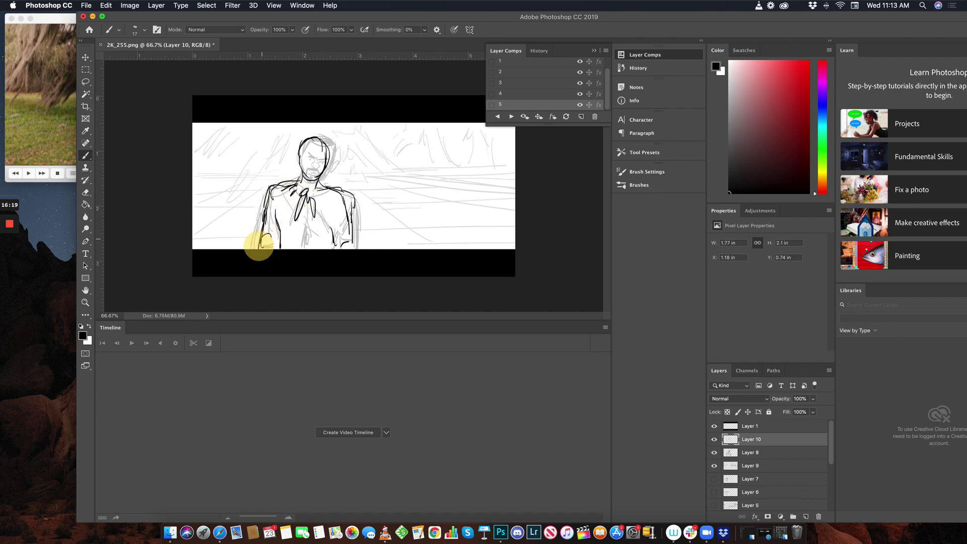
{"action": "left_click_drag", "start_coordinate": [308, 208], "coordinate": [305, 248]}
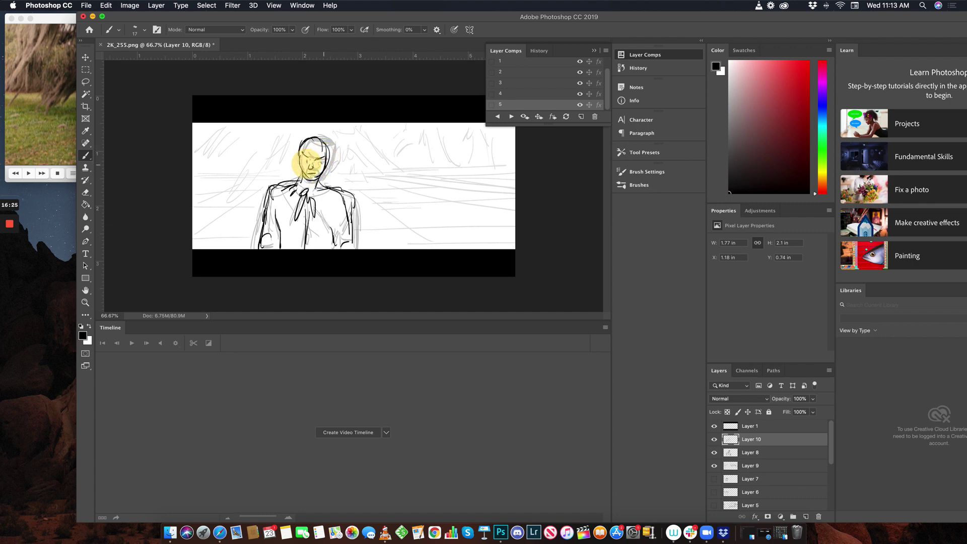
- Hide the faded Layer 8, keep background Layer 9 visible, and finish the man's ear, hair and beard on Layer 10
{"action": "left_click", "coordinate": [714, 467]}
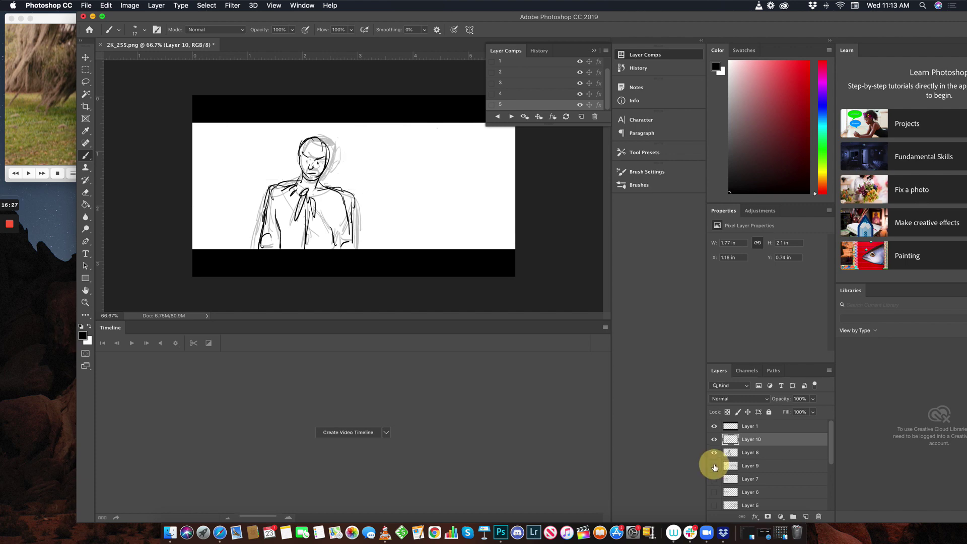
{"action": "left_click", "coordinate": [715, 465]}
{"action": "left_click", "coordinate": [716, 455]}
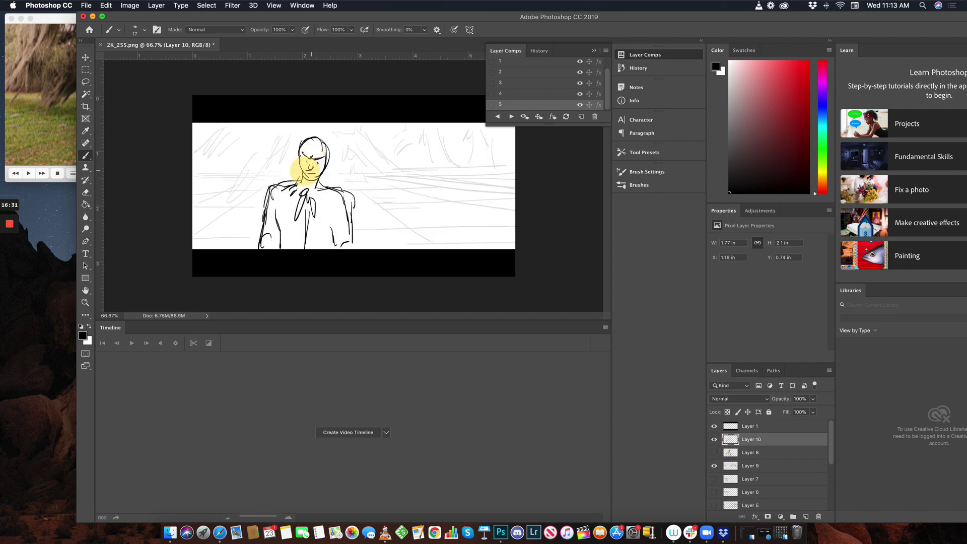
{"action": "mouse_move", "coordinate": [304, 175]}
{"action": "left_mouse_down"}
{"action": "mouse_move", "coordinate": [318, 172]}
{"action": "mouse_move", "coordinate": [321, 139]}
{"action": "mouse_move", "coordinate": [302, 144]}
{"action": "mouse_move", "coordinate": [297, 162]}
{"action": "mouse_move", "coordinate": [328, 164]}
{"action": "mouse_move", "coordinate": [332, 135]}
{"action": "left_mouse_up"}
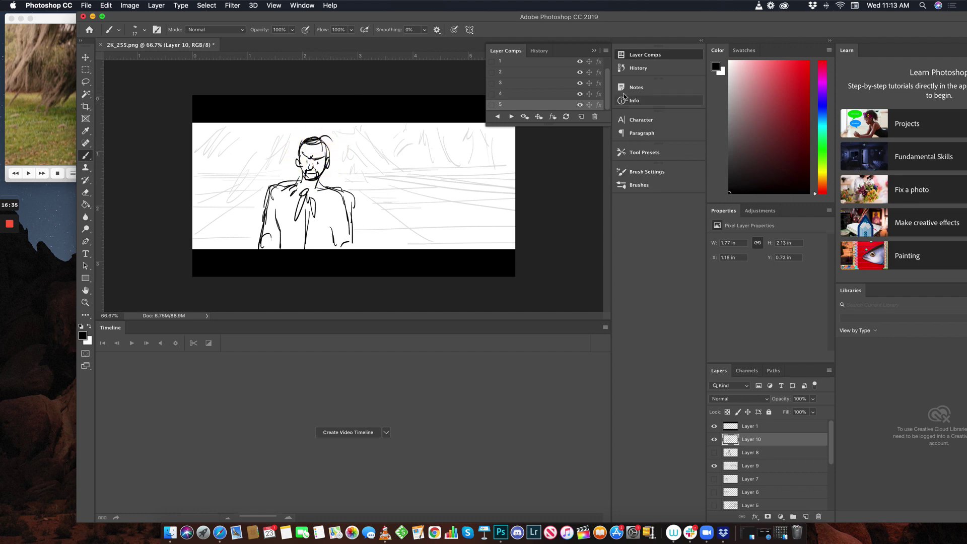
- Save the current layer visibility as a new layer comp named 6
{"action": "left_click", "coordinate": [581, 118]}
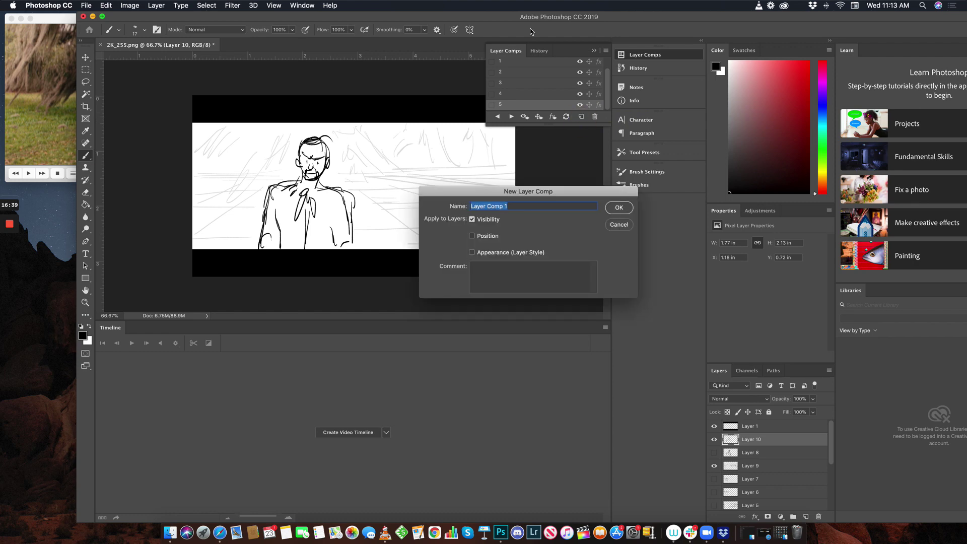
{"action": "left_click", "coordinate": [619, 207]}
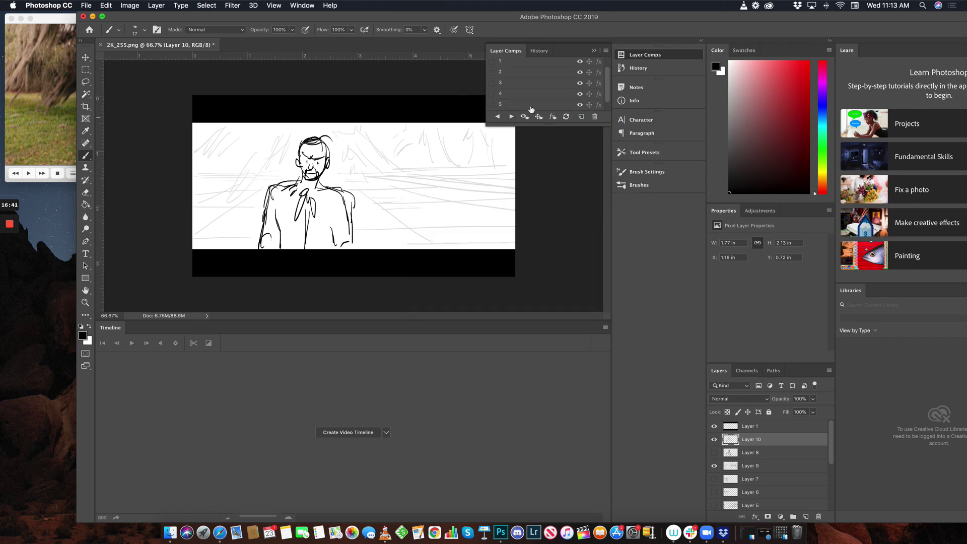
- Step backward and forward through the layer comps to review the panels between 2 and 6
{"action": "left_click", "coordinate": [497, 117]}
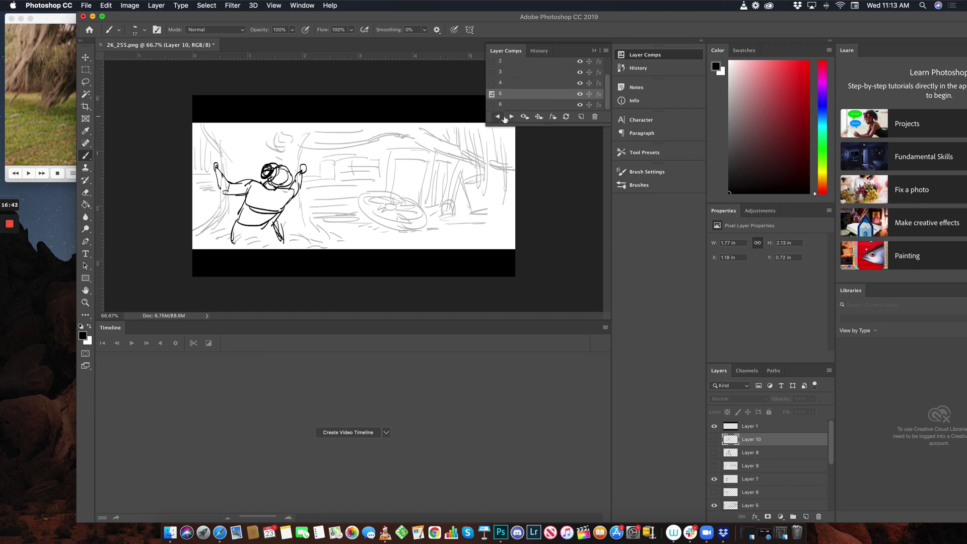
{"action": "left_click", "coordinate": [498, 117]}
{"action": "left_click", "coordinate": [498, 117]}
{"action": "left_click", "coordinate": [498, 117]}
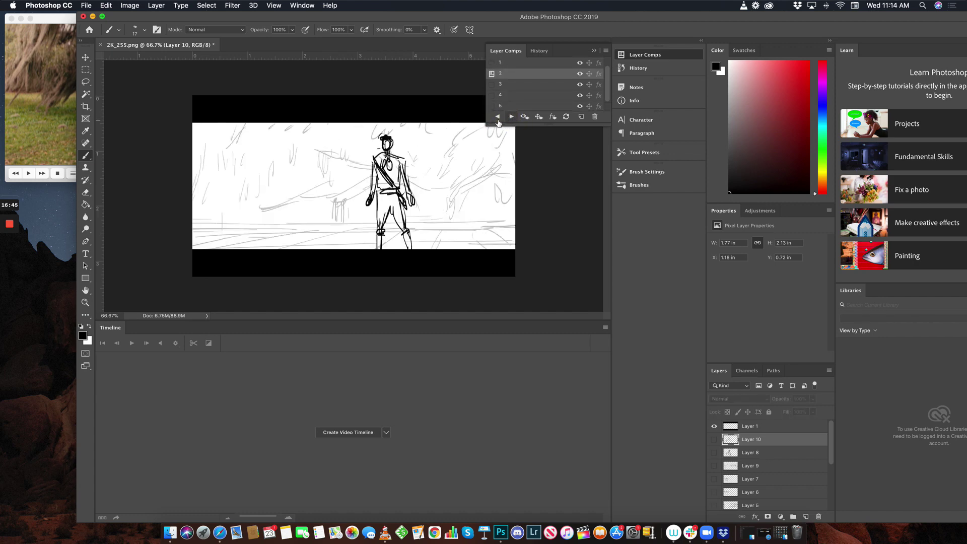
{"action": "left_click", "coordinate": [511, 117]}
{"action": "left_click", "coordinate": [511, 117]}
{"action": "left_click", "coordinate": [512, 117]}
{"action": "left_click", "coordinate": [512, 117]}
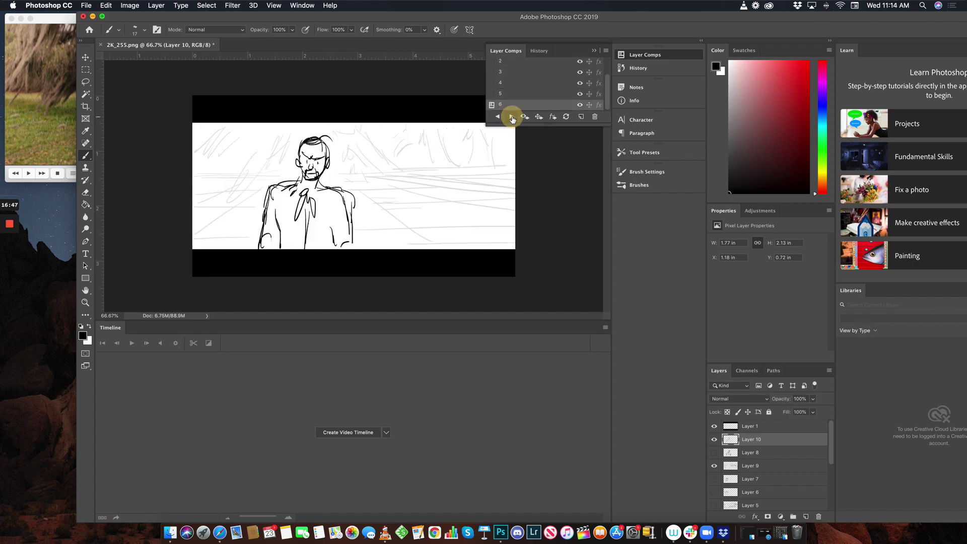
{"action": "left_click", "coordinate": [511, 117]}
{"action": "left_click", "coordinate": [498, 117]}
- Hide Layer 10, show Layer 8 and restore Layer 8's opacity to 100%
{"action": "left_click", "coordinate": [715, 440]}
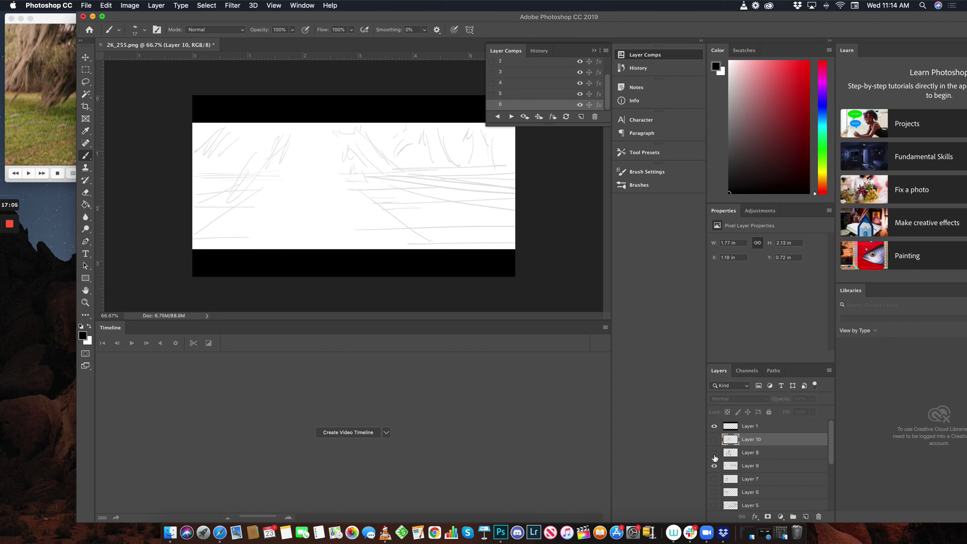
{"action": "left_click", "coordinate": [715, 453]}
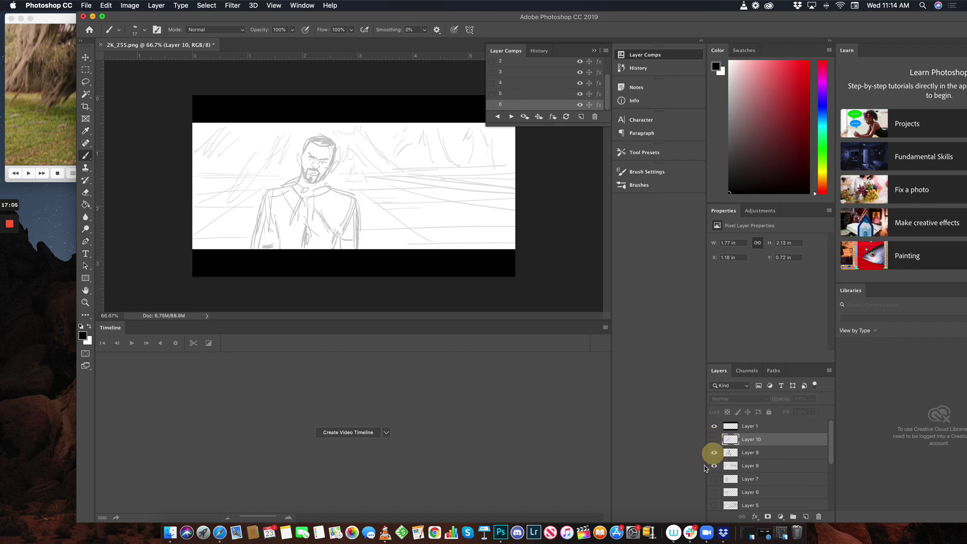
{"action": "left_click", "coordinate": [770, 455]}
{"action": "left_click", "coordinate": [813, 398]}
{"action": "left_click_drag", "start_coordinate": [811, 411], "coordinate": [834, 407]}
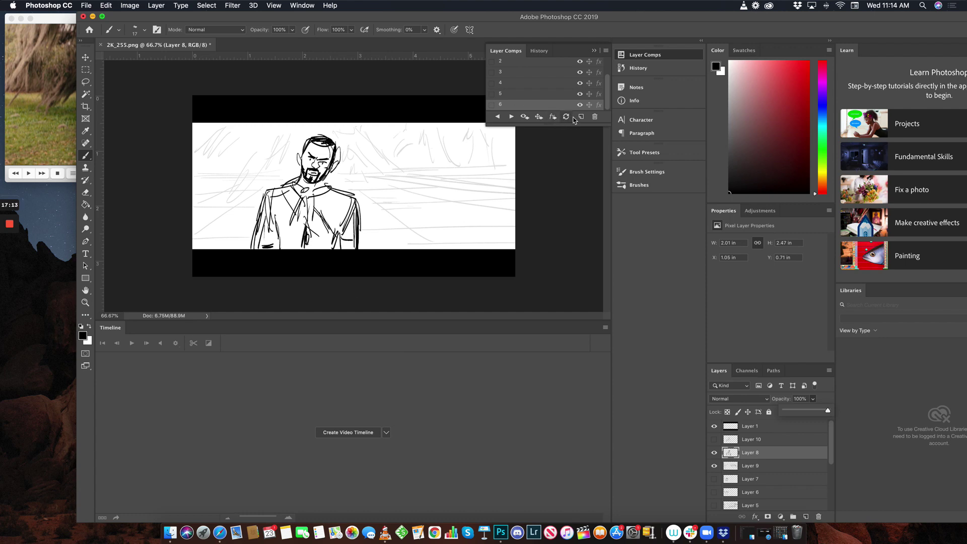
- Step back through the layer comps and check what comp 6 shows
{"action": "left_click", "coordinate": [607, 108]}
{"action": "left_click", "coordinate": [498, 117]}
{"action": "left_click", "coordinate": [497, 117]}
{"action": "left_click", "coordinate": [498, 117]}
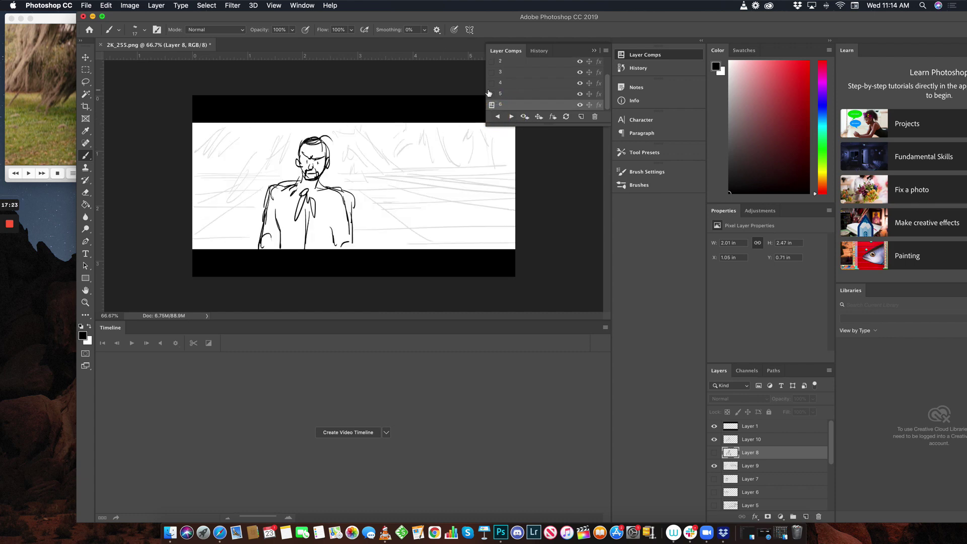
- Hide Layer 10, show Layer 8, update layer comp 6 with this visibility, and check it against the preceding comp
{"action": "left_click", "coordinate": [714, 439]}
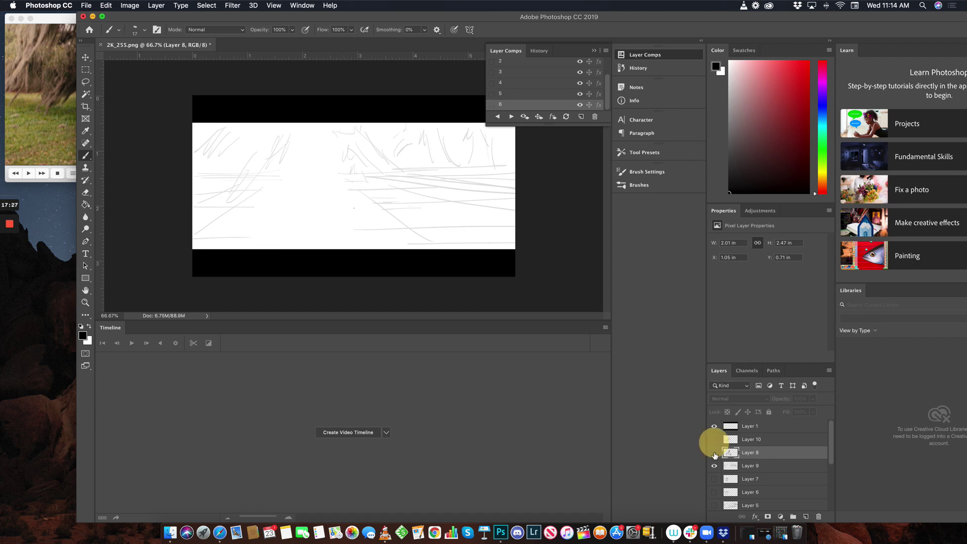
{"action": "left_click", "coordinate": [715, 452]}
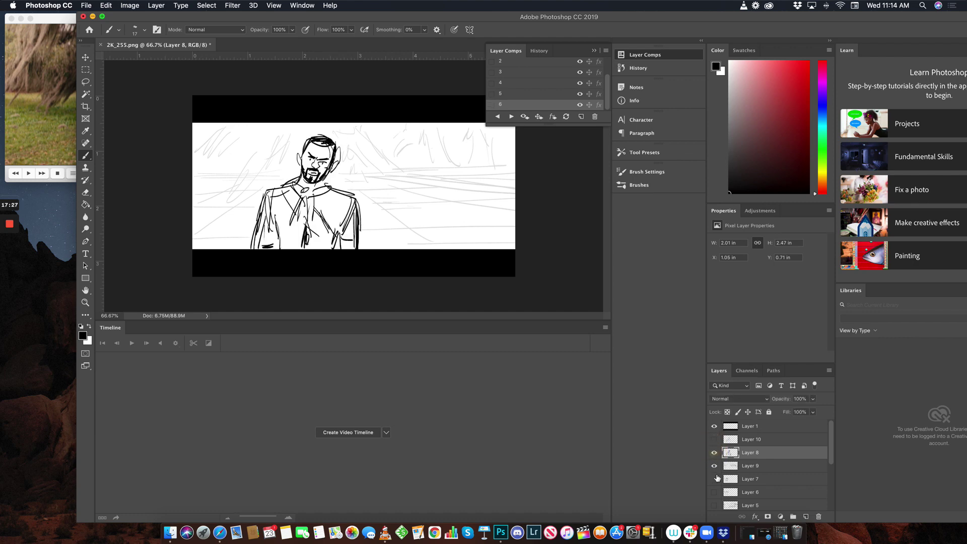
{"action": "left_click", "coordinate": [566, 116]}
{"action": "left_click", "coordinate": [498, 117]}
{"action": "left_click", "coordinate": [511, 117]}
- Hide Layer 8, show Layer 10, and save this pose as a new layer comp named 7 that records visibility
{"action": "left_click", "coordinate": [715, 453]}
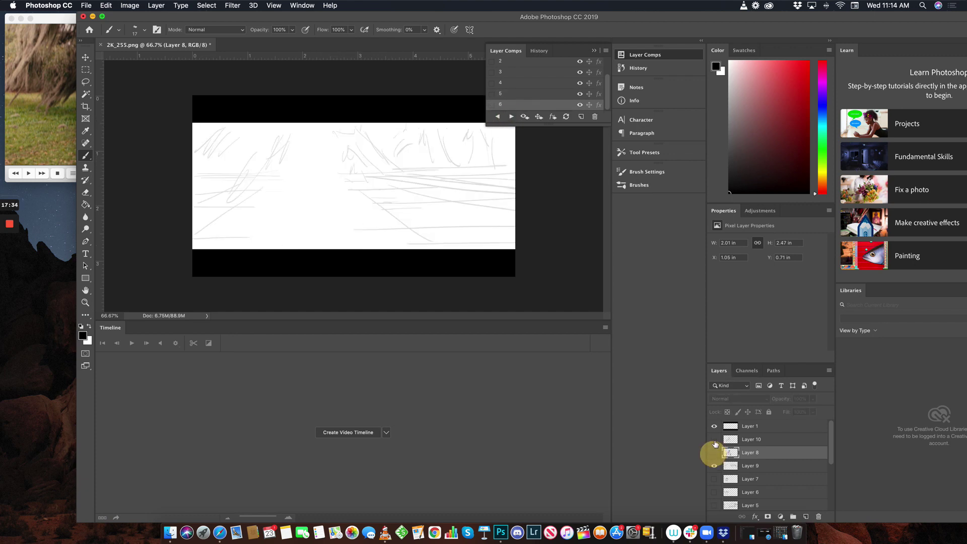
{"action": "left_click", "coordinate": [714, 439]}
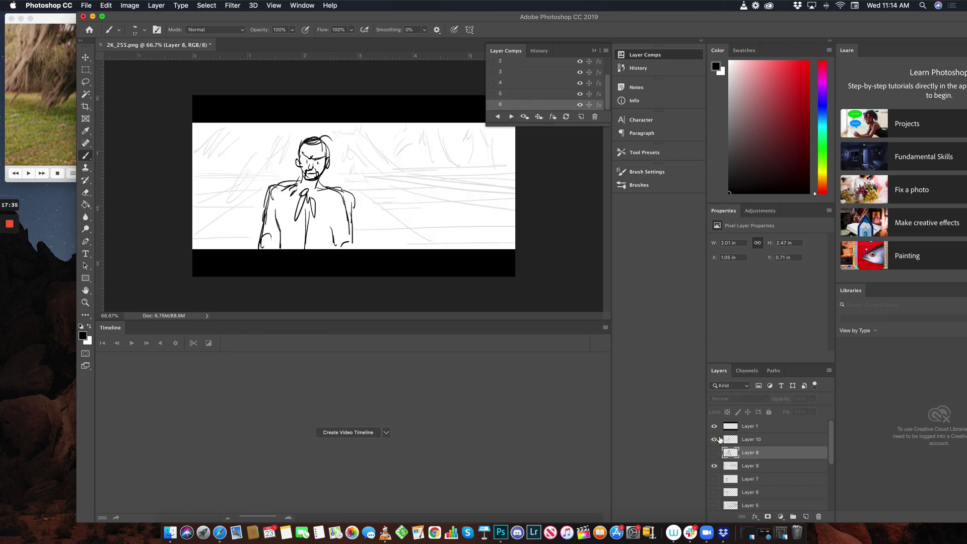
{"action": "left_click", "coordinate": [581, 117]}
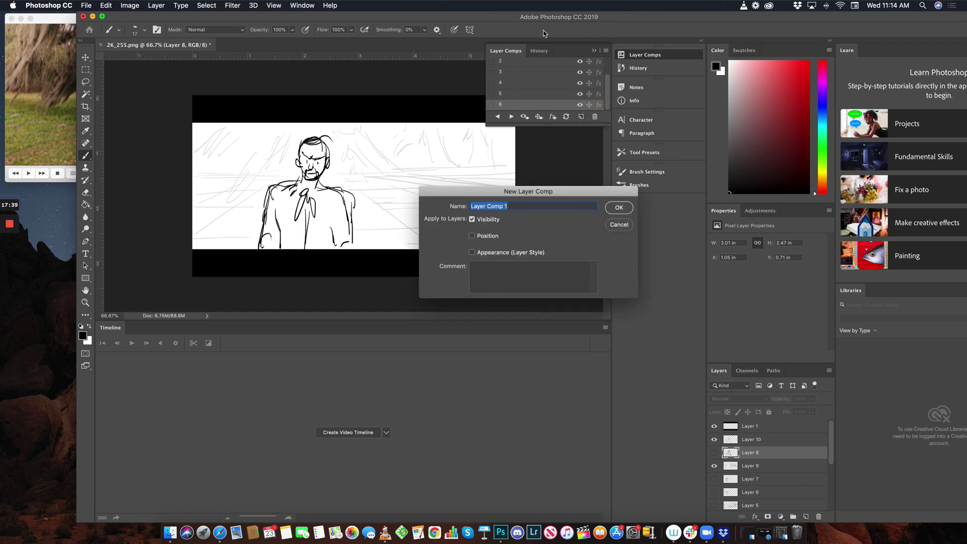
{"action": "type", "text": "7"}
{"action": "left_click", "coordinate": [620, 208]}
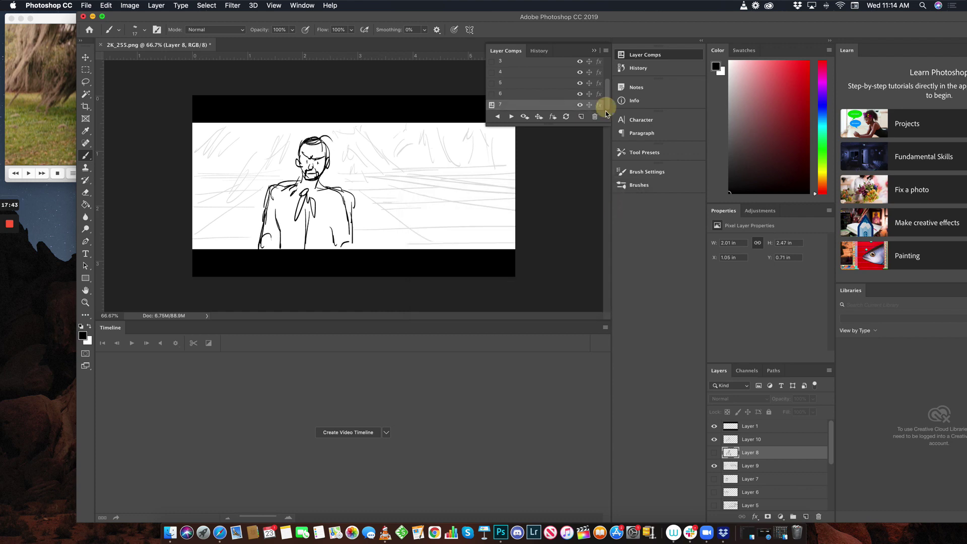
- Play through the layer comps in order from 1 to 7 to review the storyboard sequence
{"action": "left_click", "coordinate": [498, 117]}
{"action": "left_click", "coordinate": [498, 117]}
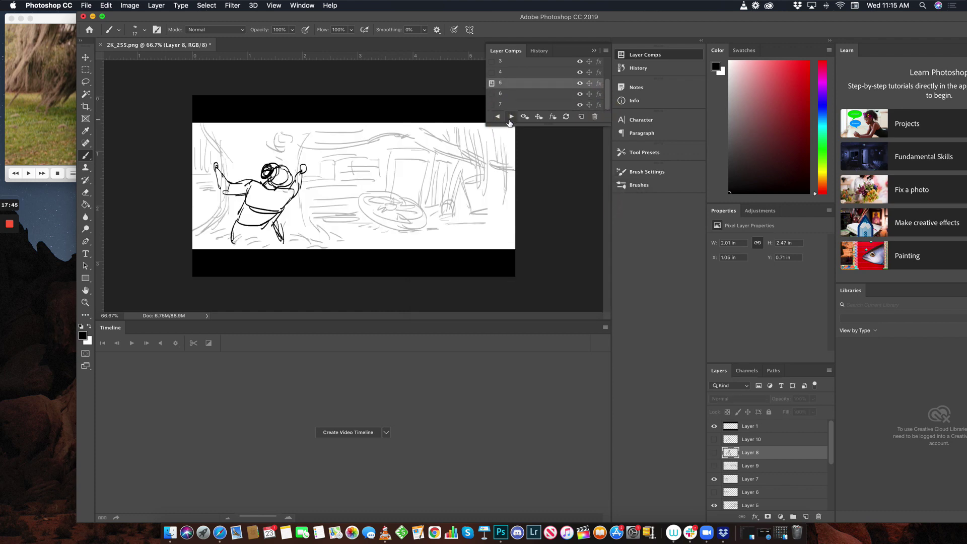
{"action": "left_click", "coordinate": [498, 117]}
{"action": "left_click", "coordinate": [511, 118]}
{"action": "left_click", "coordinate": [511, 119]}
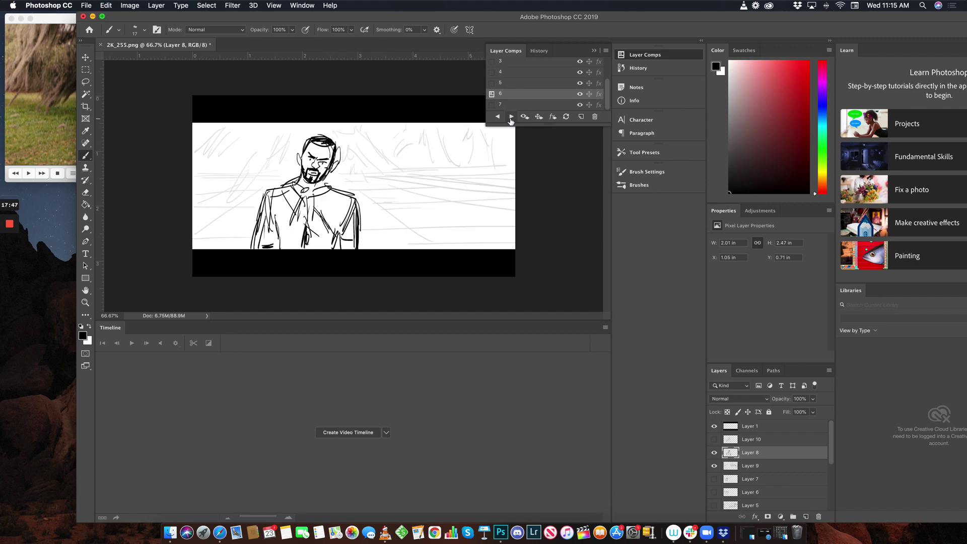
{"action": "left_click", "coordinate": [510, 118]}
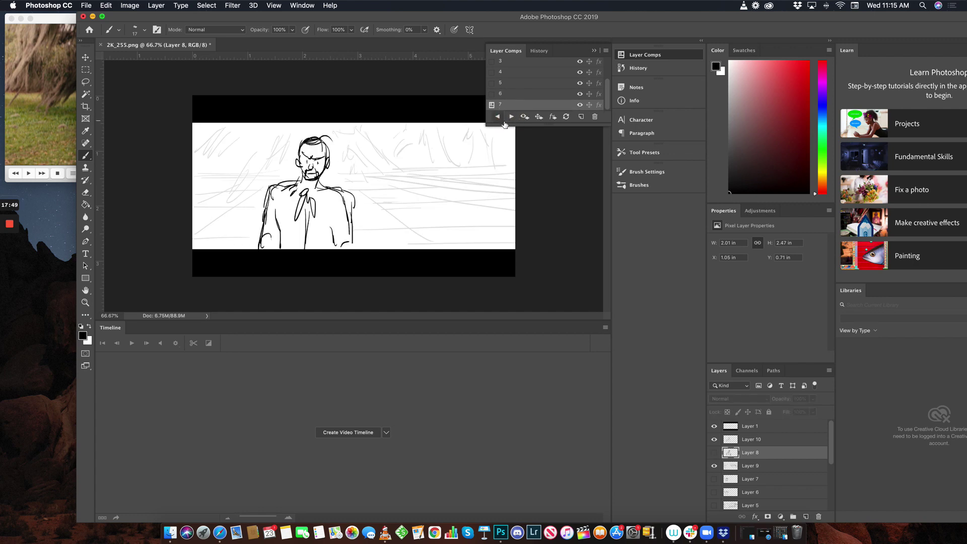
{"action": "left_click", "coordinate": [512, 118]}
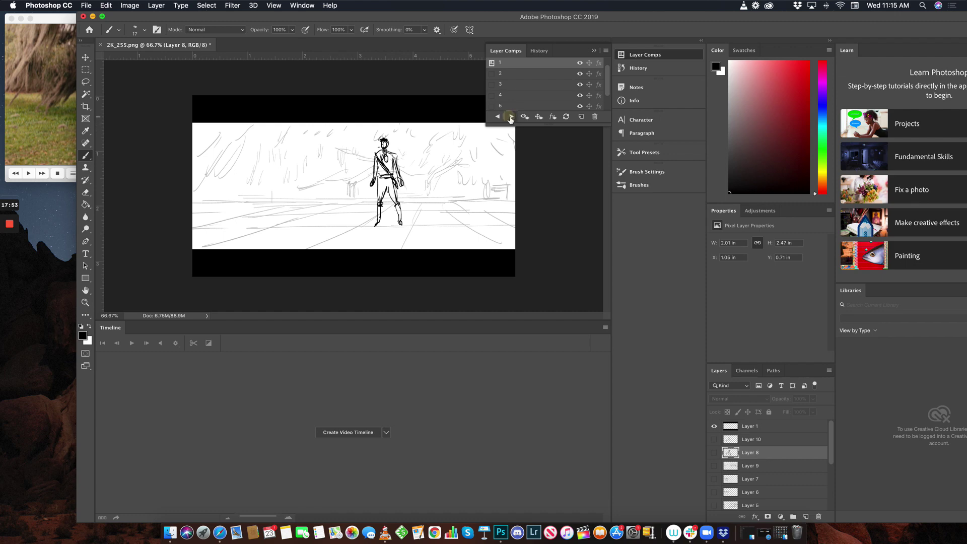
{"action": "left_click", "coordinate": [512, 118]}
{"action": "left_click", "coordinate": [512, 117]}
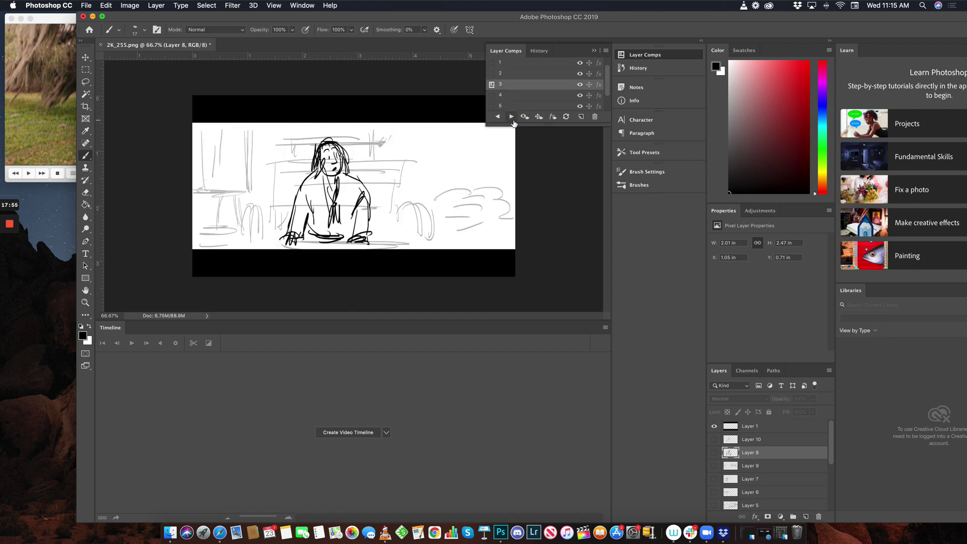
{"action": "left_click", "coordinate": [511, 117]}
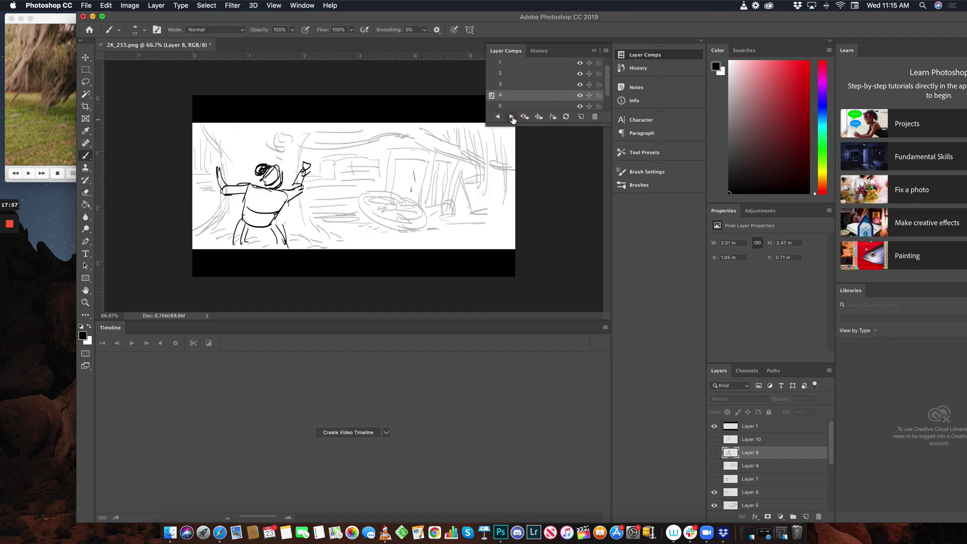
{"action": "left_click", "coordinate": [512, 118]}
{"action": "left_click", "coordinate": [511, 118]}
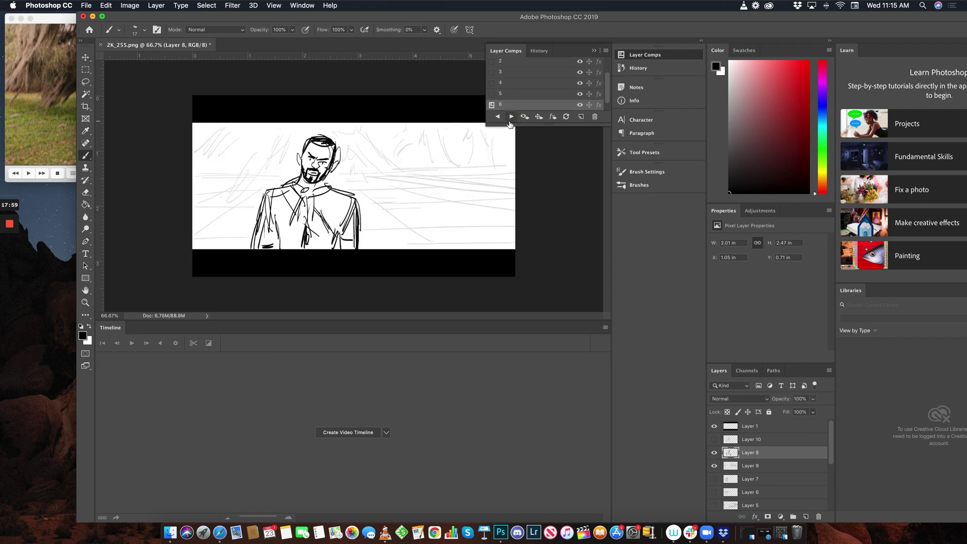
{"action": "left_click", "coordinate": [510, 118]}
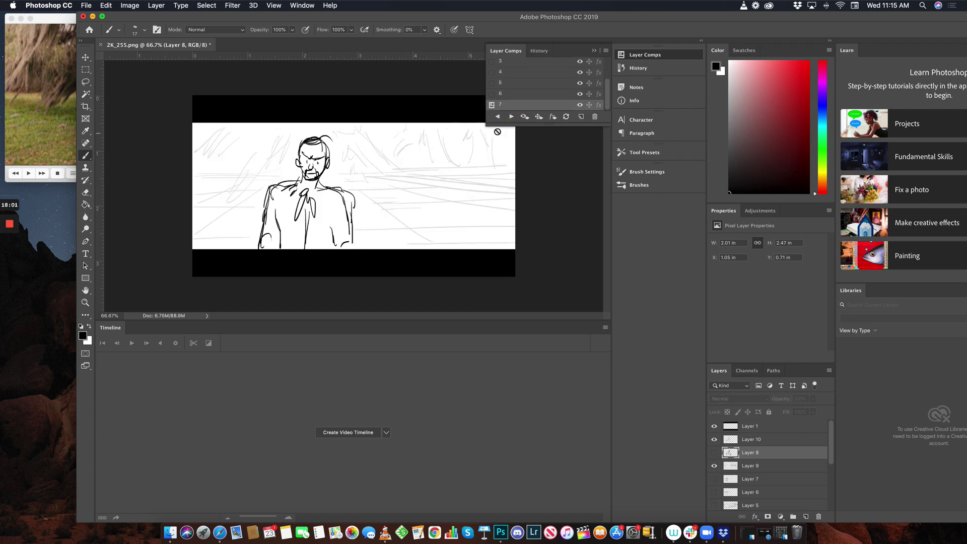
- Switch to VLC, play the film on to the shot of the bearded man by the tree, pause there, and return to Photoshop
{"action": "left_click", "coordinate": [25, 73]}
{"action": "left_click", "coordinate": [29, 175]}
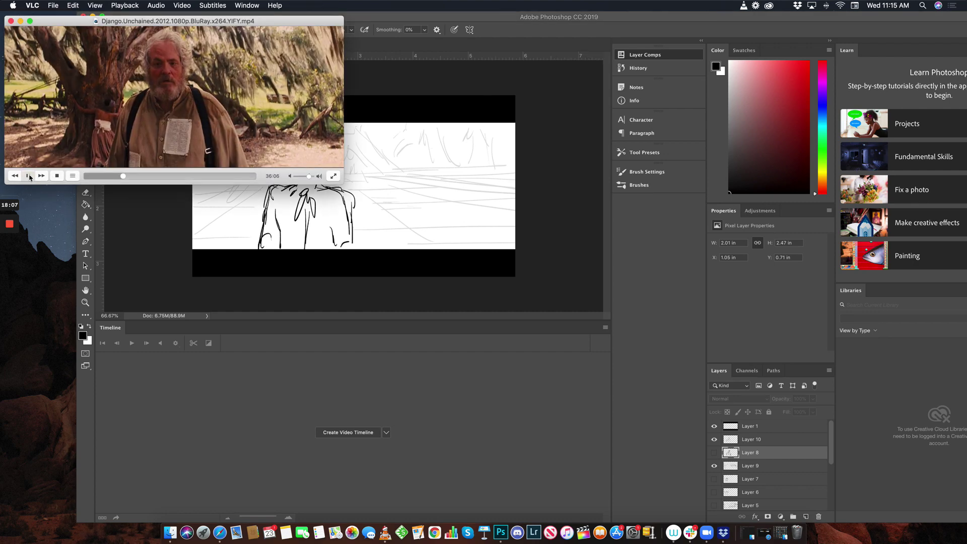
{"action": "left_click", "coordinate": [29, 176]}
{"action": "left_click", "coordinate": [584, 228]}
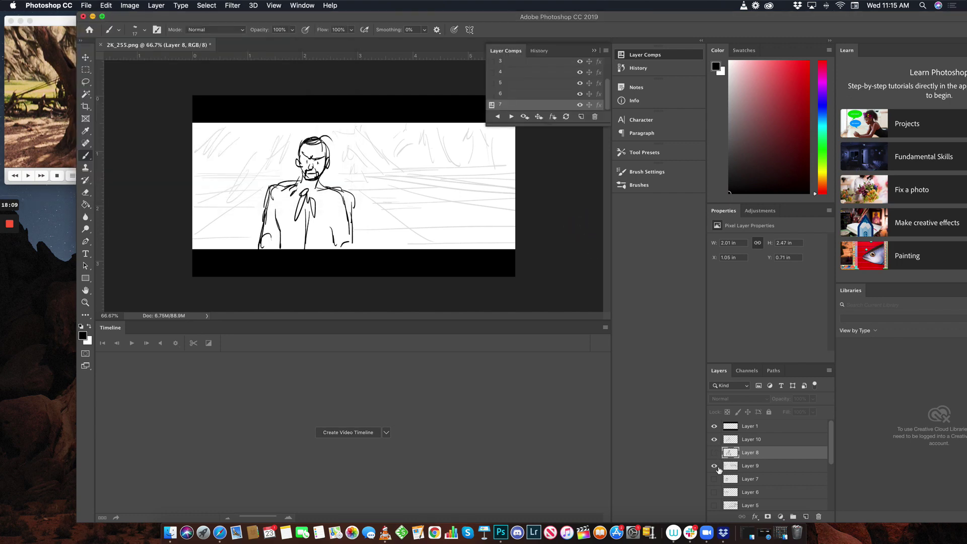
- Hide Layer 9 and Layer 10 and add a new empty layer above them for the next character
{"action": "left_click", "coordinate": [715, 466]}
{"action": "left_click", "coordinate": [715, 439]}
{"action": "left_click", "coordinate": [775, 443]}
{"action": "left_click", "coordinate": [806, 517]}
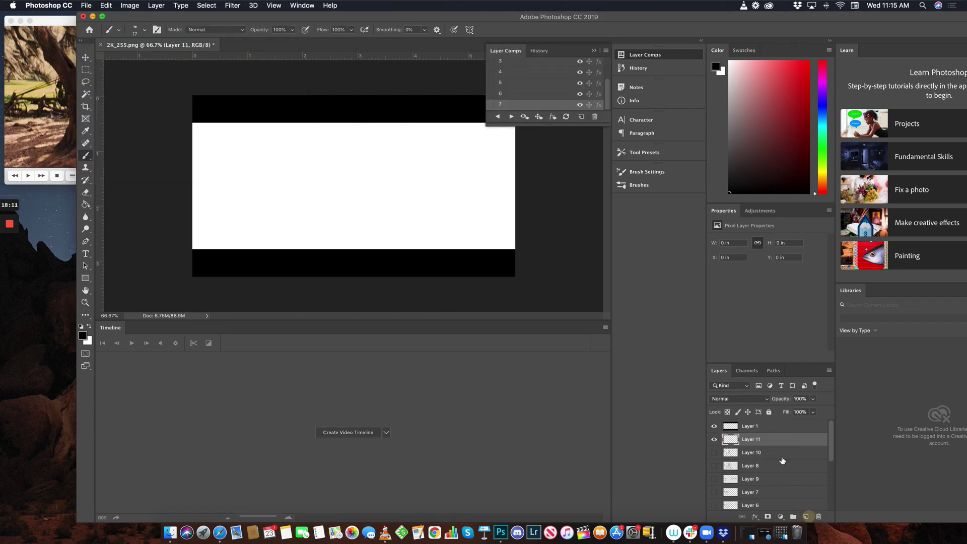
- Rearrange the Photoshop and video windows so the paused reference frame is visible beside the canvas
{"action": "left_click_drag", "start_coordinate": [344, 19], "coordinate": [500, 20]}
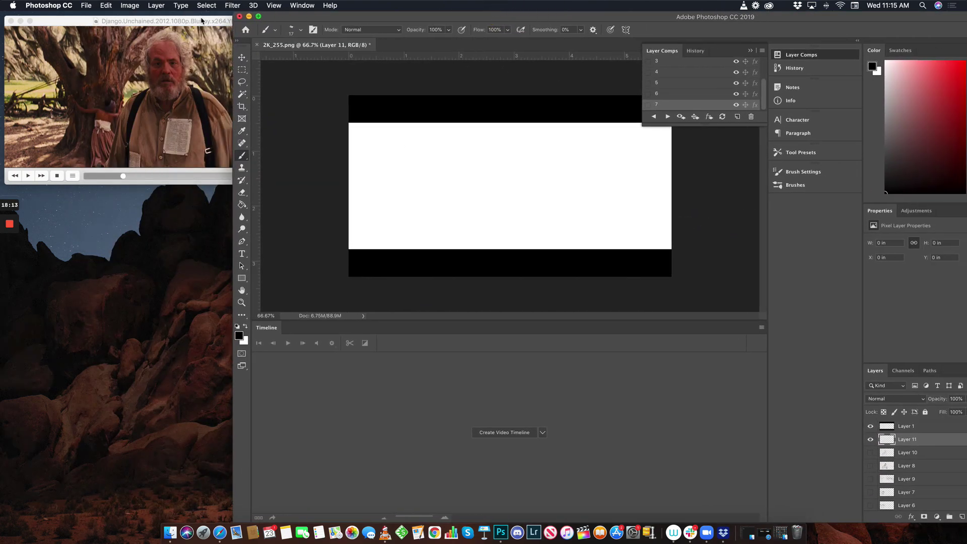
{"action": "left_click_drag", "start_coordinate": [226, 23], "coordinate": [224, 18]}
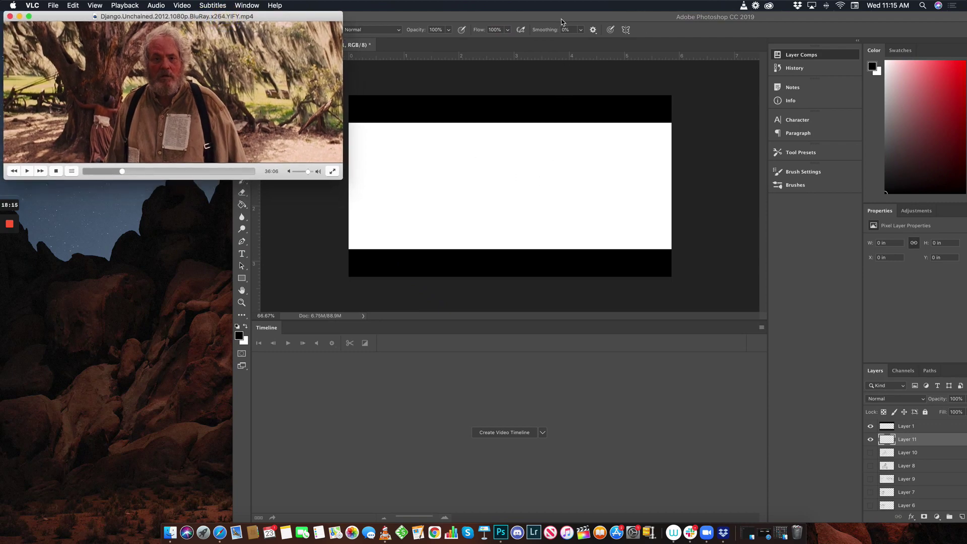
{"action": "left_click_drag", "start_coordinate": [561, 19], "coordinate": [521, 6]}
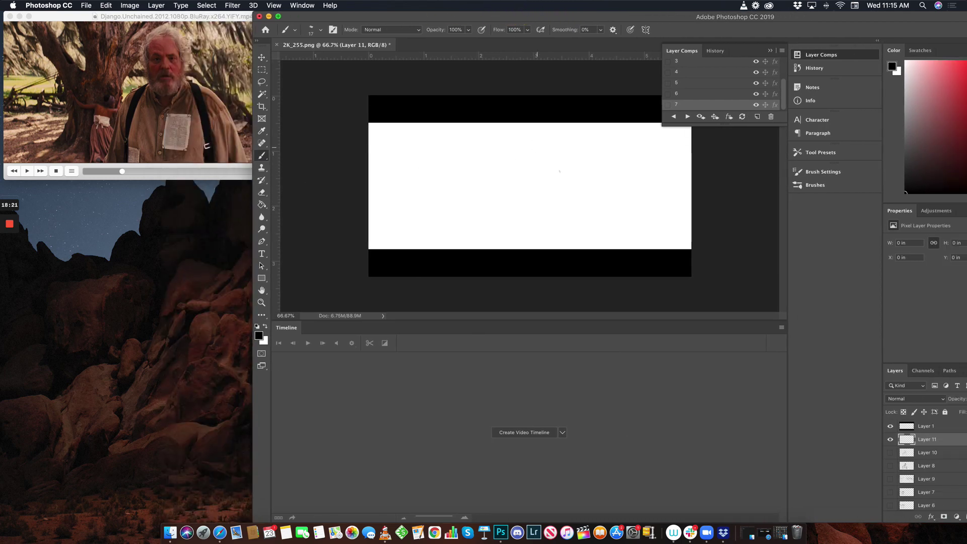
- Sketch the bearded man's head outline, neck, sloping shoulders and both suspender straps on Layer 11 with the brush
{"action": "mouse_move", "coordinate": [510, 165]}
{"action": "left_mouse_down"}
{"action": "mouse_move", "coordinate": [536, 144]}
{"action": "mouse_move", "coordinate": [542, 175]}
{"action": "mouse_move", "coordinate": [518, 181]}
{"action": "mouse_move", "coordinate": [542, 172]}
{"action": "left_mouse_up"}
{"action": "mouse_move", "coordinate": [542, 166]}
{"action": "left_mouse_down"}
{"action": "mouse_move", "coordinate": [535, 186]}
{"action": "mouse_move", "coordinate": [524, 185]}
{"action": "mouse_move", "coordinate": [527, 198]}
{"action": "mouse_move", "coordinate": [531, 188]}
{"action": "left_mouse_up"}
{"action": "mouse_move", "coordinate": [537, 186]}
{"action": "left_mouse_down"}
{"action": "mouse_move", "coordinate": [485, 204]}
{"action": "mouse_move", "coordinate": [475, 239]}
{"action": "left_mouse_up"}
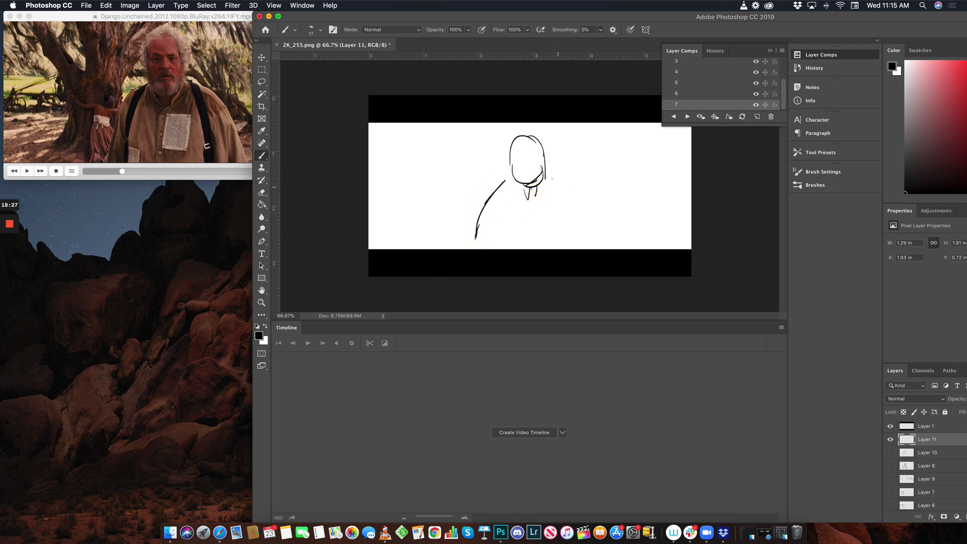
{"action": "mouse_move", "coordinate": [552, 178]}
{"action": "left_mouse_down"}
{"action": "mouse_move", "coordinate": [590, 212]}
{"action": "mouse_move", "coordinate": [601, 242]}
{"action": "left_mouse_up"}
{"action": "mouse_move", "coordinate": [494, 247]}
{"action": "left_mouse_down"}
{"action": "mouse_move", "coordinate": [505, 182]}
{"action": "mouse_move", "coordinate": [499, 246]}
{"action": "left_mouse_up"}
{"action": "left_click_drag", "start_coordinate": [561, 188], "coordinate": [566, 244]}
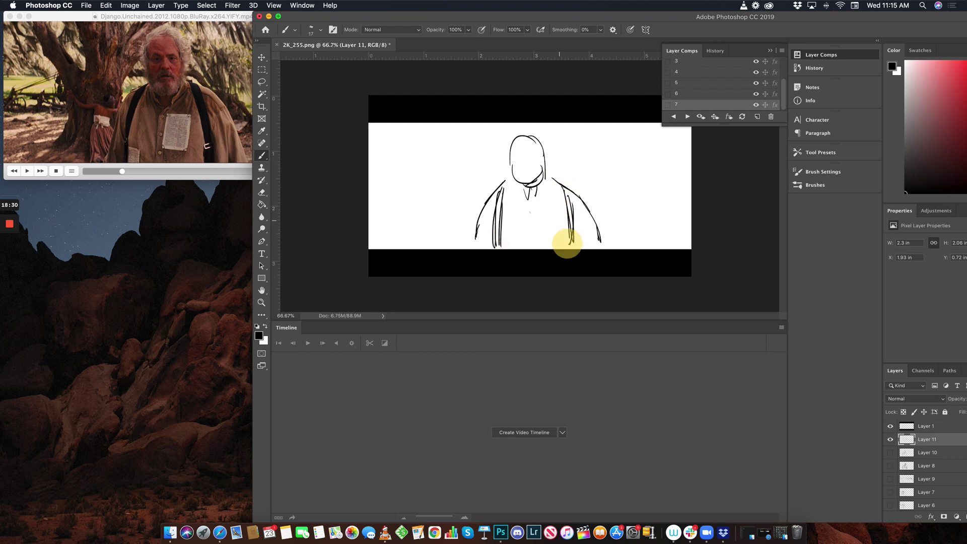
- Draw the shirt's buttoned front, the page pinned to the chest with its text lines, and the pocket edge at the waist
{"action": "left_click_drag", "start_coordinate": [529, 199], "coordinate": [528, 248]}
{"action": "left_click", "coordinate": [532, 215]}
{"action": "mouse_move", "coordinate": [543, 205]}
{"action": "left_mouse_down"}
{"action": "mouse_move", "coordinate": [543, 237]}
{"action": "mouse_move", "coordinate": [557, 214]}
{"action": "left_mouse_up"}
{"action": "left_click_drag", "start_coordinate": [550, 222], "coordinate": [559, 233]}
{"action": "mouse_move", "coordinate": [548, 237]}
{"action": "left_mouse_down"}
{"action": "mouse_move", "coordinate": [509, 240]}
{"action": "mouse_move", "coordinate": [512, 248]}
{"action": "left_mouse_up"}
- Draw the man's beard, moustache, facial features, swept hair and ears
{"action": "mouse_move", "coordinate": [509, 163]}
{"action": "left_mouse_down"}
{"action": "mouse_move", "coordinate": [535, 174]}
{"action": "mouse_move", "coordinate": [529, 199]}
{"action": "mouse_move", "coordinate": [540, 169]}
{"action": "mouse_move", "coordinate": [539, 181]}
{"action": "left_mouse_up"}
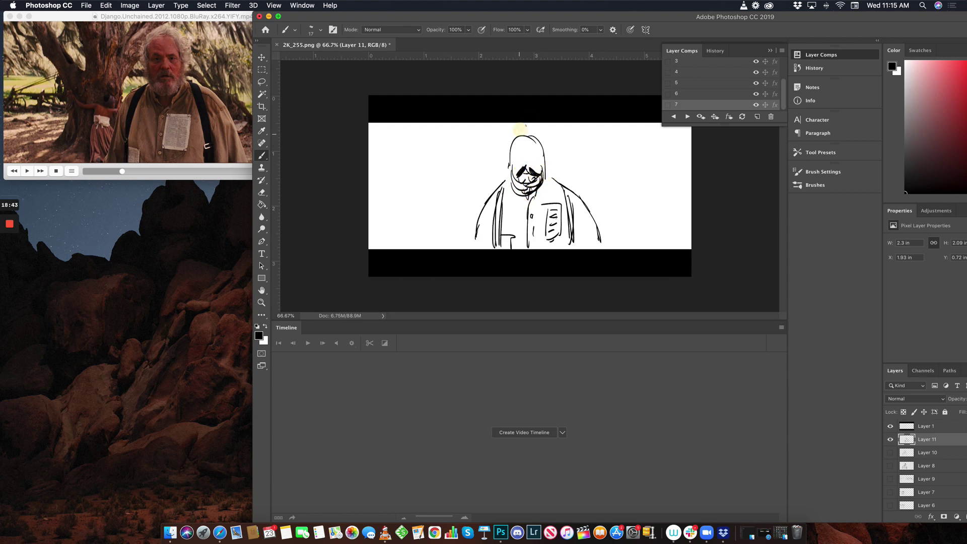
{"action": "left_click_drag", "start_coordinate": [520, 130], "coordinate": [518, 134]}
{"action": "left_click_drag", "start_coordinate": [526, 131], "coordinate": [537, 131]}
{"action": "mouse_move", "coordinate": [529, 134]}
{"action": "left_mouse_down"}
{"action": "mouse_move", "coordinate": [544, 142]}
{"action": "mouse_move", "coordinate": [507, 151]}
{"action": "left_mouse_up"}
{"action": "mouse_move", "coordinate": [514, 139]}
{"action": "left_mouse_down"}
{"action": "mouse_move", "coordinate": [508, 158]}
{"action": "mouse_move", "coordinate": [521, 147]}
{"action": "mouse_move", "coordinate": [537, 153]}
{"action": "left_mouse_up"}
{"action": "mouse_move", "coordinate": [533, 155]}
{"action": "left_mouse_down"}
{"action": "mouse_move", "coordinate": [502, 159]}
{"action": "mouse_move", "coordinate": [511, 170]}
{"action": "mouse_move", "coordinate": [550, 172]}
{"action": "left_mouse_up"}
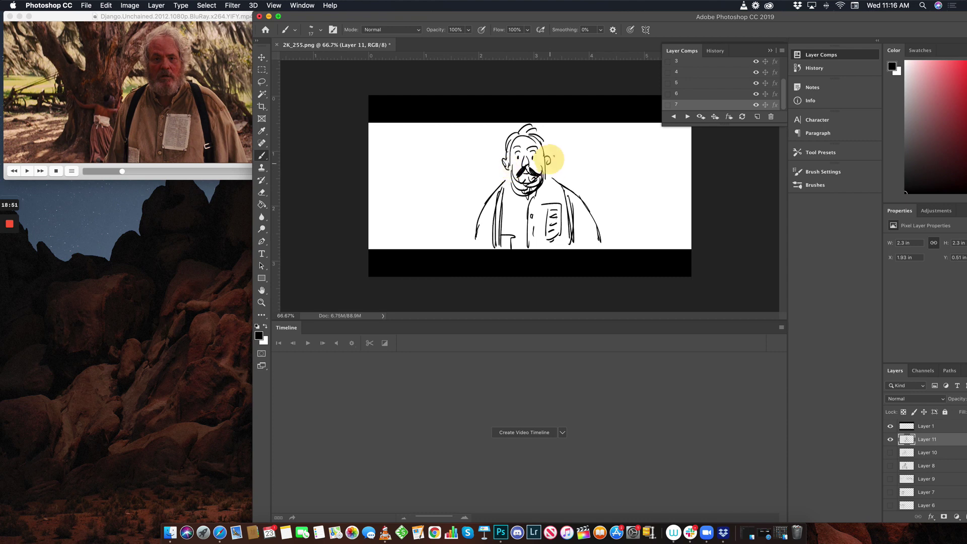
- Reinforce the outer outlines of both arms and add a finishing stroke beside the man's ear
{"action": "left_click_drag", "start_coordinate": [494, 197], "coordinate": [479, 231]}
{"action": "left_click_drag", "start_coordinate": [587, 212], "coordinate": [600, 249]}
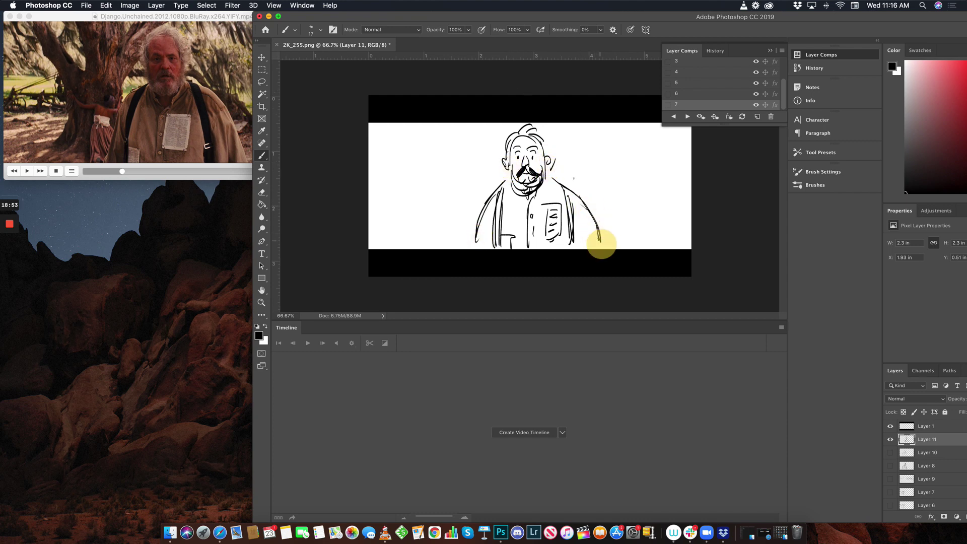
{"action": "mouse_move", "coordinate": [554, 153]}
{"action": "left_mouse_down"}
{"action": "mouse_move", "coordinate": [555, 168]}
{"action": "mouse_move", "coordinate": [547, 158]}
{"action": "left_mouse_up"}
- Add a new background layer directly below Layer 11 and set its opacity to 13%
{"action": "left_click_drag", "start_coordinate": [554, 17], "coordinate": [482, 15]}
{"action": "left_click", "coordinate": [784, 453]}
{"action": "left_click", "coordinate": [808, 516]}
{"action": "left_click", "coordinate": [897, 399]}
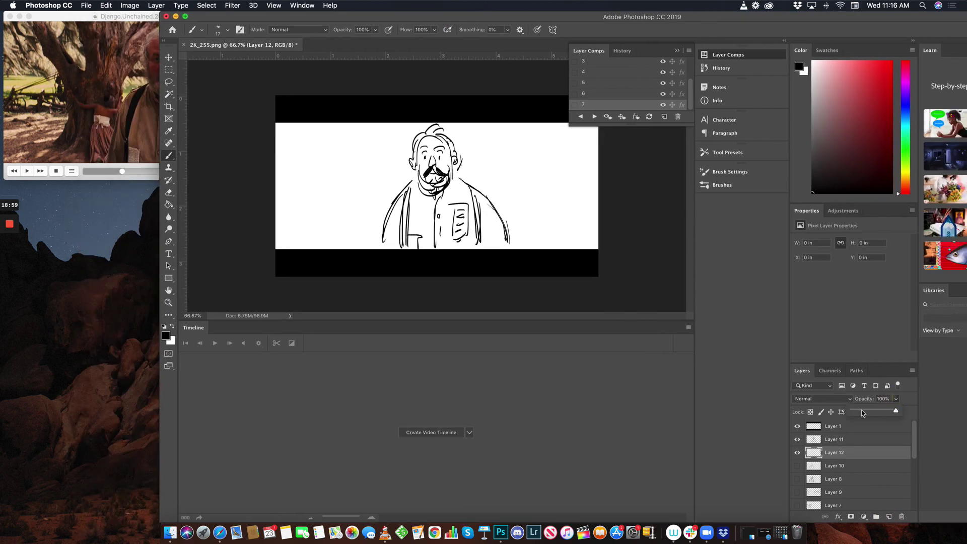
{"action": "left_click_drag", "start_coordinate": [899, 410], "coordinate": [859, 410]}
- Bring the reference frame back into view and sketch a faint horizon line on both sides of the man
{"action": "left_click_drag", "start_coordinate": [384, 21], "coordinate": [525, 6]}
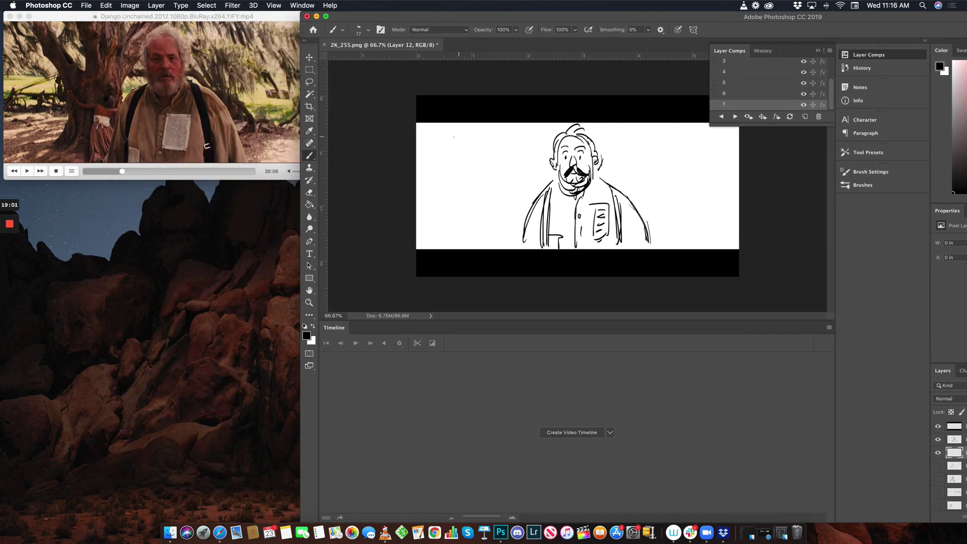
{"action": "left_click_drag", "start_coordinate": [430, 192], "coordinate": [540, 189]}
{"action": "left_click_drag", "start_coordinate": [641, 191], "coordinate": [751, 192]}
- Sketch the large tree behind the man on Layer 12, with its branches, trunk and spreading roots
{"action": "mouse_move", "coordinate": [454, 124]}
{"action": "left_mouse_down"}
{"action": "mouse_move", "coordinate": [473, 151]}
{"action": "mouse_move", "coordinate": [494, 157]}
{"action": "mouse_move", "coordinate": [481, 155]}
{"action": "mouse_move", "coordinate": [490, 160]}
{"action": "mouse_move", "coordinate": [475, 134]}
{"action": "mouse_move", "coordinate": [498, 158]}
{"action": "left_mouse_up"}
{"action": "left_click_drag", "start_coordinate": [494, 119], "coordinate": [500, 157]}
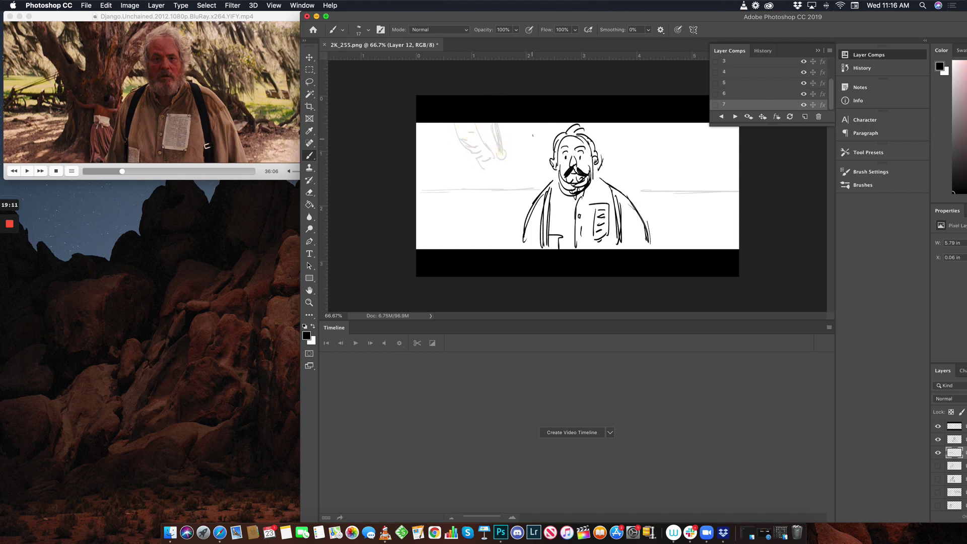
{"action": "mouse_move", "coordinate": [527, 126]}
{"action": "left_mouse_down"}
{"action": "mouse_move", "coordinate": [533, 147]}
{"action": "mouse_move", "coordinate": [524, 152]}
{"action": "mouse_move", "coordinate": [545, 126]}
{"action": "mouse_move", "coordinate": [539, 140]}
{"action": "left_mouse_up"}
{"action": "mouse_move", "coordinate": [560, 122]}
{"action": "left_mouse_down"}
{"action": "mouse_move", "coordinate": [538, 183]}
{"action": "mouse_move", "coordinate": [493, 173]}
{"action": "mouse_move", "coordinate": [501, 151]}
{"action": "mouse_move", "coordinate": [511, 185]}
{"action": "mouse_move", "coordinate": [523, 173]}
{"action": "mouse_move", "coordinate": [533, 186]}
{"action": "mouse_move", "coordinate": [517, 182]}
{"action": "mouse_move", "coordinate": [525, 200]}
{"action": "mouse_move", "coordinate": [514, 198]}
{"action": "mouse_move", "coordinate": [514, 213]}
{"action": "mouse_move", "coordinate": [527, 212]}
{"action": "left_mouse_up"}
{"action": "mouse_move", "coordinate": [503, 181]}
{"action": "left_mouse_down"}
{"action": "mouse_move", "coordinate": [486, 194]}
{"action": "mouse_move", "coordinate": [498, 200]}
{"action": "mouse_move", "coordinate": [485, 218]}
{"action": "mouse_move", "coordinate": [470, 216]}
{"action": "mouse_move", "coordinate": [504, 216]}
{"action": "left_mouse_up"}
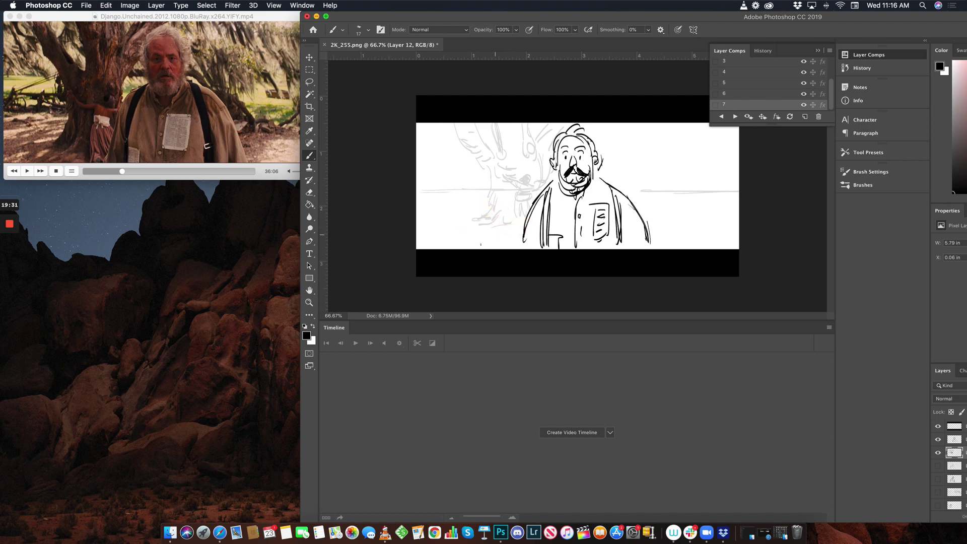
- Add receding ground lines and horizontal shadow strokes across the foreground on both sides of the man
{"action": "mouse_move", "coordinate": [439, 195]}
{"action": "left_mouse_down"}
{"action": "mouse_move", "coordinate": [494, 192]}
{"action": "mouse_move", "coordinate": [414, 245]}
{"action": "left_mouse_up"}
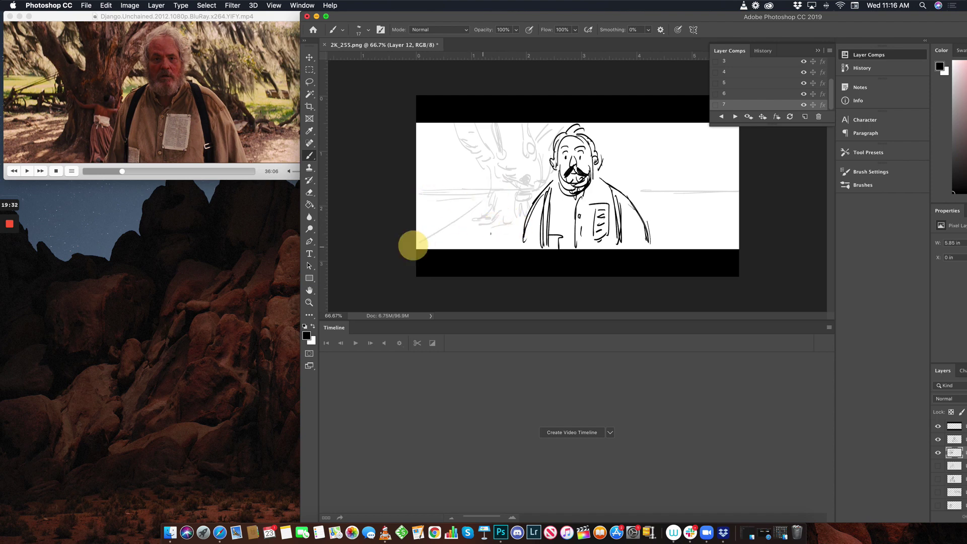
{"action": "left_click_drag", "start_coordinate": [502, 230], "coordinate": [492, 242]}
{"action": "left_click_drag", "start_coordinate": [515, 241], "coordinate": [509, 242]}
{"action": "mouse_move", "coordinate": [426, 200]}
{"action": "left_mouse_down"}
{"action": "mouse_move", "coordinate": [479, 201]}
{"action": "mouse_move", "coordinate": [422, 220]}
{"action": "left_mouse_up"}
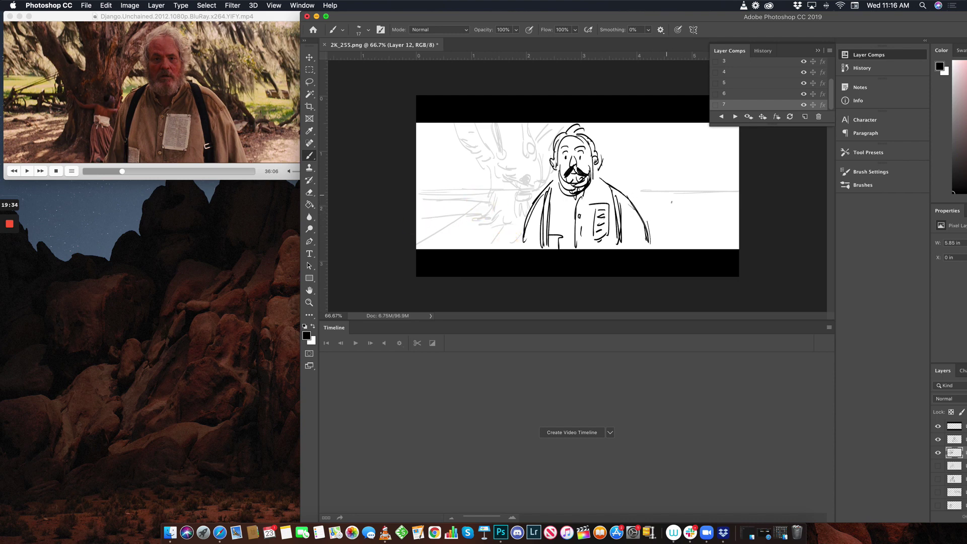
{"action": "mouse_move", "coordinate": [643, 203]}
{"action": "left_mouse_down"}
{"action": "mouse_move", "coordinate": [729, 241]}
{"action": "mouse_move", "coordinate": [738, 201]}
{"action": "left_mouse_up"}
{"action": "left_click_drag", "start_coordinate": [635, 194], "coordinate": [738, 194]}
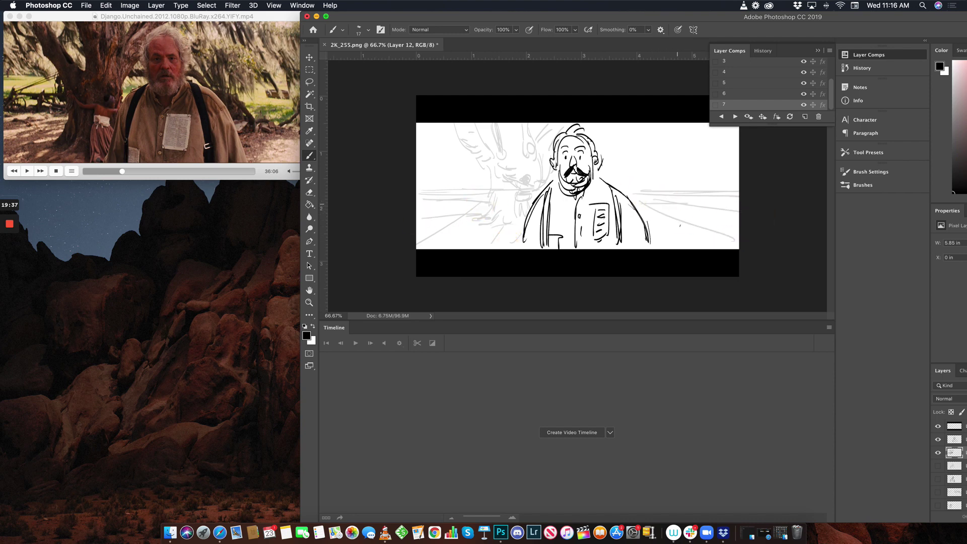
{"action": "left_click_drag", "start_coordinate": [651, 228], "coordinate": [739, 228]}
{"action": "left_click_drag", "start_coordinate": [690, 242], "coordinate": [761, 236]}
{"action": "left_click_drag", "start_coordinate": [429, 236], "coordinate": [516, 231]}
{"action": "left_click_drag", "start_coordinate": [469, 236], "coordinate": [495, 230]}
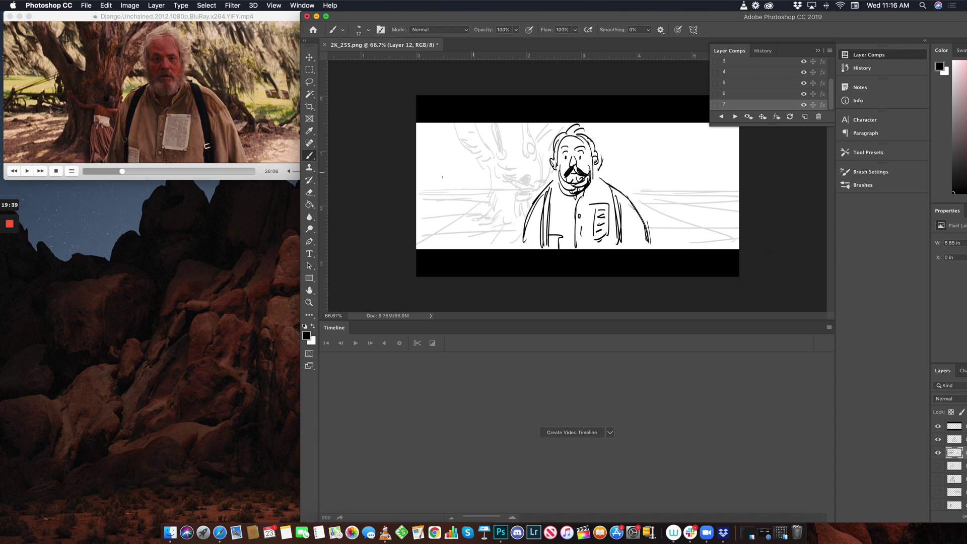
- Fill the background with loose distant shapes and hanging foliage on both sides of the man
{"action": "mouse_move", "coordinate": [442, 176]}
{"action": "left_mouse_down"}
{"action": "mouse_move", "coordinate": [437, 188]}
{"action": "mouse_move", "coordinate": [463, 184]}
{"action": "mouse_move", "coordinate": [460, 166]}
{"action": "mouse_move", "coordinate": [470, 177]}
{"action": "mouse_move", "coordinate": [443, 162]}
{"action": "mouse_move", "coordinate": [476, 162]}
{"action": "left_mouse_up"}
{"action": "mouse_move", "coordinate": [629, 172]}
{"action": "left_mouse_down"}
{"action": "mouse_move", "coordinate": [663, 180]}
{"action": "mouse_move", "coordinate": [650, 166]}
{"action": "mouse_move", "coordinate": [675, 148]}
{"action": "mouse_move", "coordinate": [636, 167]}
{"action": "left_mouse_up"}
{"action": "mouse_move", "coordinate": [617, 130]}
{"action": "left_mouse_down"}
{"action": "mouse_move", "coordinate": [632, 143]}
{"action": "mouse_move", "coordinate": [700, 126]}
{"action": "mouse_move", "coordinate": [706, 152]}
{"action": "mouse_move", "coordinate": [723, 143]}
{"action": "mouse_move", "coordinate": [698, 190]}
{"action": "mouse_move", "coordinate": [676, 197]}
{"action": "mouse_move", "coordinate": [626, 179]}
{"action": "left_mouse_up"}
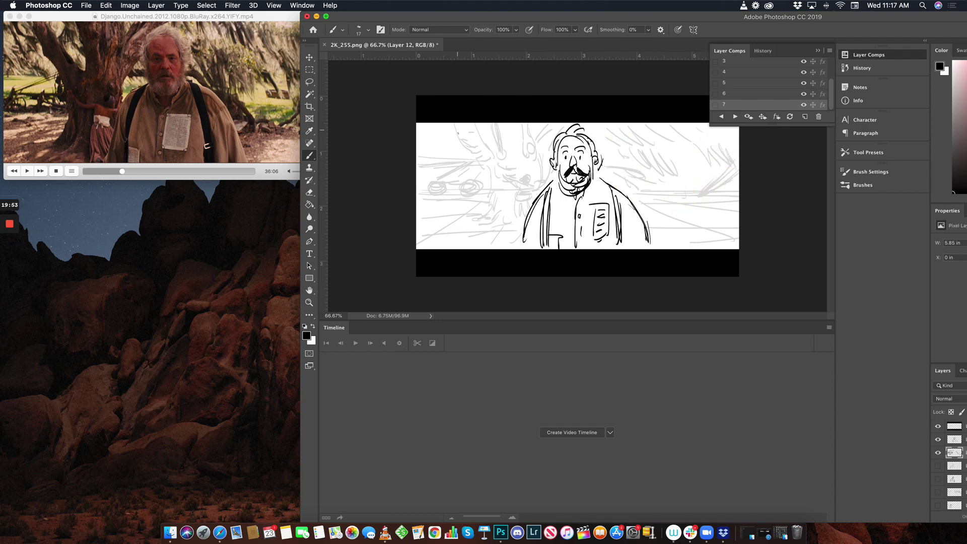
{"action": "mouse_move", "coordinate": [441, 131]}
{"action": "left_mouse_down"}
{"action": "mouse_move", "coordinate": [423, 147]}
{"action": "mouse_move", "coordinate": [435, 125]}
{"action": "left_mouse_up"}
- Save the finished panel as a new layer comp named 8 that records visibility
{"action": "left_click_drag", "start_coordinate": [533, 17], "coordinate": [346, 17]}
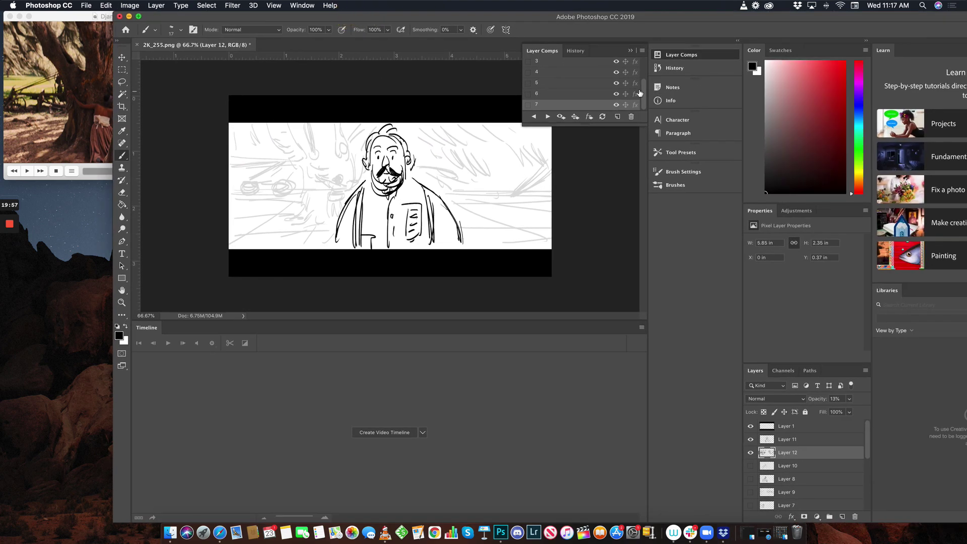
{"action": "left_click", "coordinate": [644, 105]}
{"action": "left_click", "coordinate": [617, 117]}
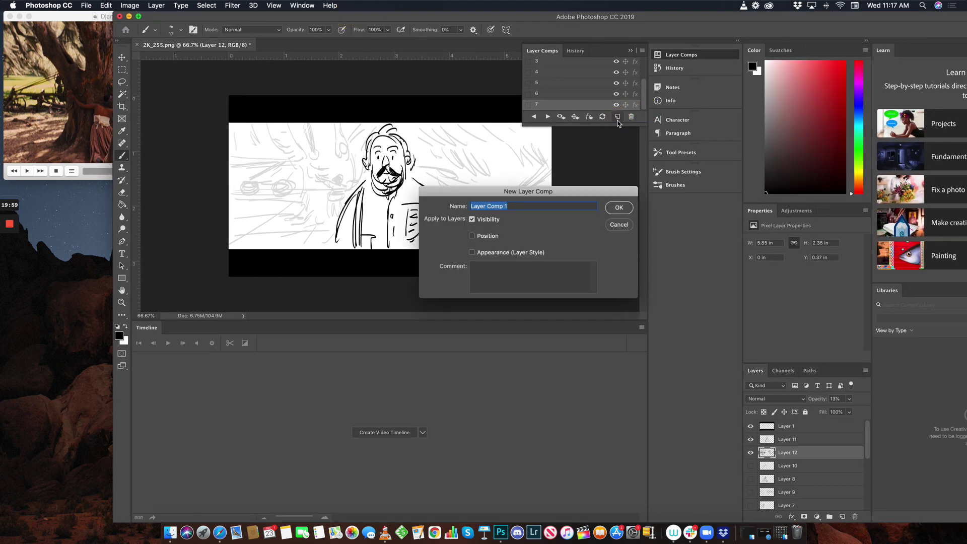
{"action": "type", "text": "8"}
{"action": "left_click", "coordinate": [620, 208]}
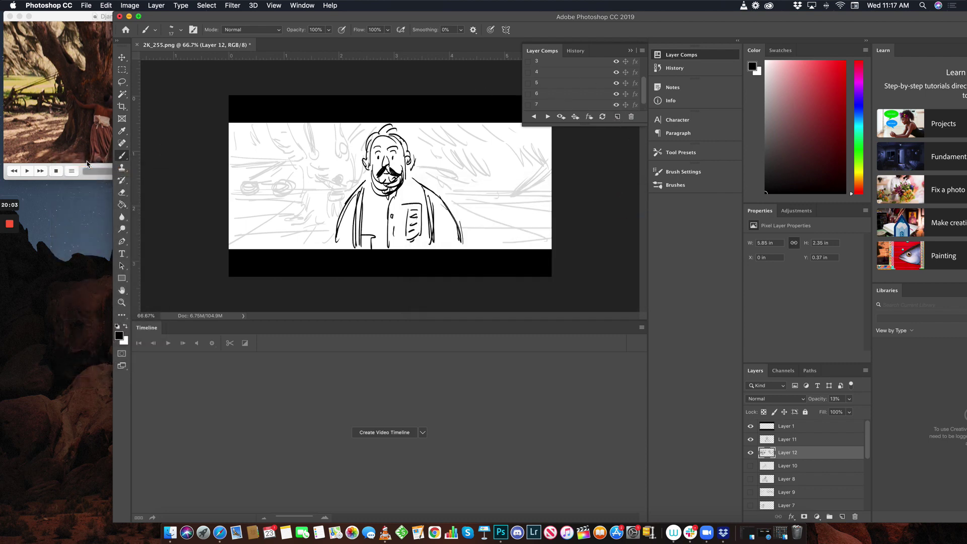
- Play through the layer comps in order from 1 to 8 to review the storyboard sequence
{"action": "left_click", "coordinate": [548, 117]}
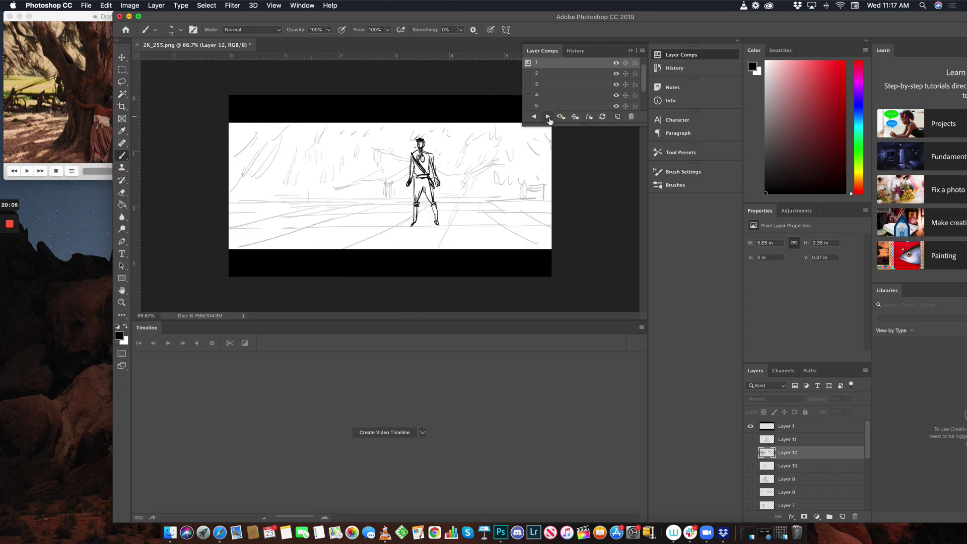
{"action": "left_click", "coordinate": [548, 117]}
{"action": "left_click", "coordinate": [548, 117]}
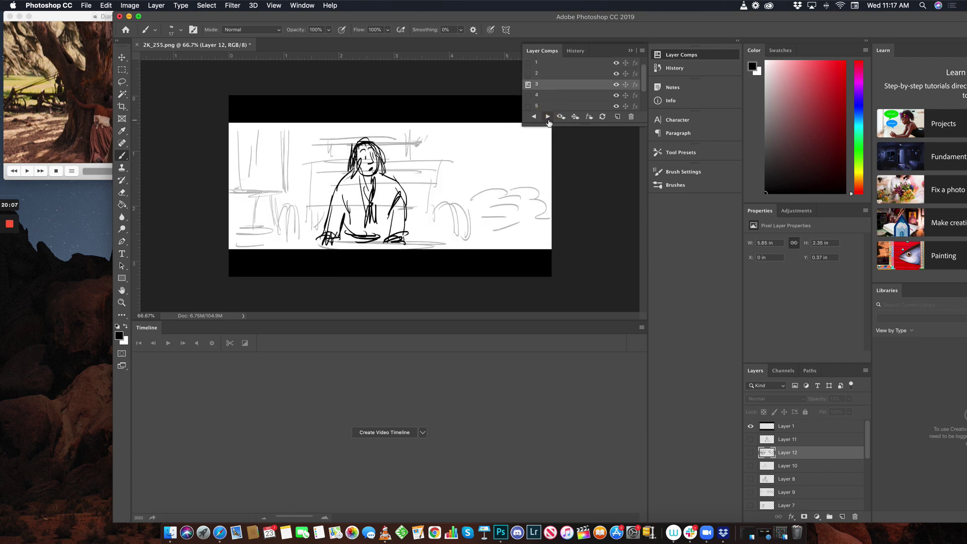
{"action": "left_click", "coordinate": [548, 117]}
{"action": "left_click", "coordinate": [548, 117]}
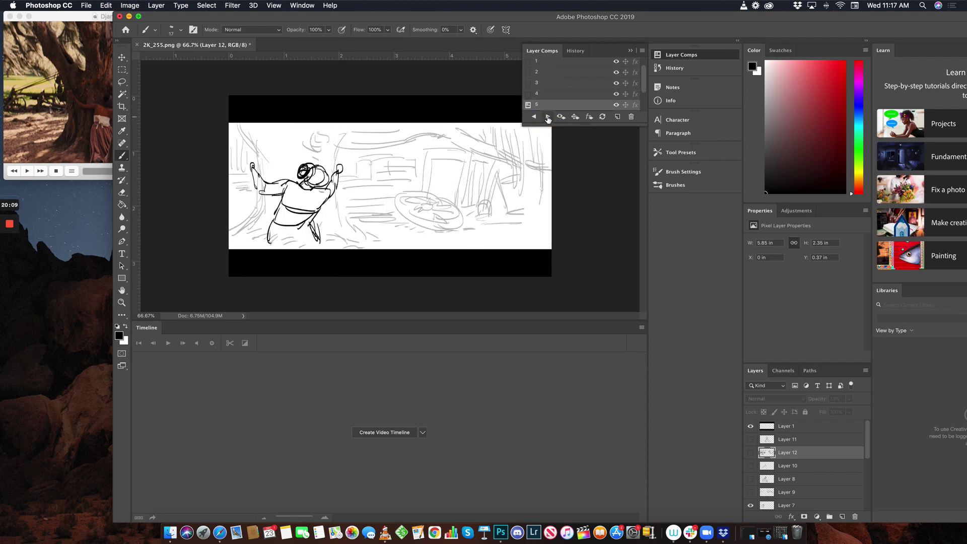
{"action": "left_click", "coordinate": [549, 117]}
{"action": "left_click", "coordinate": [548, 117]}
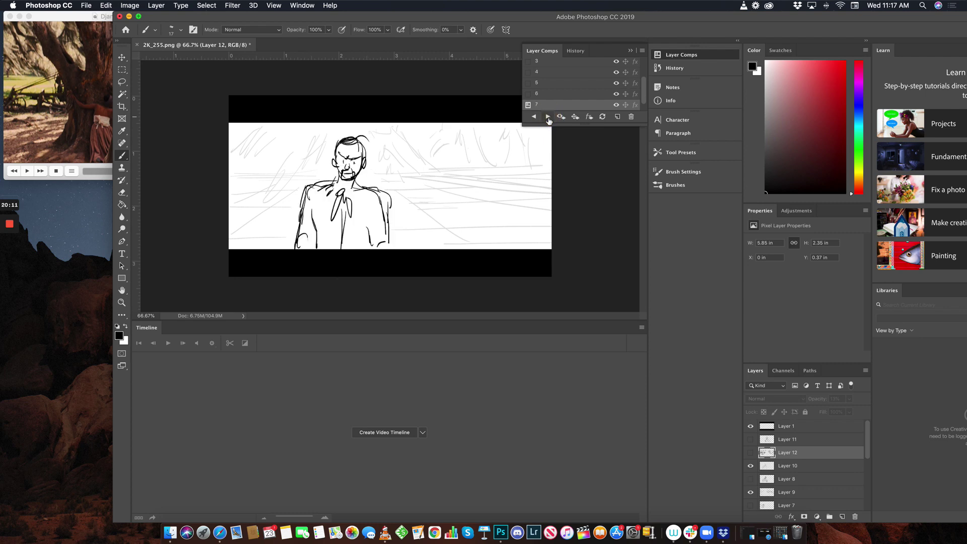
{"action": "left_click", "coordinate": [547, 117]}
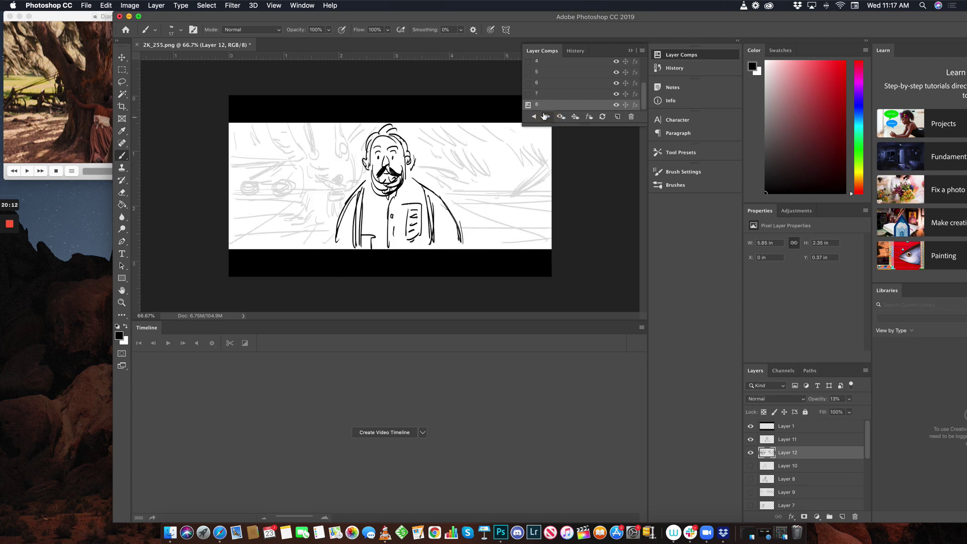
- Switch to VLC, play a little more of the film to check the following action, pause it, and return to Photoshop
{"action": "left_click", "coordinate": [83, 107]}
{"action": "left_click", "coordinate": [27, 173]}
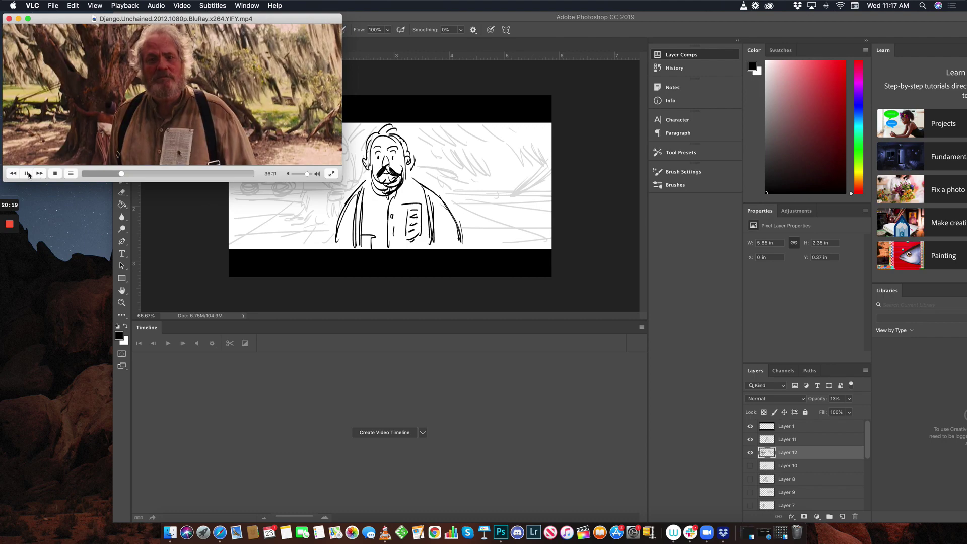
{"action": "left_click", "coordinate": [26, 173]}
{"action": "left_click", "coordinate": [591, 191]}
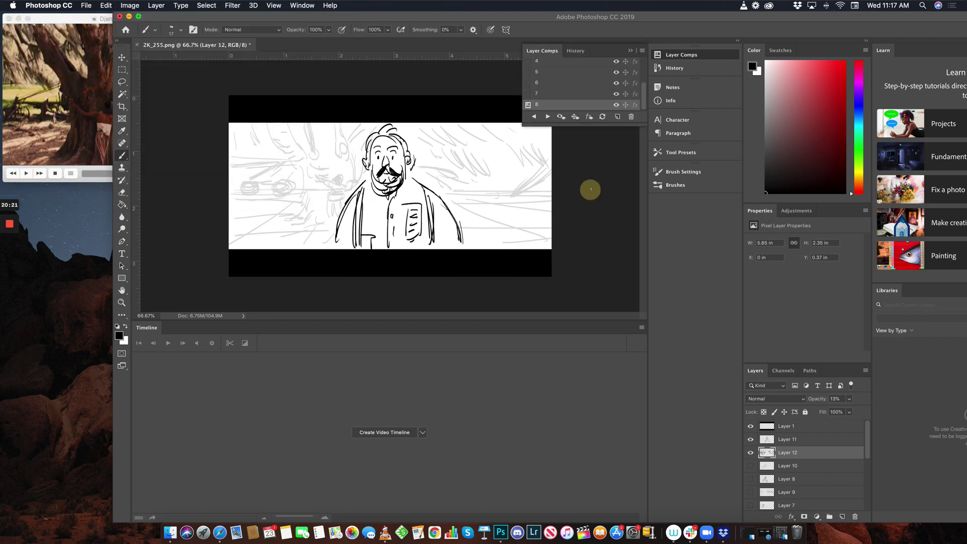
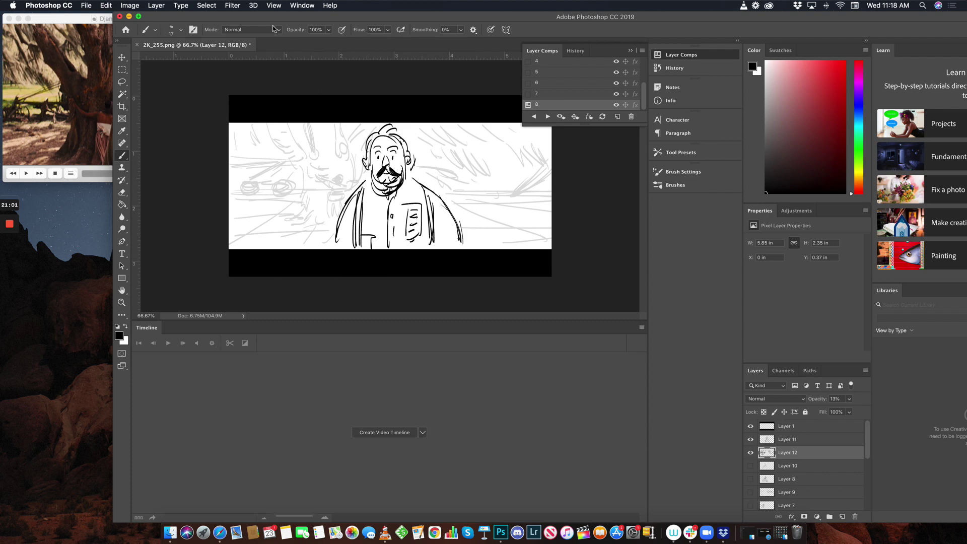
- Open the Layer Comps to Files export for the storyboard document
{"action": "double_click", "coordinate": [259, 18]}
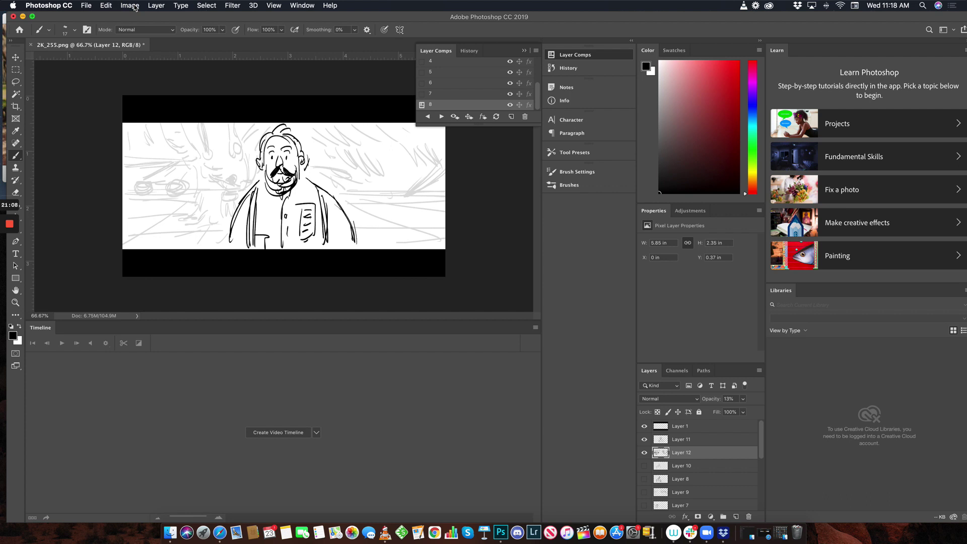
{"action": "left_click", "coordinate": [86, 5]}
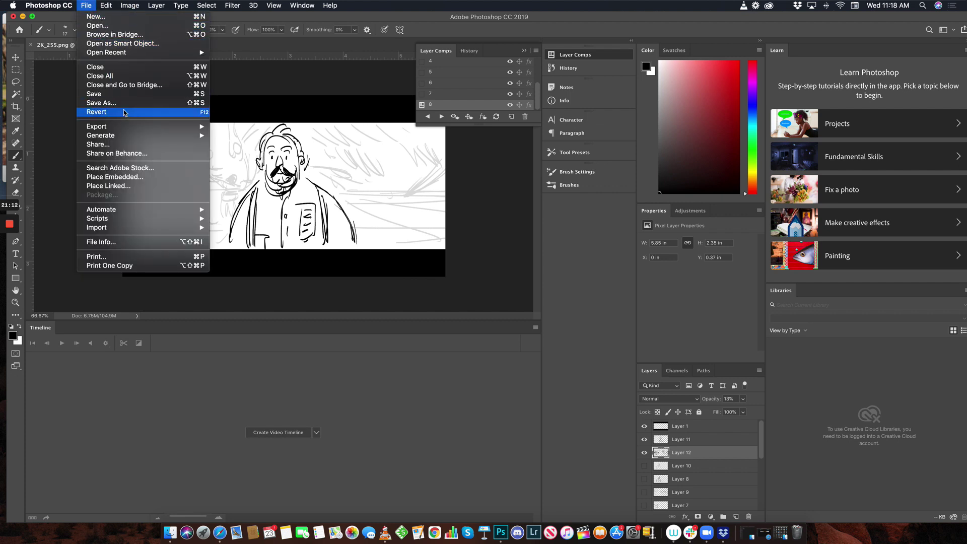
{"action": "mouse_move", "coordinate": [140, 127]}
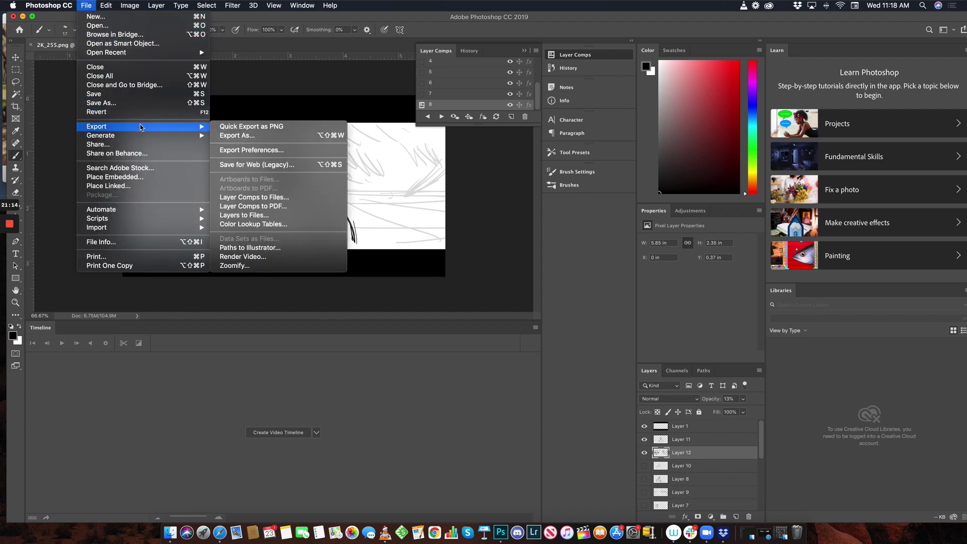
{"action": "left_click", "coordinate": [252, 197]}
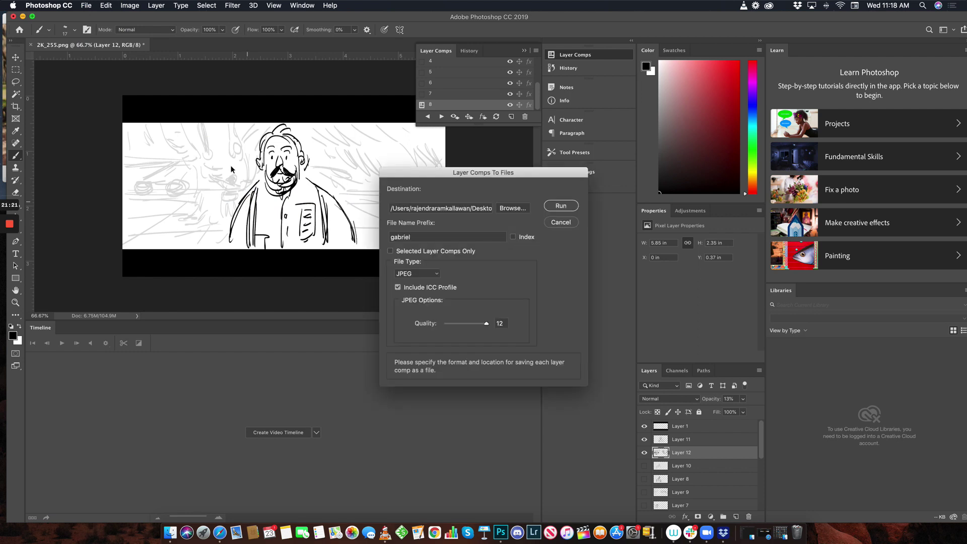
- Create a folder named django on the Desktop and choose it as the export destination
{"action": "left_click", "coordinate": [521, 214]}
{"action": "left_click", "coordinate": [520, 214]}
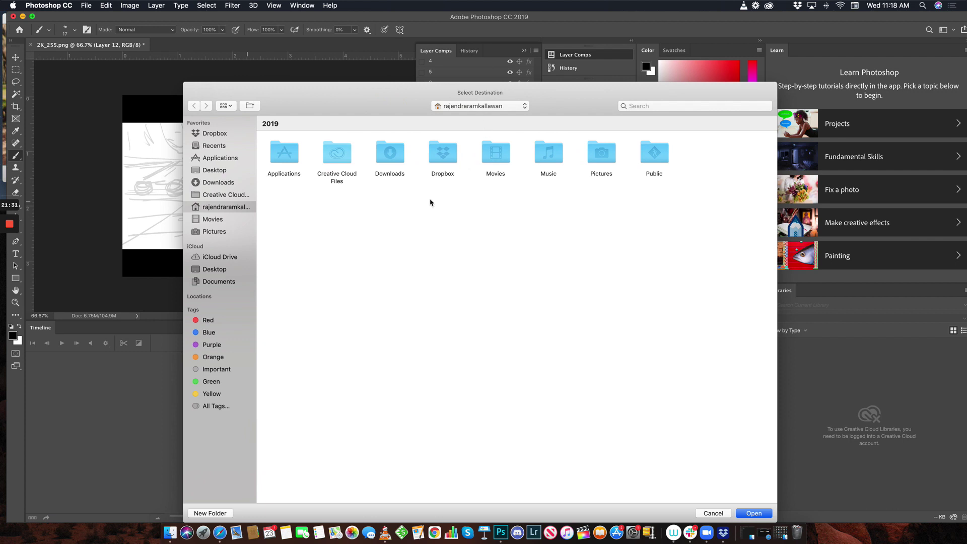
{"action": "left_click", "coordinate": [232, 171]}
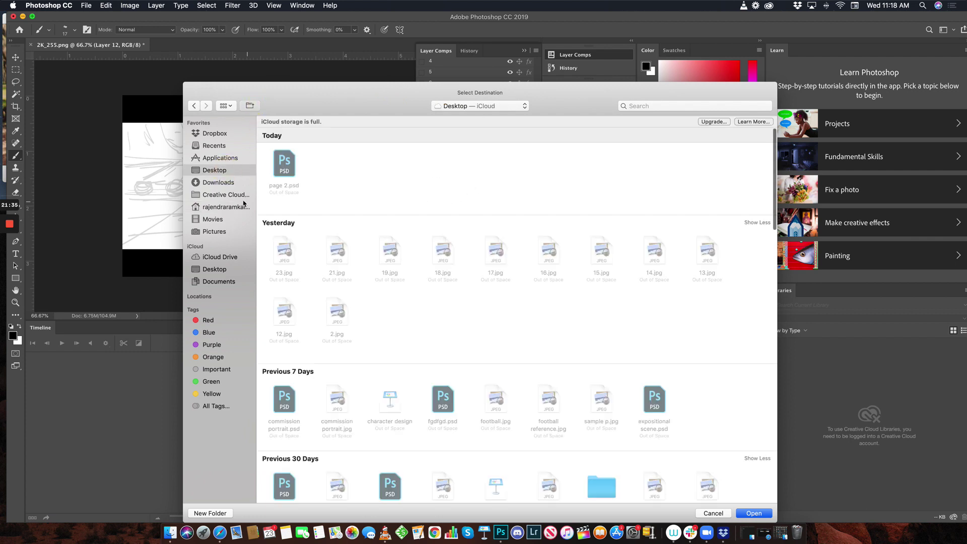
{"action": "key", "text": "super+shift+n"}
{"action": "type", "text": "j"}
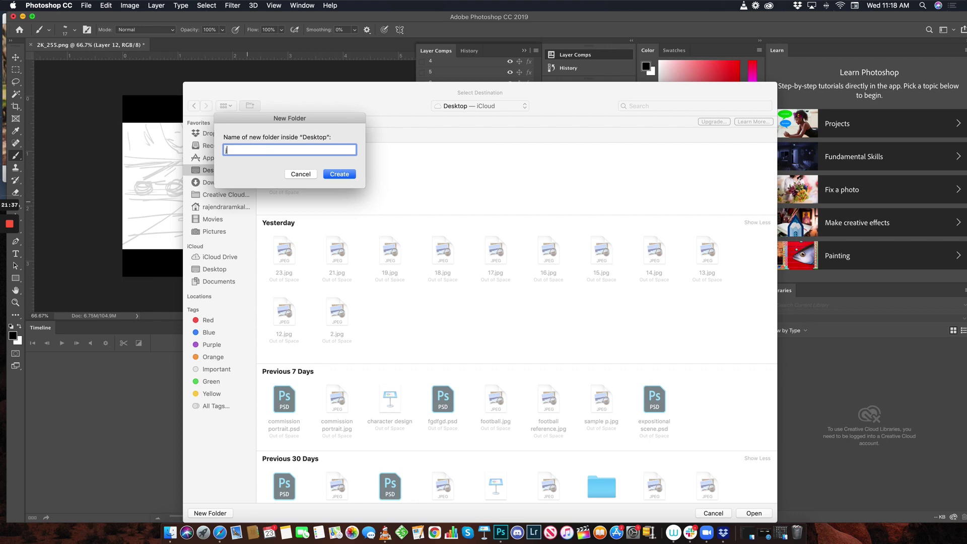
{"action": "key", "text": "BackSpace"}
{"action": "type", "text": "djang"}
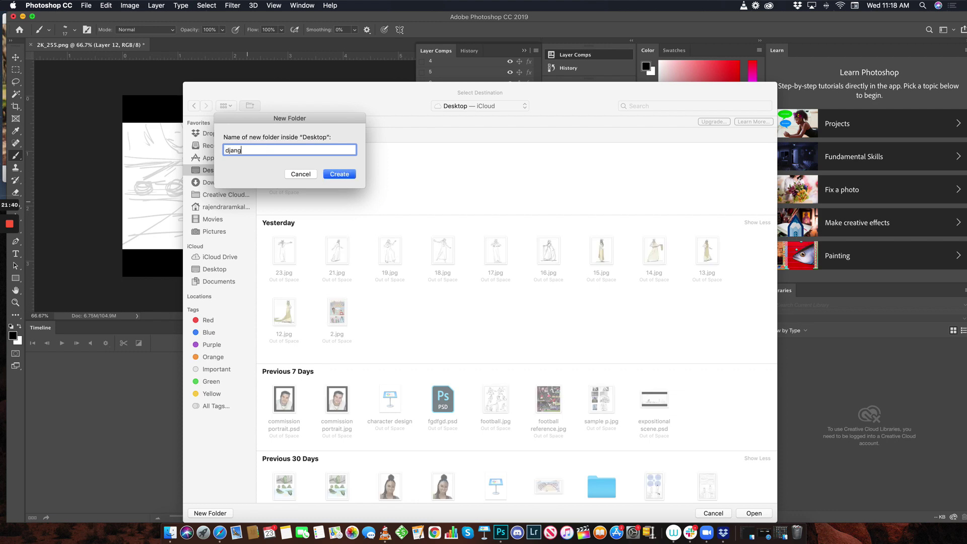
{"action": "type", "text": "o"}
{"action": "left_click", "coordinate": [341, 177]}
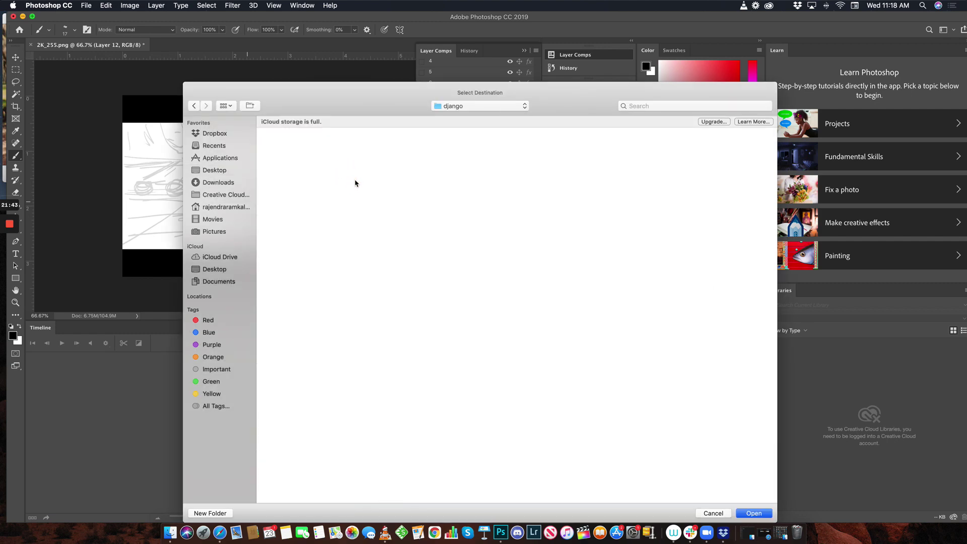
{"action": "left_click_drag", "start_coordinate": [269, 102], "coordinate": [341, 70]}
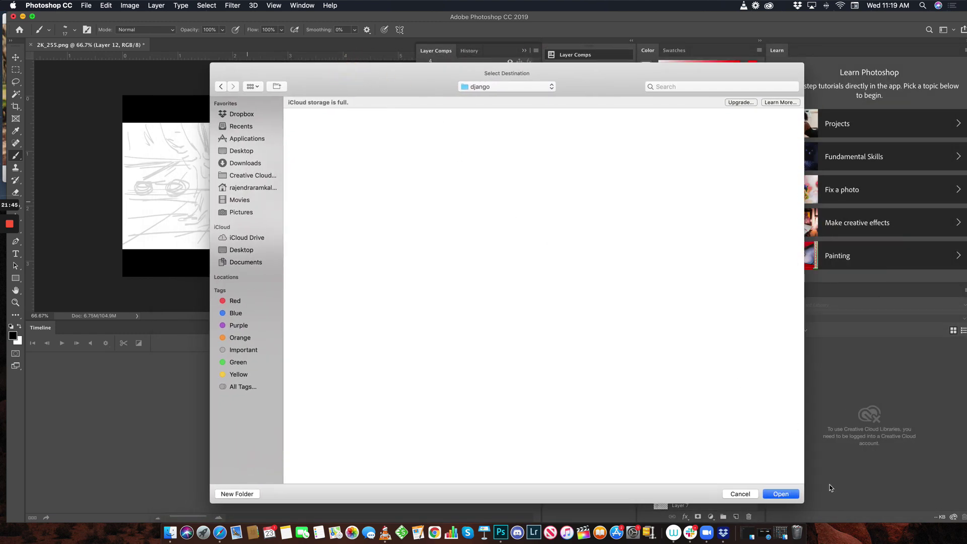
{"action": "left_click", "coordinate": [779, 488]}
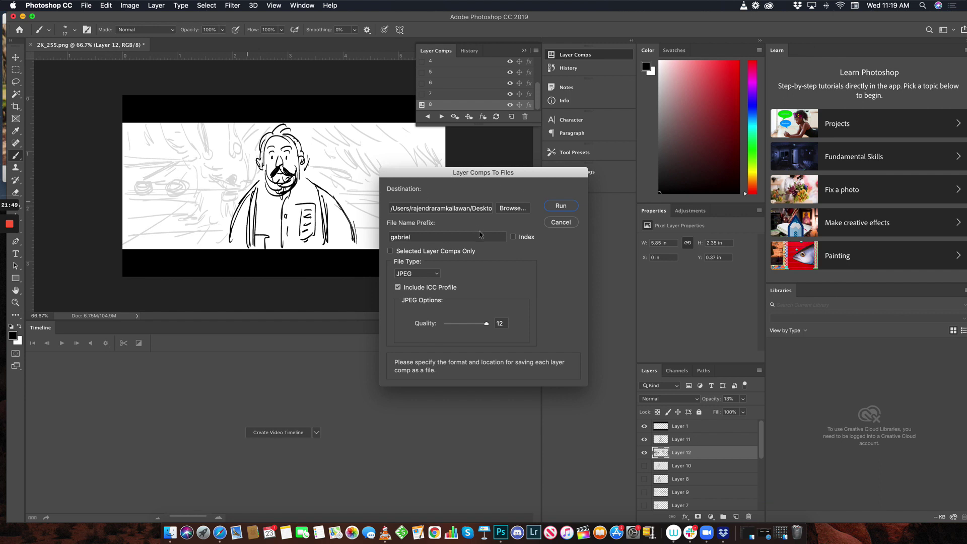
- Set the file name prefix of the exported layer comps to django
{"action": "double_click", "coordinate": [406, 237]}
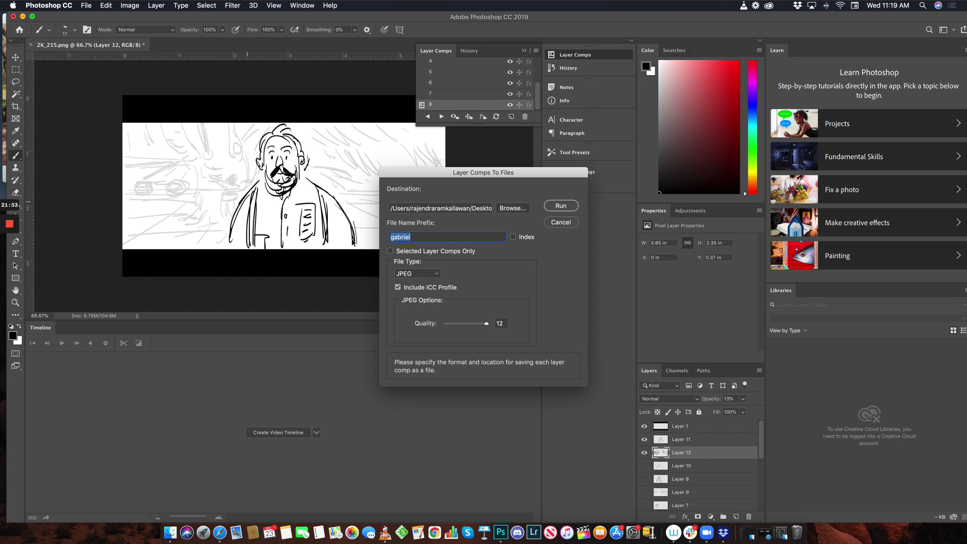
{"action": "type", "text": "djan"}
{"action": "type", "text": "o"}
{"action": "key", "text": "BackSpace"}
{"action": "key", "text": "BackSpace"}
{"action": "key", "text": "BackSpace"}
{"action": "type", "text": "ango"}
- Choose JPEG as the file type and run the layer comps export
{"action": "left_click", "coordinate": [436, 273]}
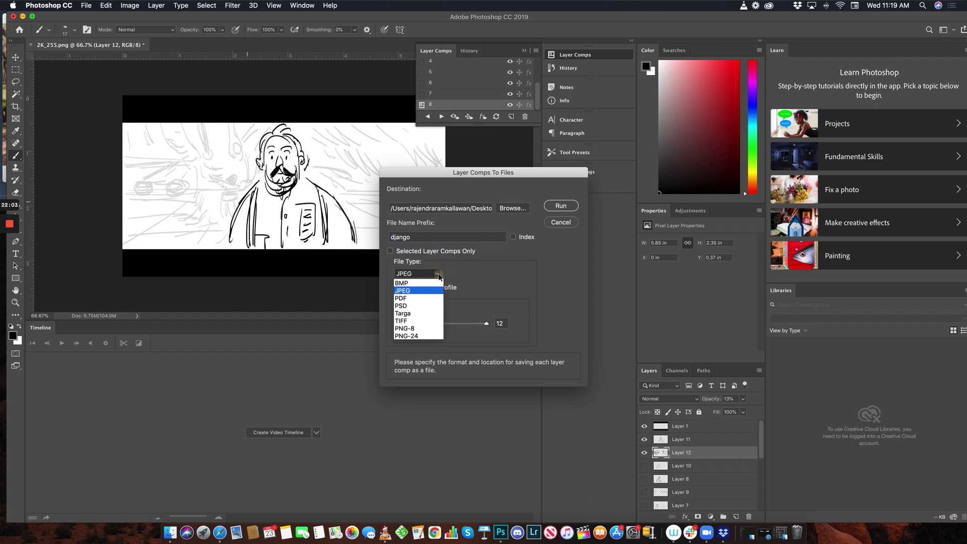
{"action": "left_click", "coordinate": [419, 291]}
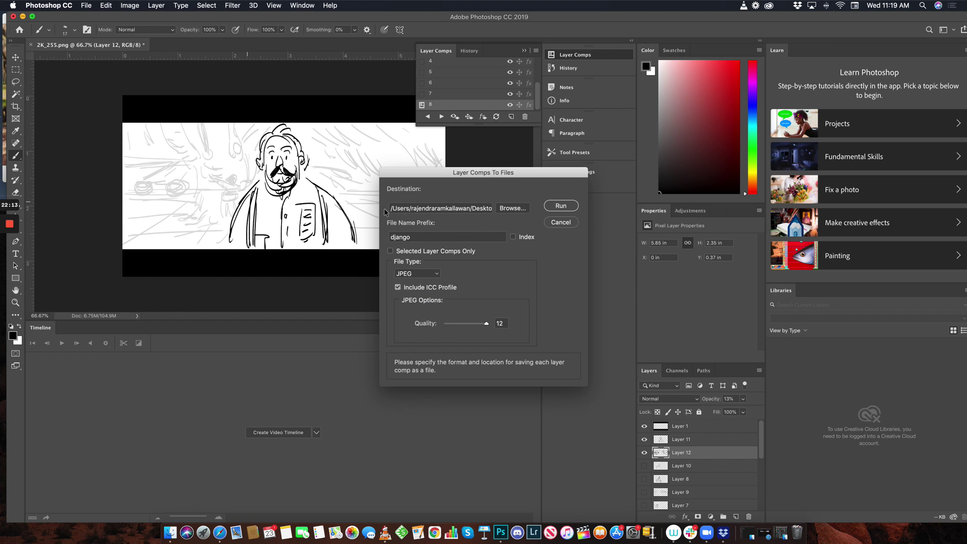
{"action": "left_click", "coordinate": [557, 206]}
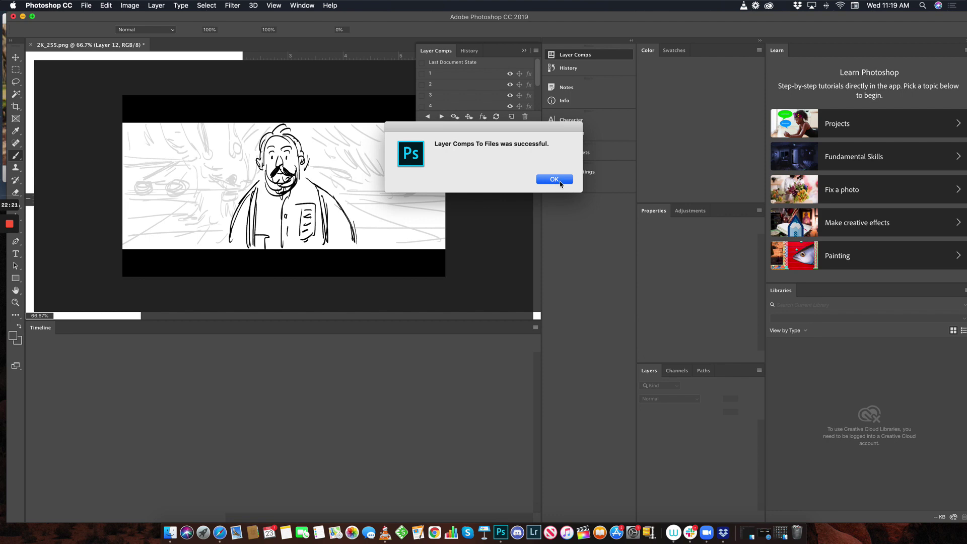
{"action": "left_click", "coordinate": [555, 181]}
- Open the django folder from the desktop in Finder and enlarge its window
{"action": "left_click_drag", "start_coordinate": [630, 21], "coordinate": [443, 7]}
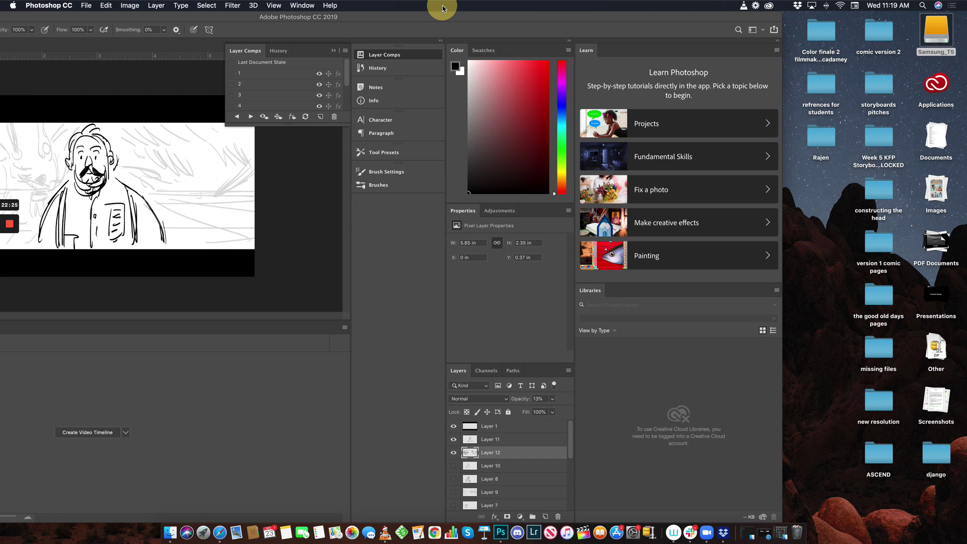
{"action": "left_click", "coordinate": [939, 460]}
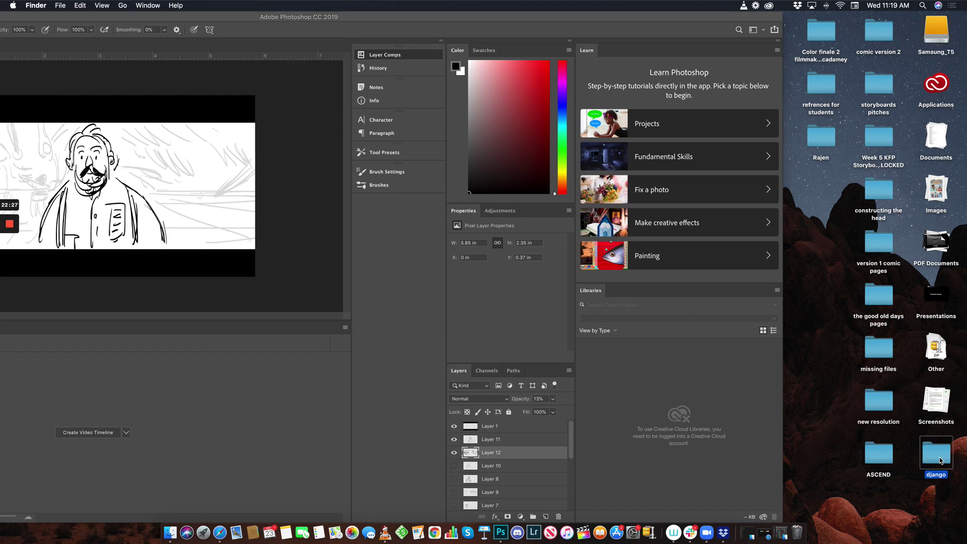
{"action": "double_click", "coordinate": [937, 459]}
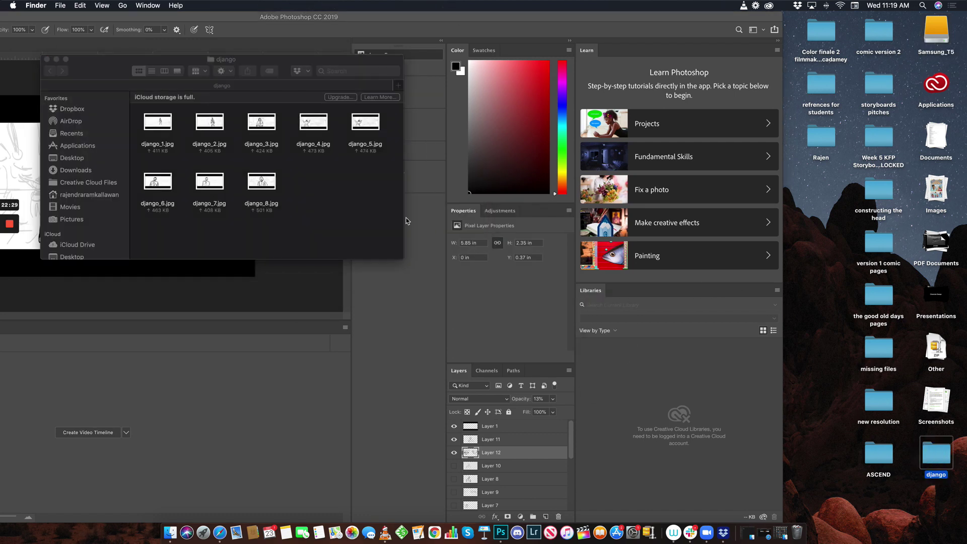
{"action": "left_click_drag", "start_coordinate": [403, 258], "coordinate": [693, 414]}
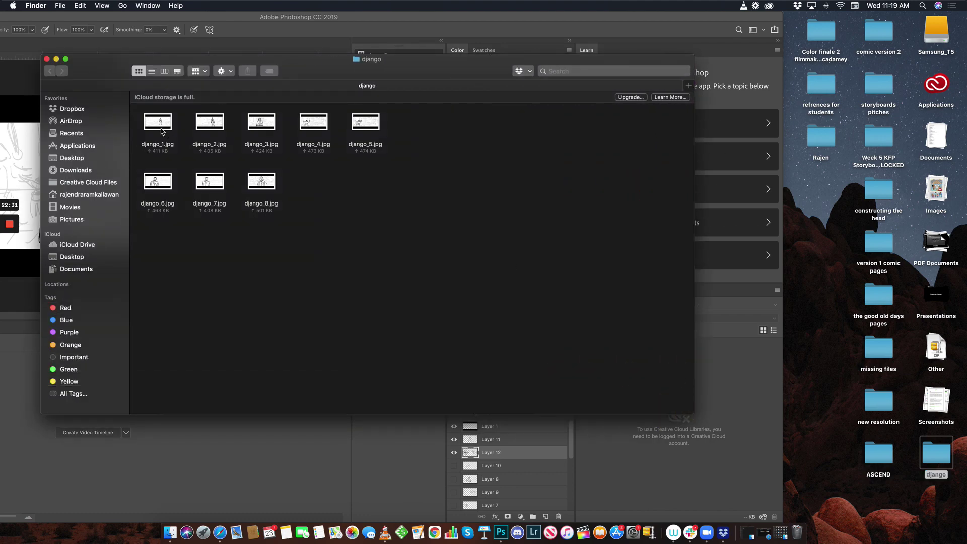
- Preview the exported panels with Quick Look from django_1.jpg through django_5.jpg, and close the preview
{"action": "left_click", "coordinate": [153, 123]}
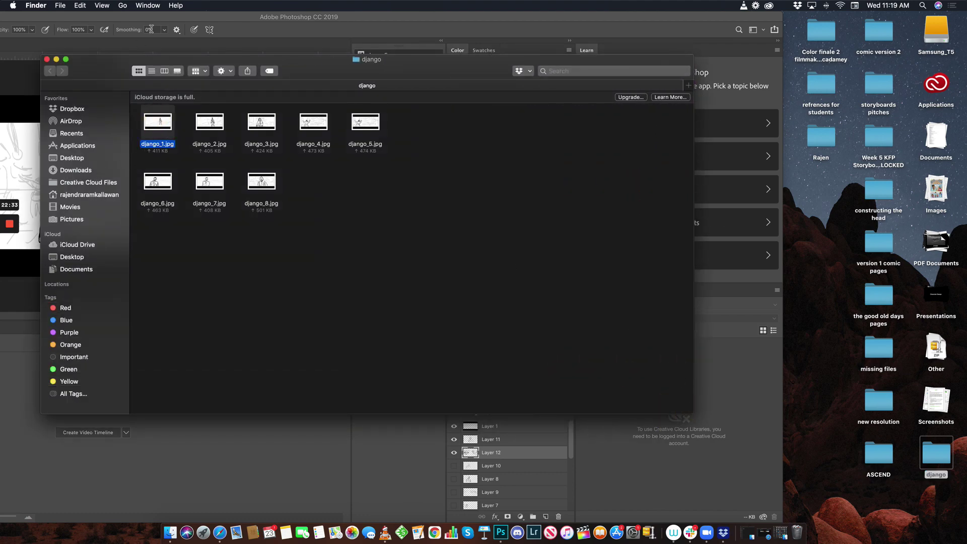
{"action": "key", "text": "space"}
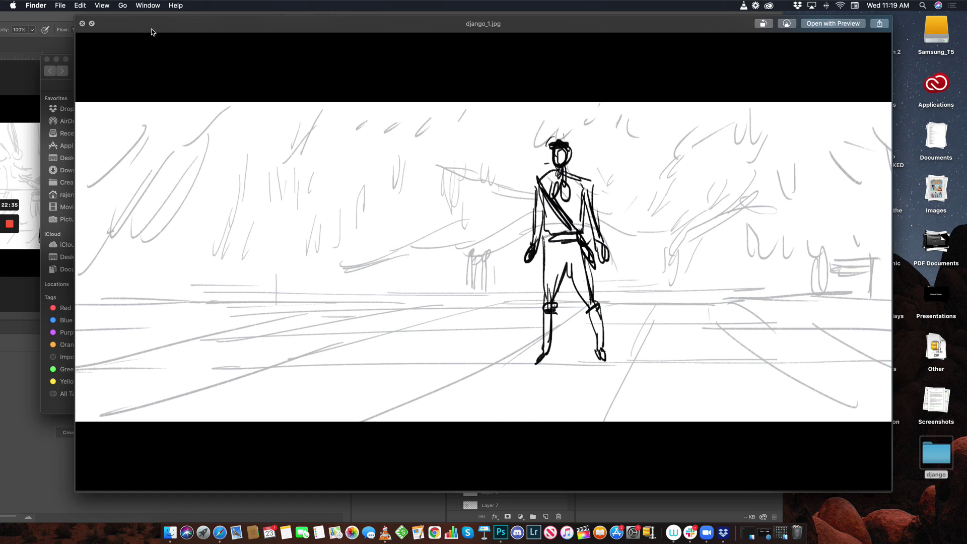
{"action": "key", "text": "Right"}
{"action": "key", "text": "Right"}
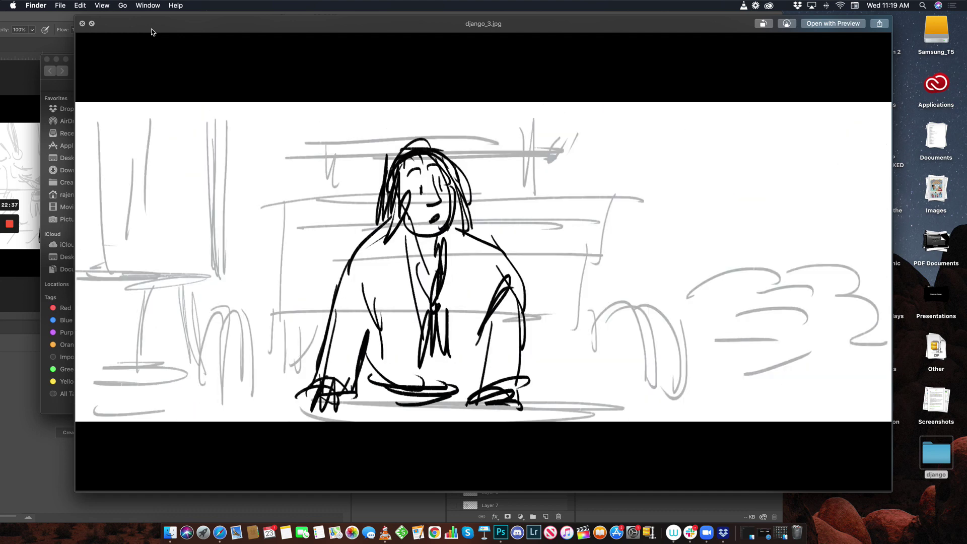
{"action": "key", "text": "Right"}
{"action": "key", "text": "Right"}
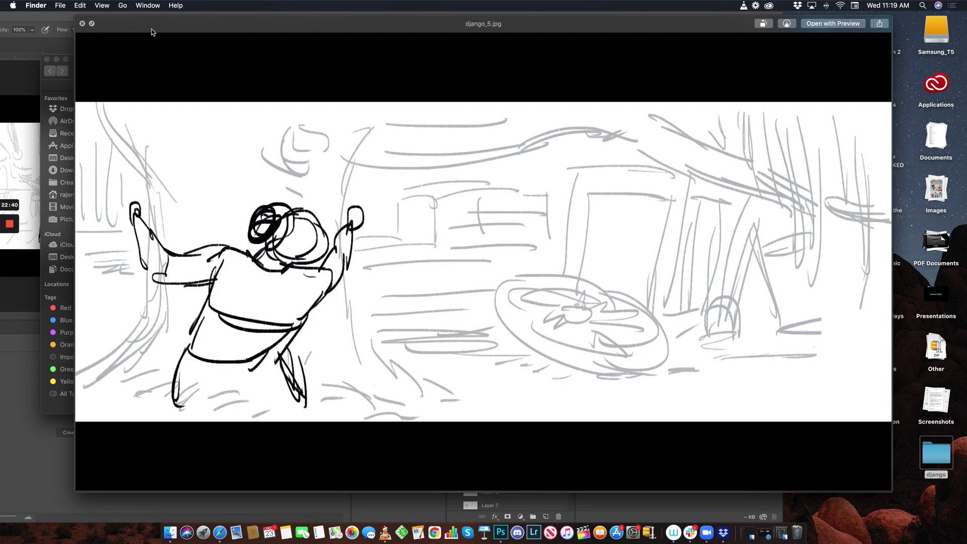
{"action": "left_click", "coordinate": [82, 23]}
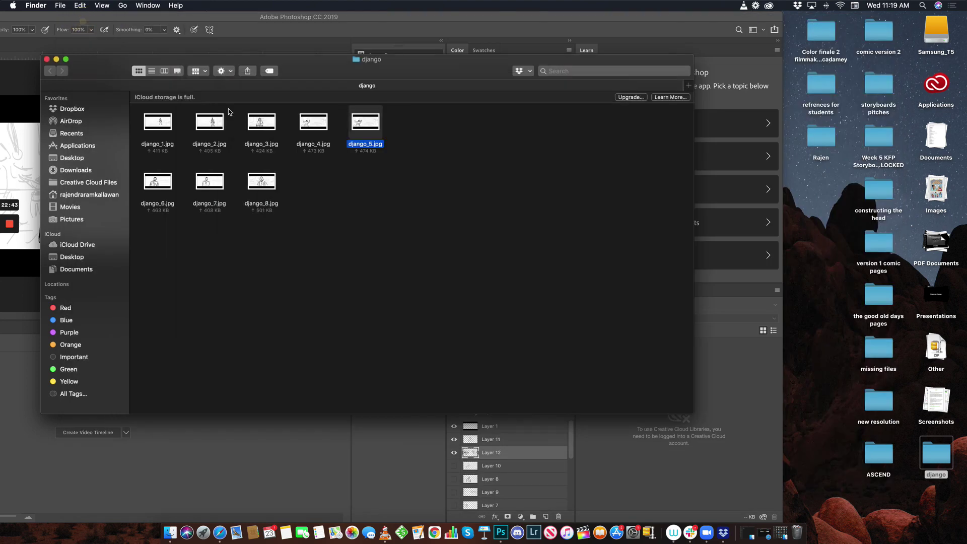
- Show the django folder as a list and preview all panels in order from django_1.jpg to django_8.jpg
{"action": "left_click", "coordinate": [151, 71]}
{"action": "left_click", "coordinate": [167, 120]}
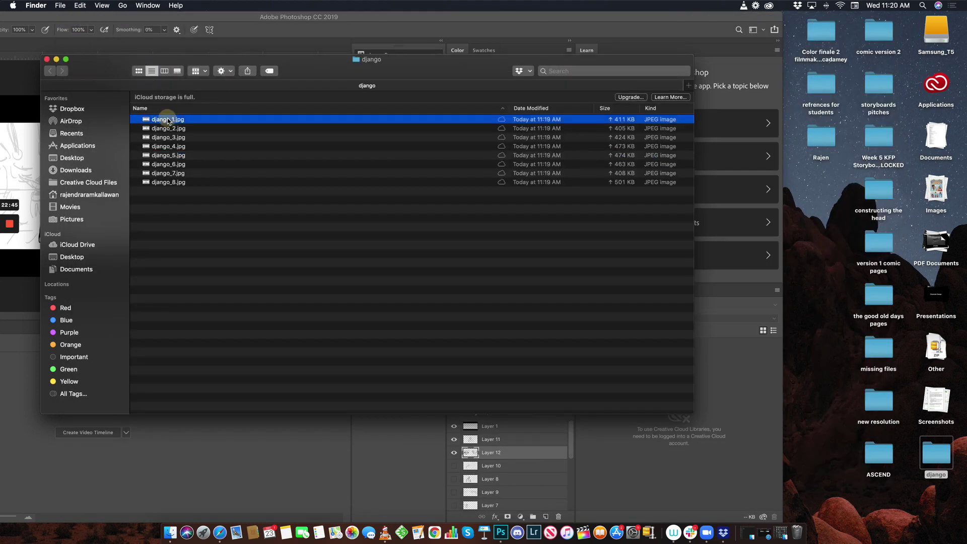
{"action": "key", "text": "space"}
{"action": "key", "text": "Down"}
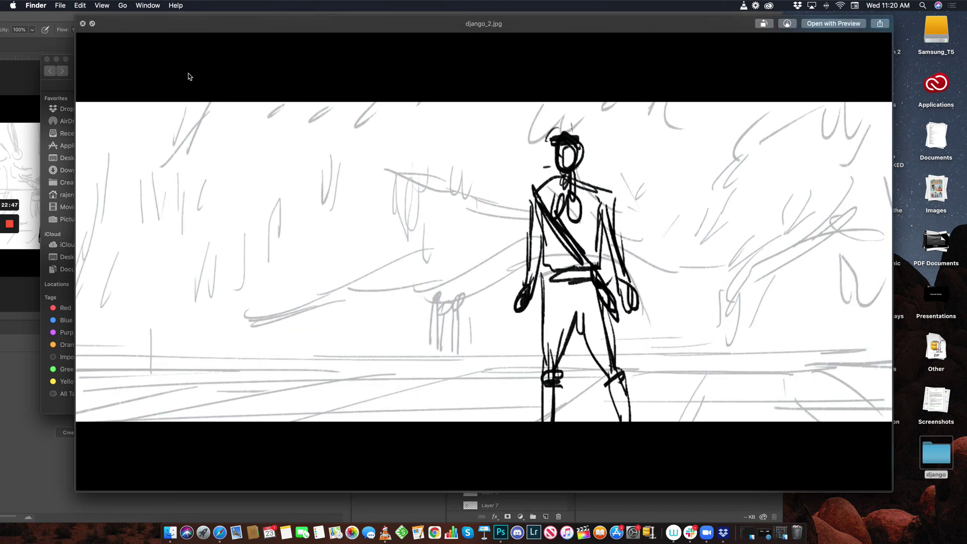
{"action": "key", "text": "Down"}
{"action": "key", "text": "Down"}
{"action": "key", "text": "Down"}
{"action": "key", "text": "Down"}
{"action": "key", "text": "Down"}
{"action": "key", "text": "Down"}
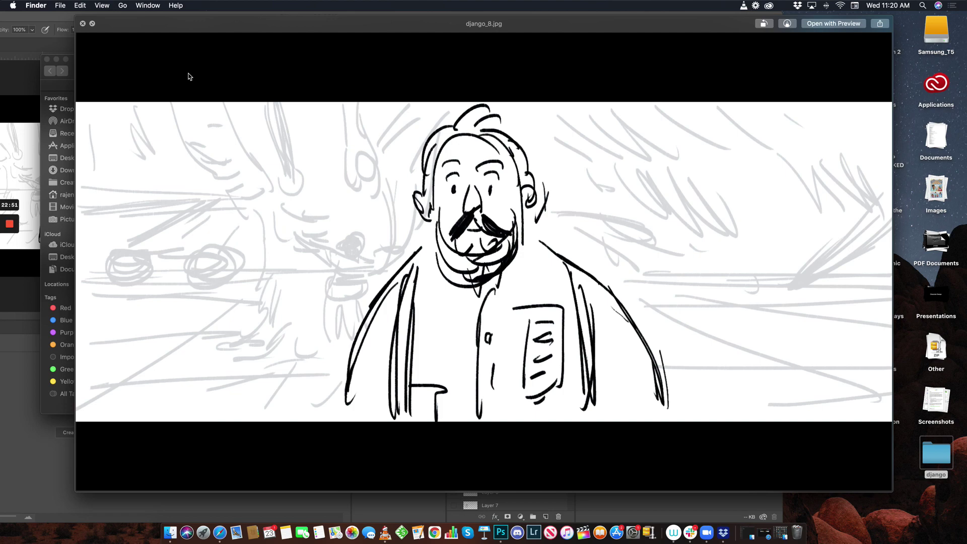
{"action": "left_click", "coordinate": [83, 23]}
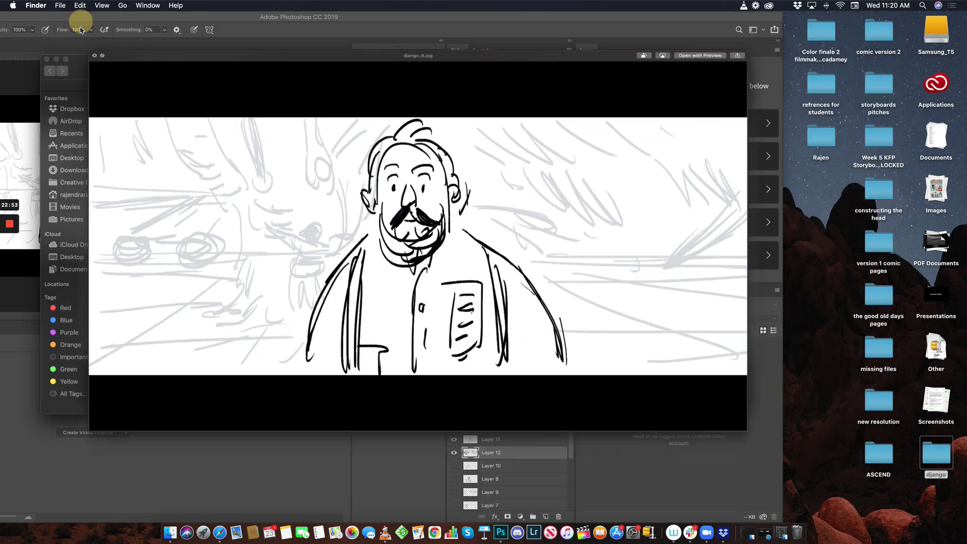
- Switch back to Photoshop, move its window back into view, and look over the Layer Comps and Layers lists
{"action": "left_click", "coordinate": [24, 75]}
{"action": "left_click_drag", "start_coordinate": [84, 17], "coordinate": [256, 4]}
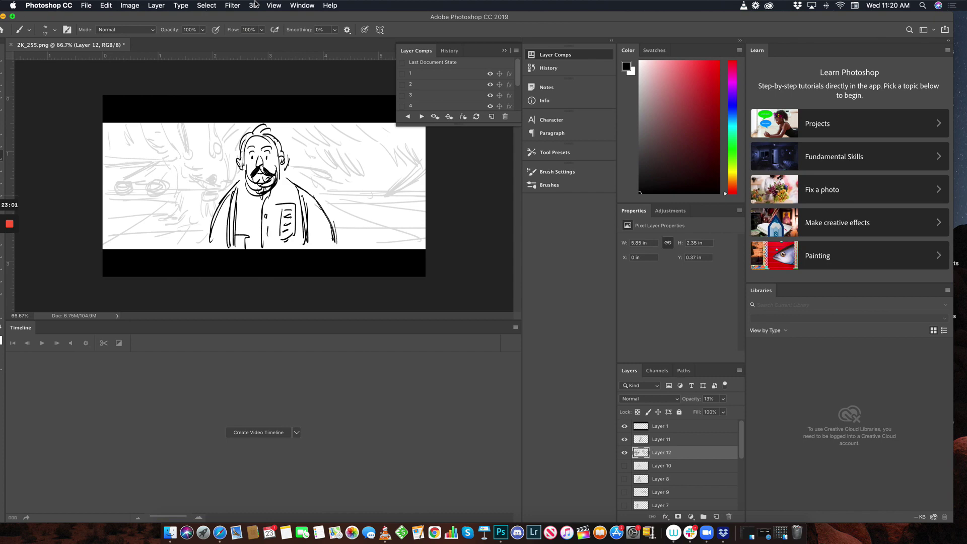
{"action": "left_click_drag", "start_coordinate": [517, 68], "coordinate": [516, 93]}
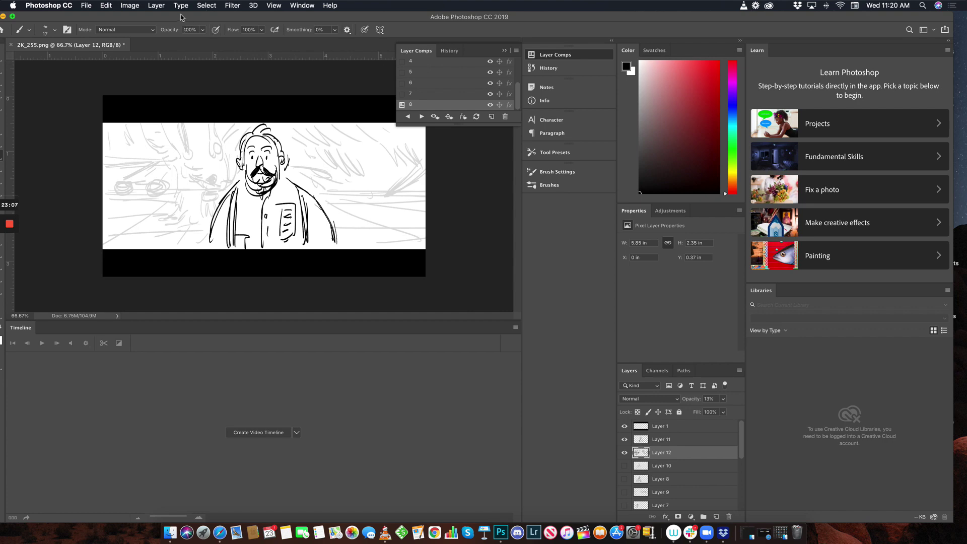
{"action": "left_click_drag", "start_coordinate": [184, 17], "coordinate": [217, 14]}
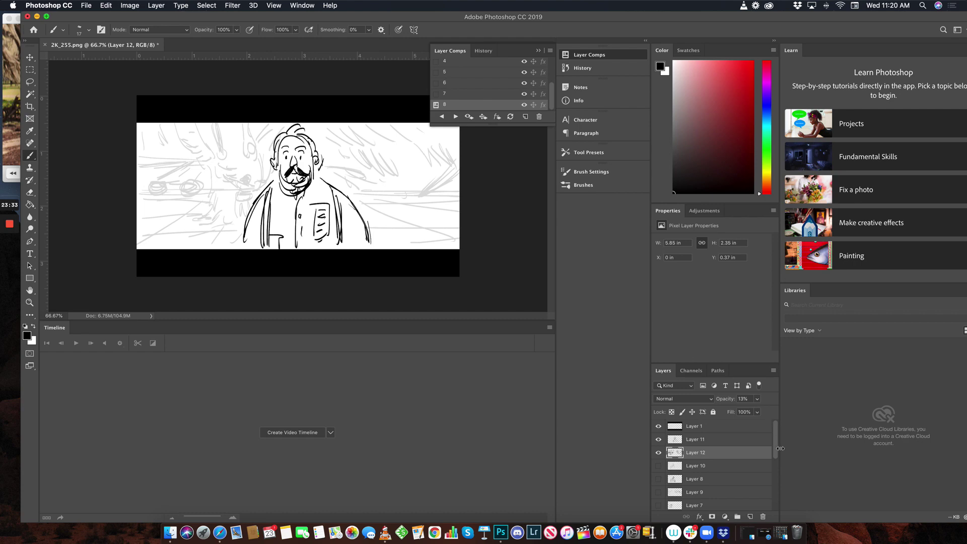
{"action": "left_click_drag", "start_coordinate": [776, 438], "coordinate": [763, 411]}
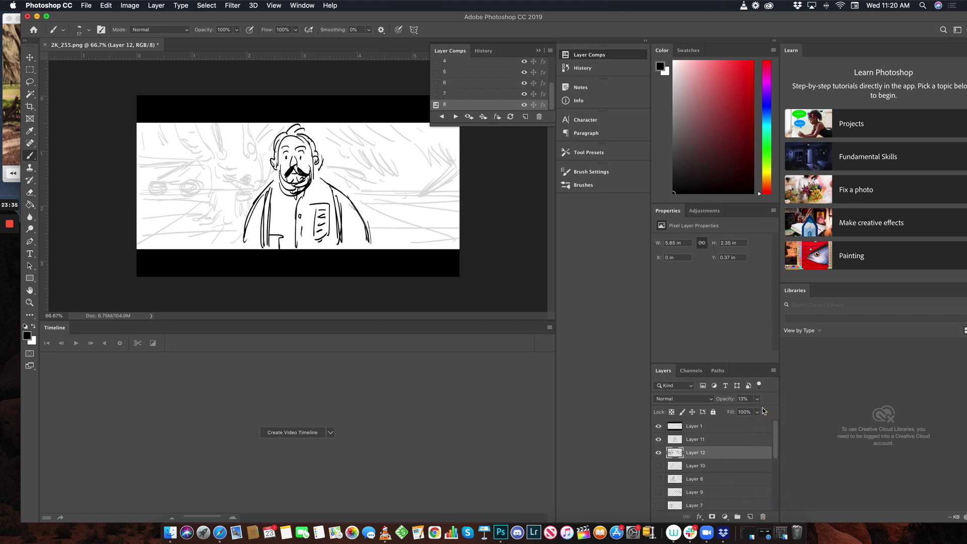